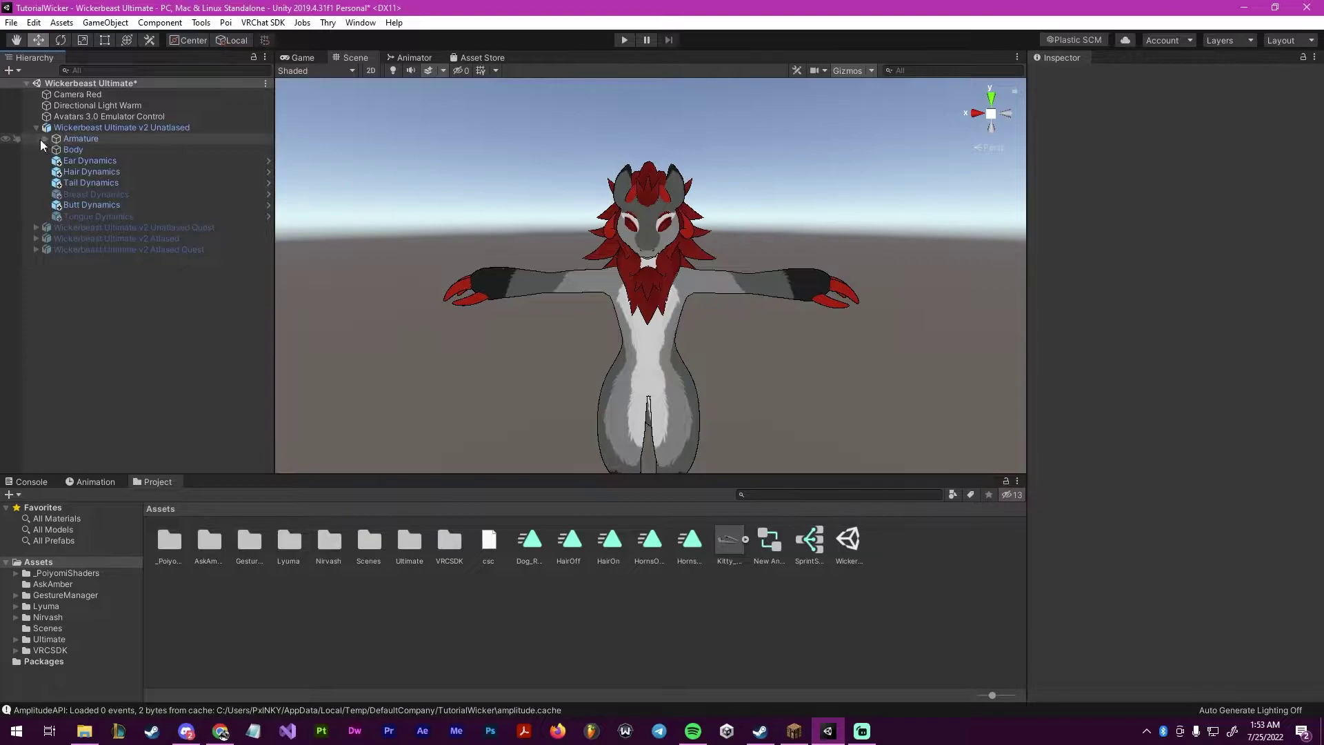
Expand the unatlased avatar's armature down to the left forearm, select the hand.L bone and frame it in the scene.
left_click(46, 138)
left_click(55, 150)
left_click(65, 170)
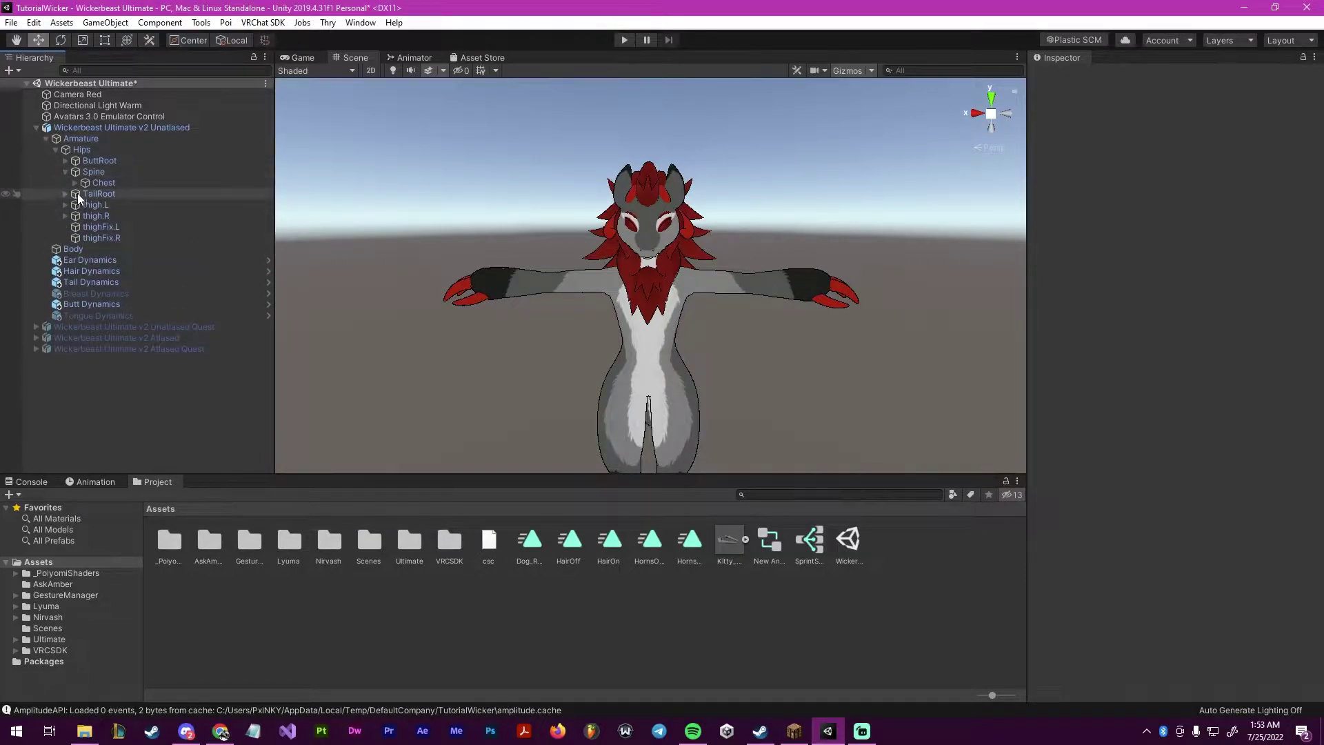
left_click(74, 183)
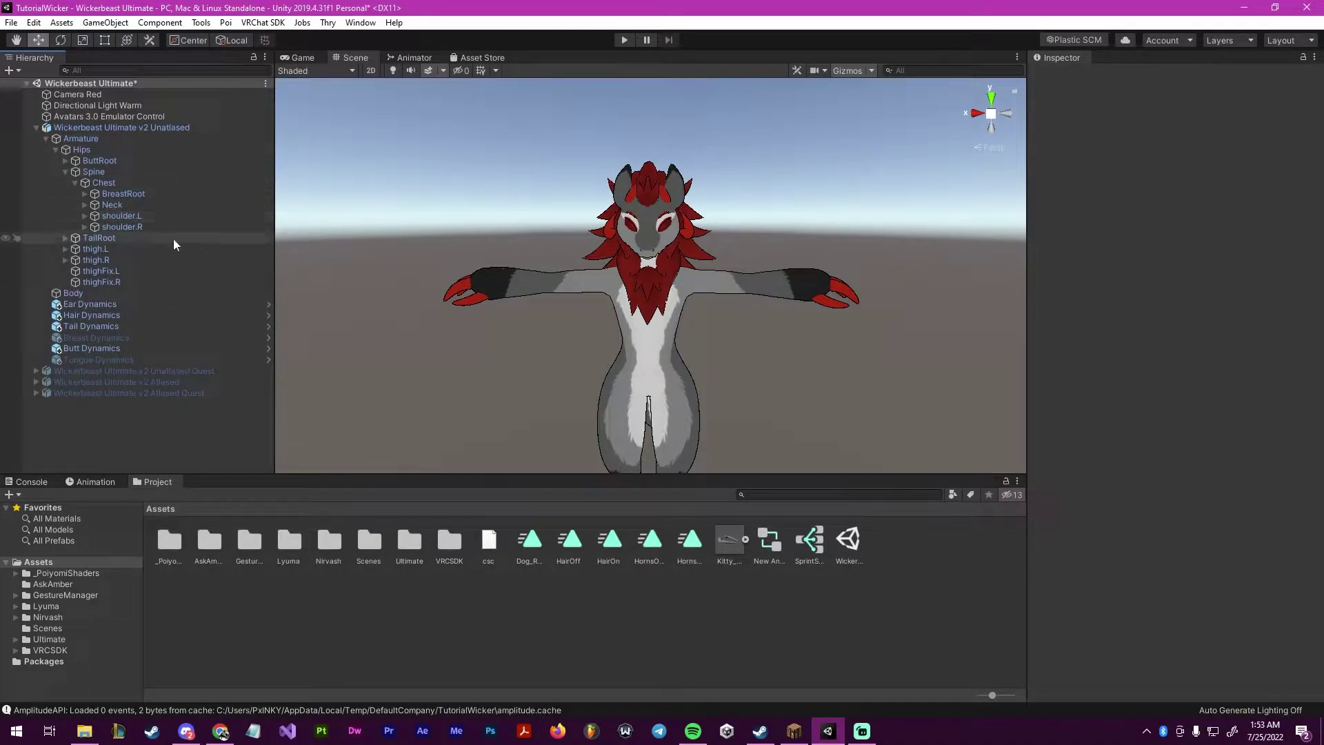
left_click(117, 216)
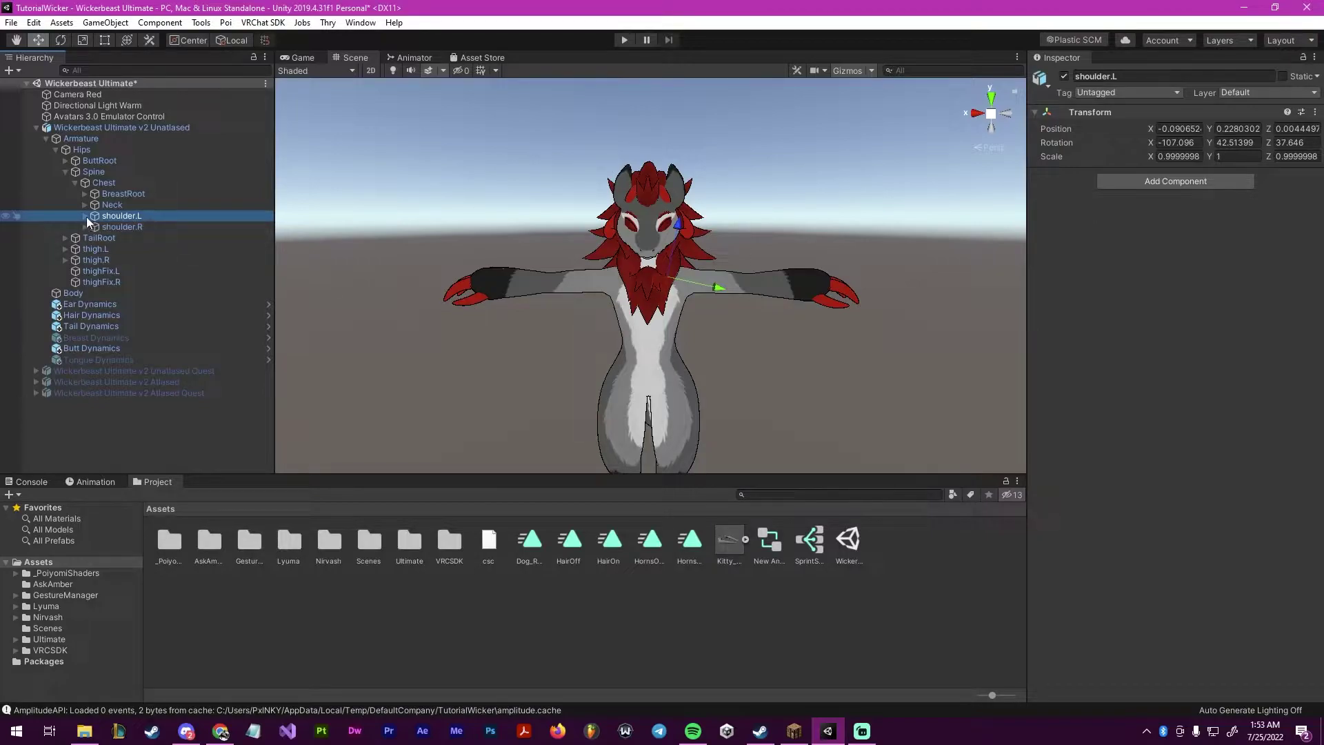
left_click(85, 216)
left_click(95, 227)
left_click(104, 238)
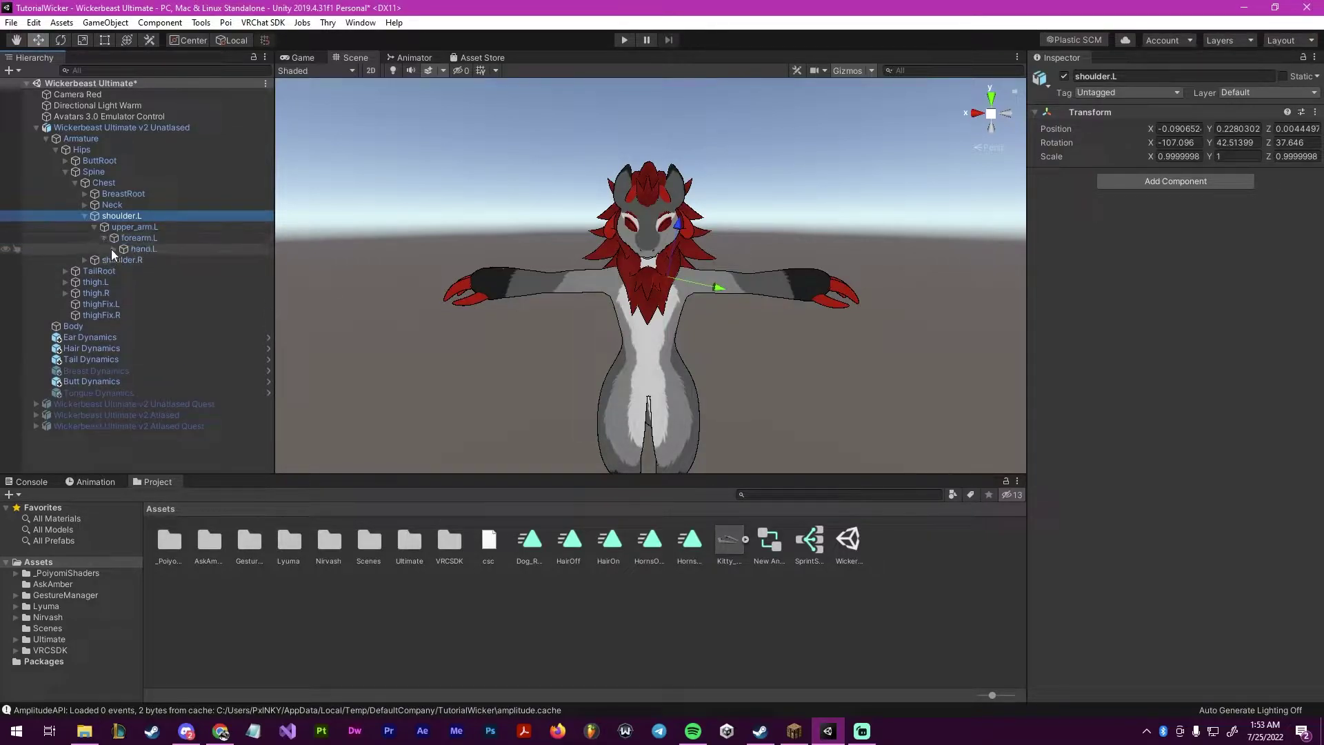
left_click(113, 248)
left_click(132, 253)
right_click_drag(674, 308, 675, 307)
key("d")
key("f")
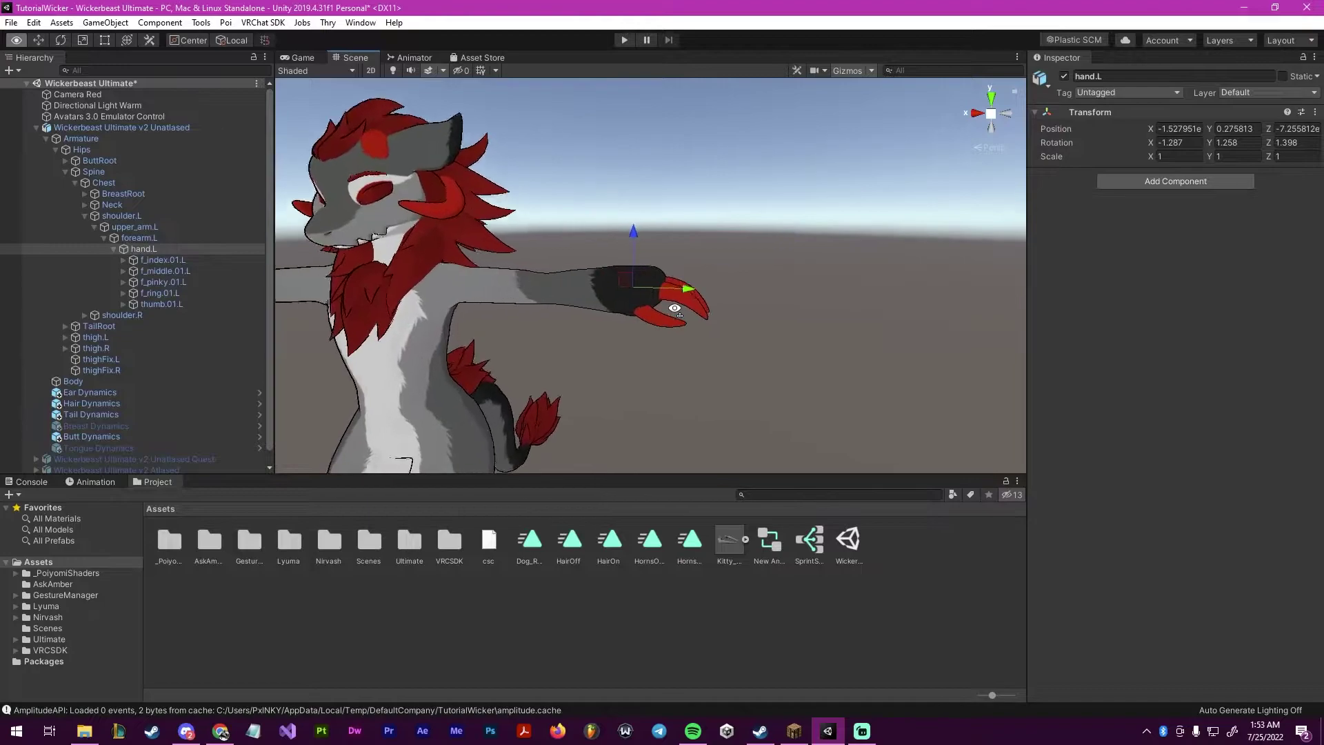
Create an empty child object under hand.L and name it Seat.
right_click(156, 250)
left_click(228, 411)
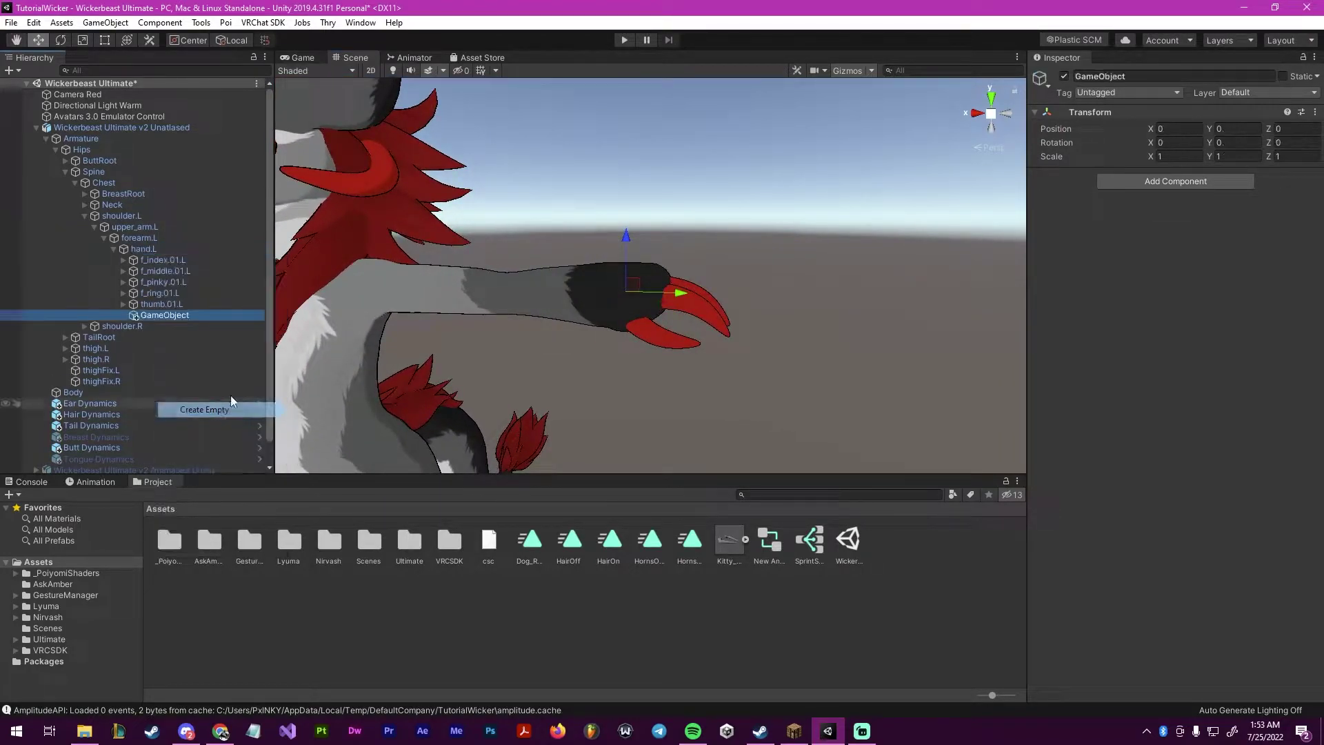
left_click(1145, 78)
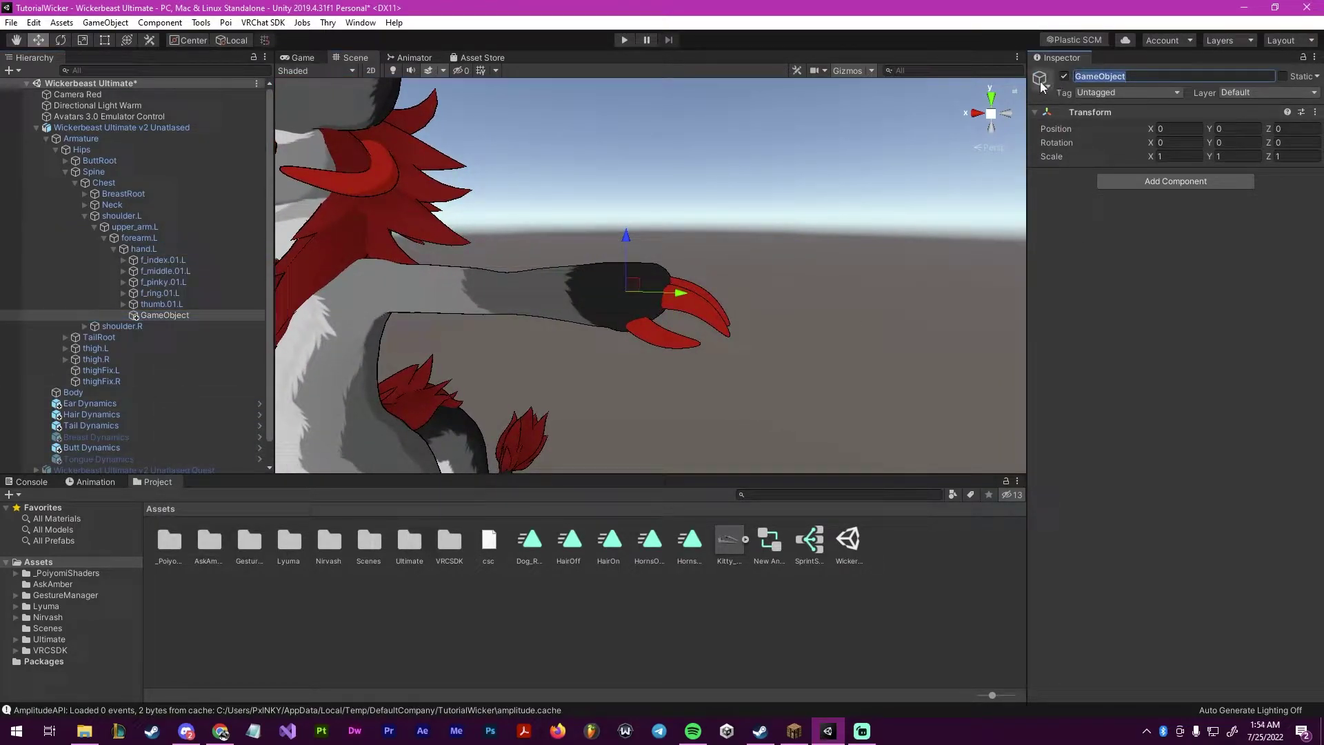
type("Seat")
key("Return")
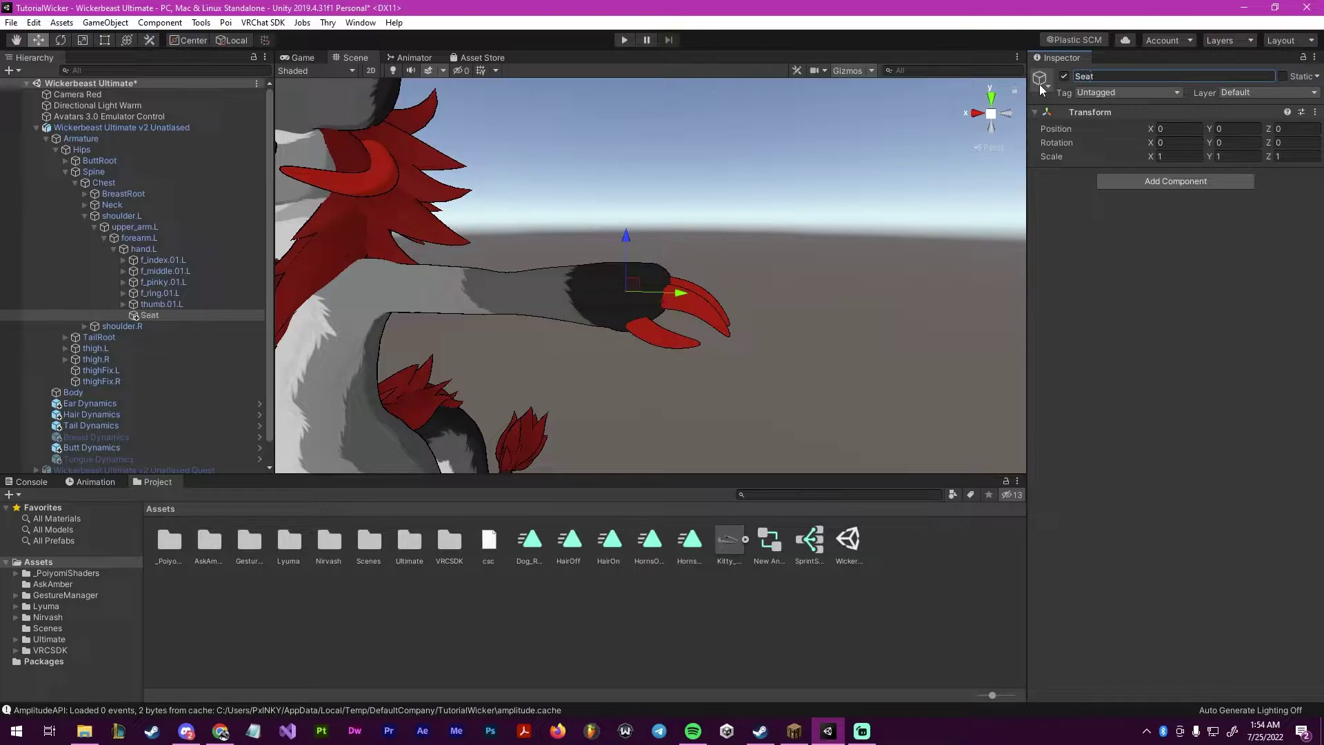
Add a VRC Station component to the Seat object.
left_click(155, 315)
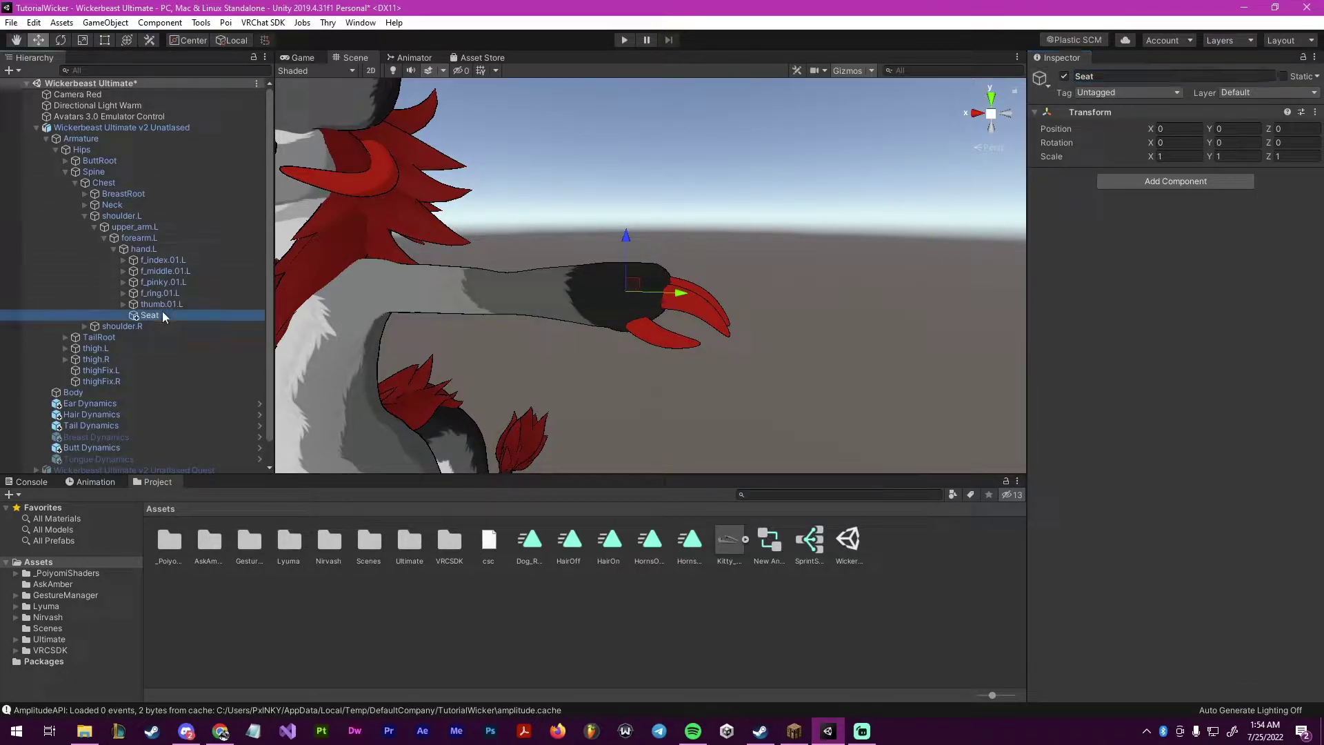
left_click(1168, 180)
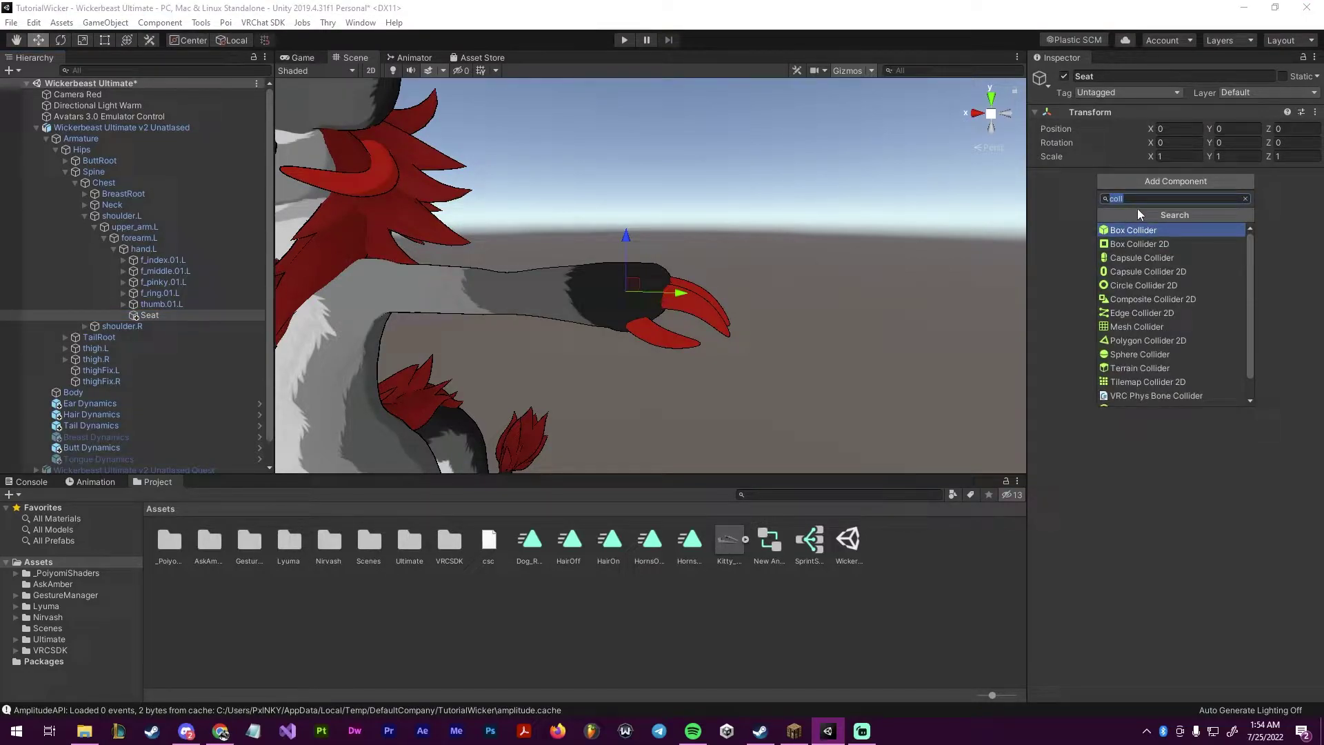
type("vrcha")
key("BackSpace")
key("BackSpace")
key("BackSpace")
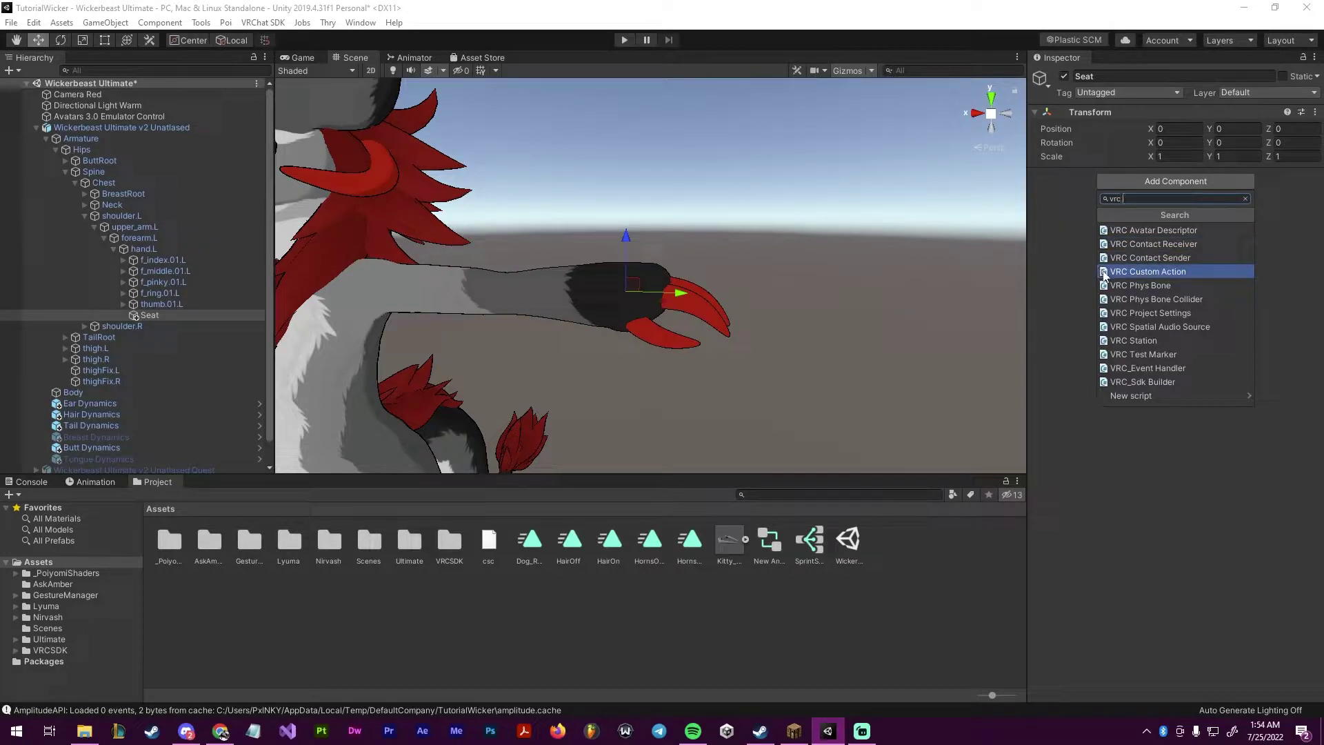
type("star")
key("BackSpace")
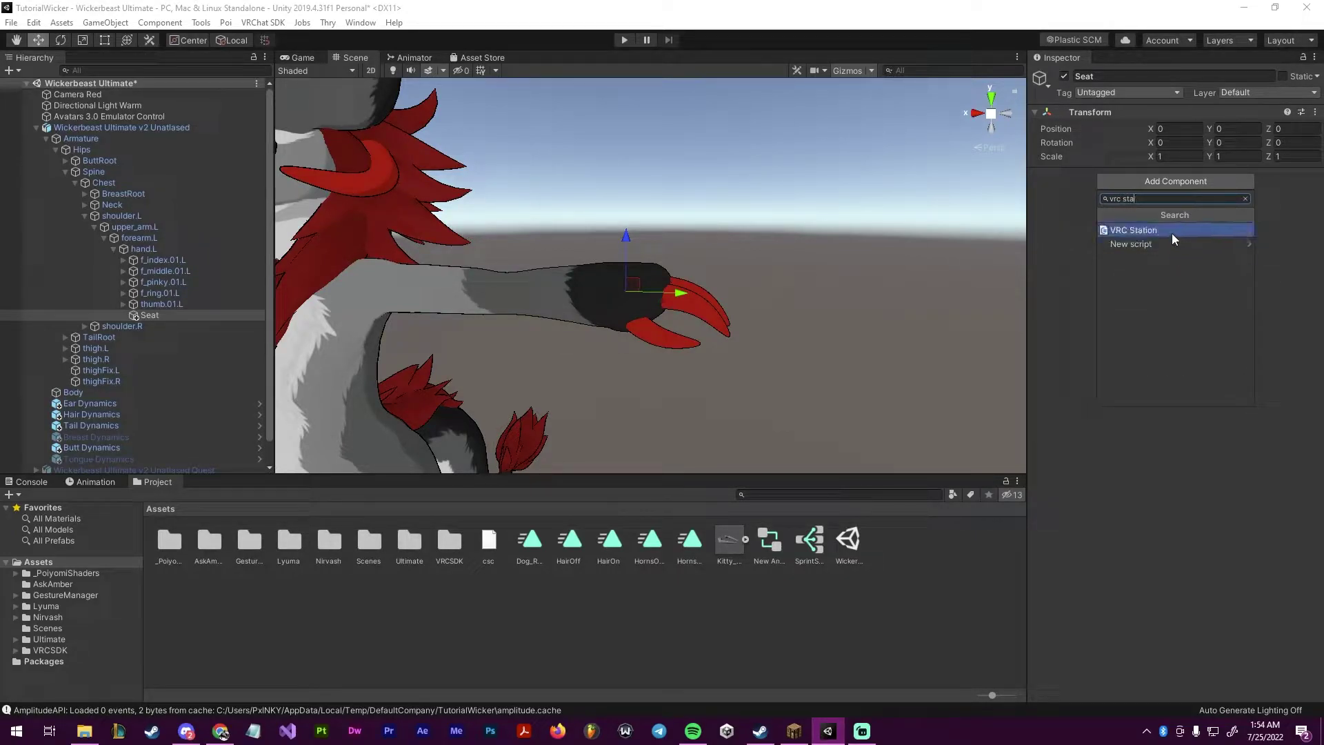
left_click(1172, 233)
Add a Box Collider component to the Seat object and frame it in the scene.
left_click(1135, 313)
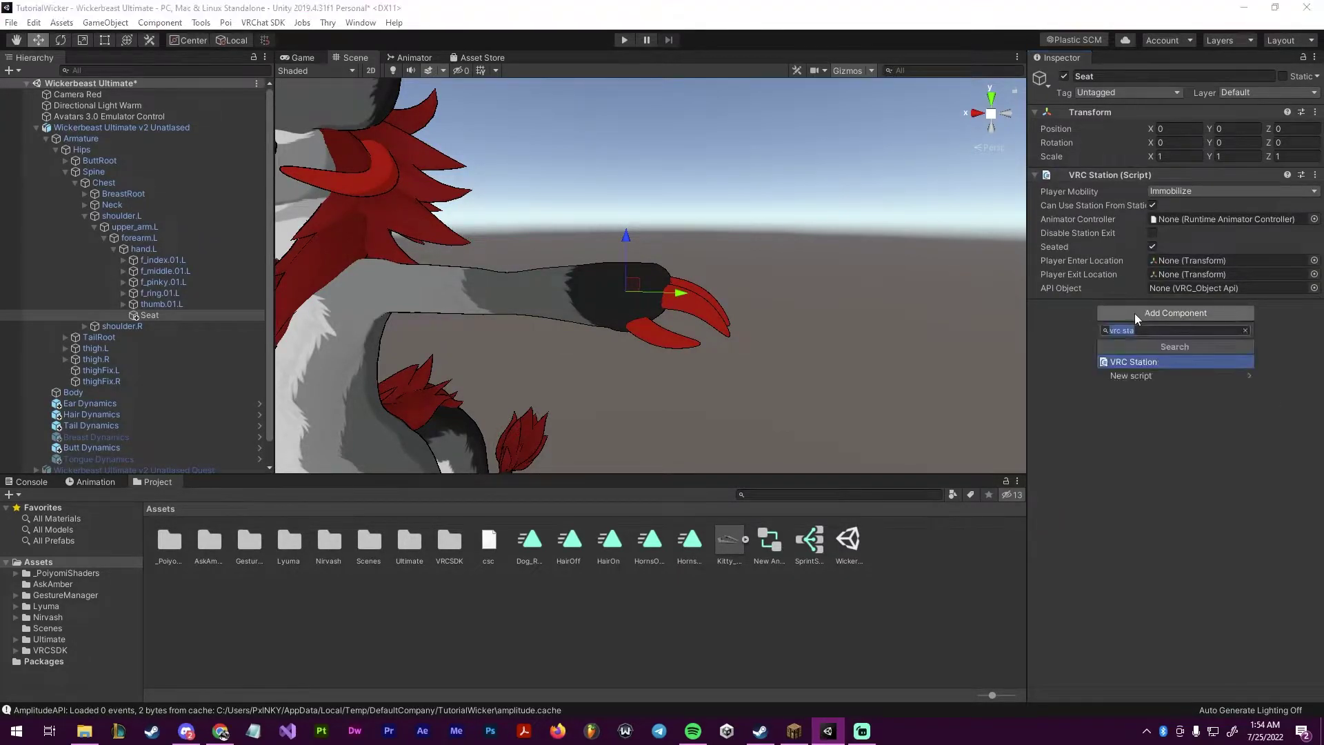
type("coll")
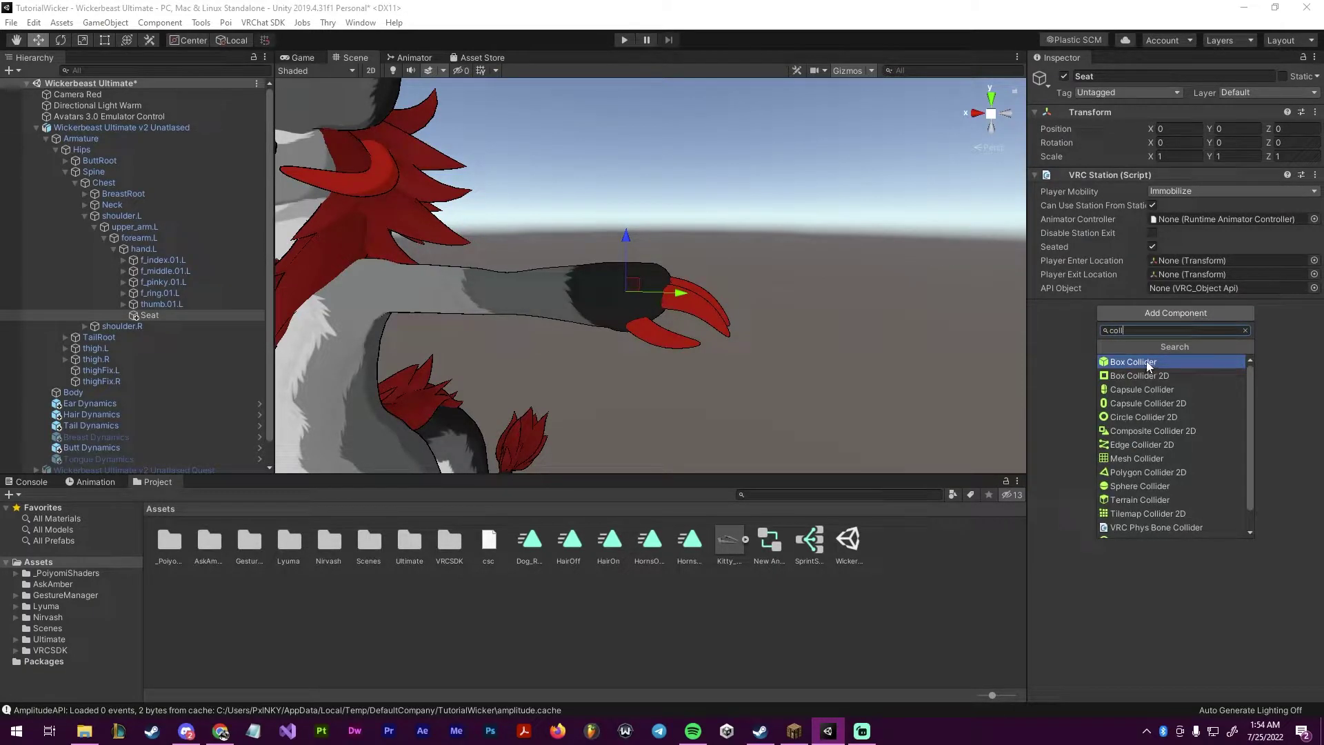
left_click(1148, 362)
key("f")
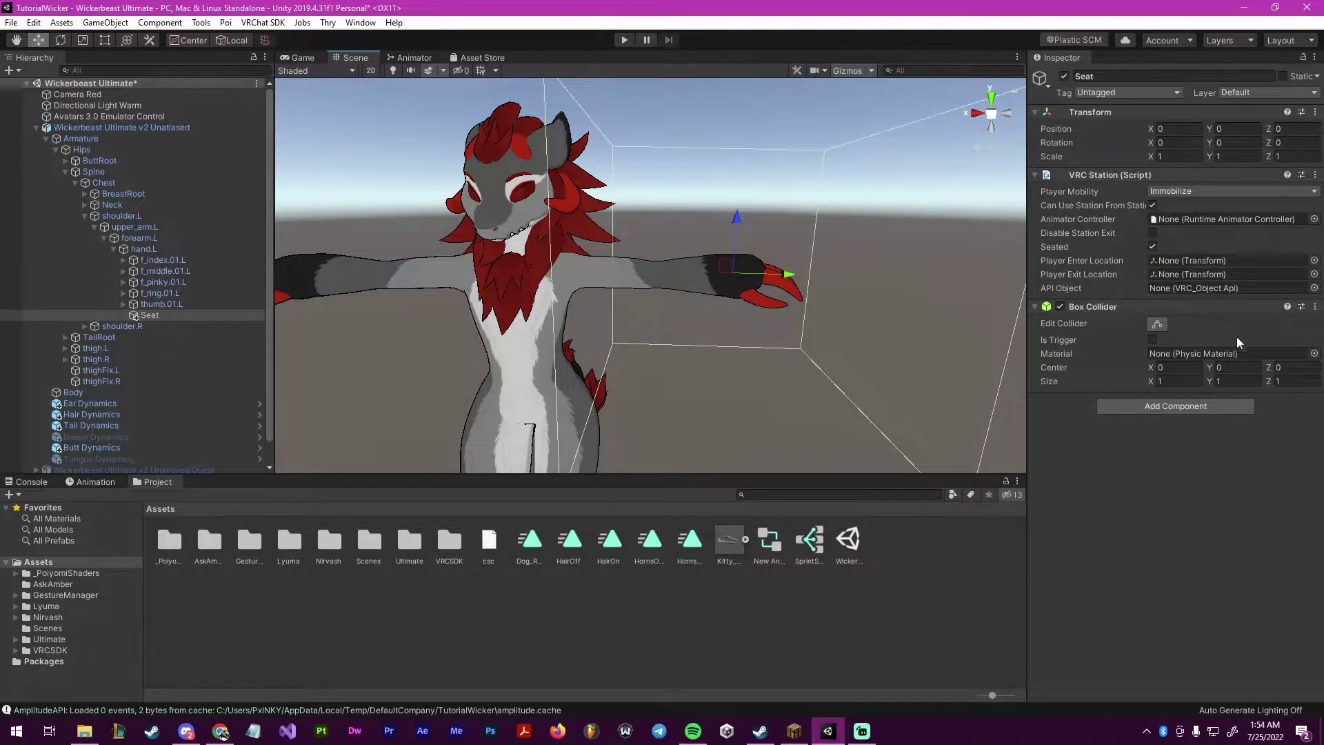
Shrink the Seat object along the arm to a Y scale of about 0.38.
left_click(1145, 483)
right_click_drag(806, 331, 830, 396)
scroll(717, 265, "down", 6)
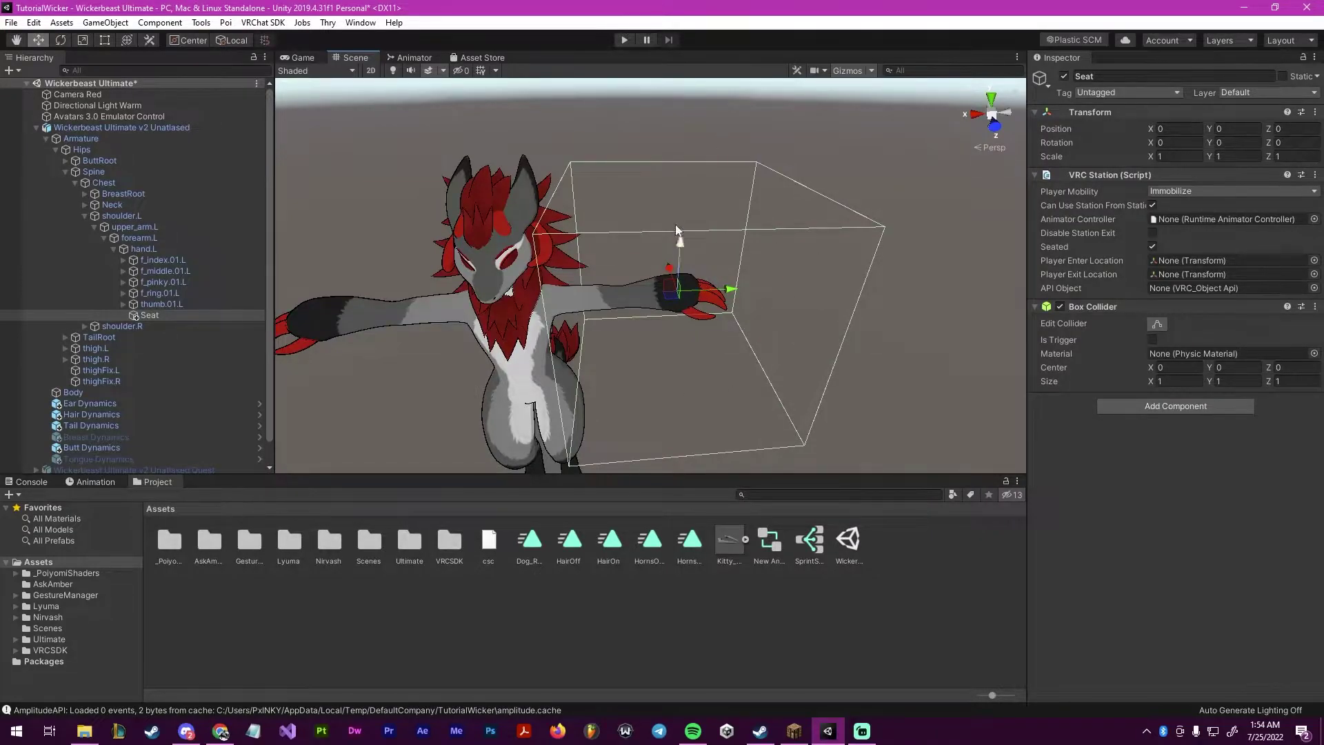
right_click_drag(804, 299, 669, 294)
key("w")
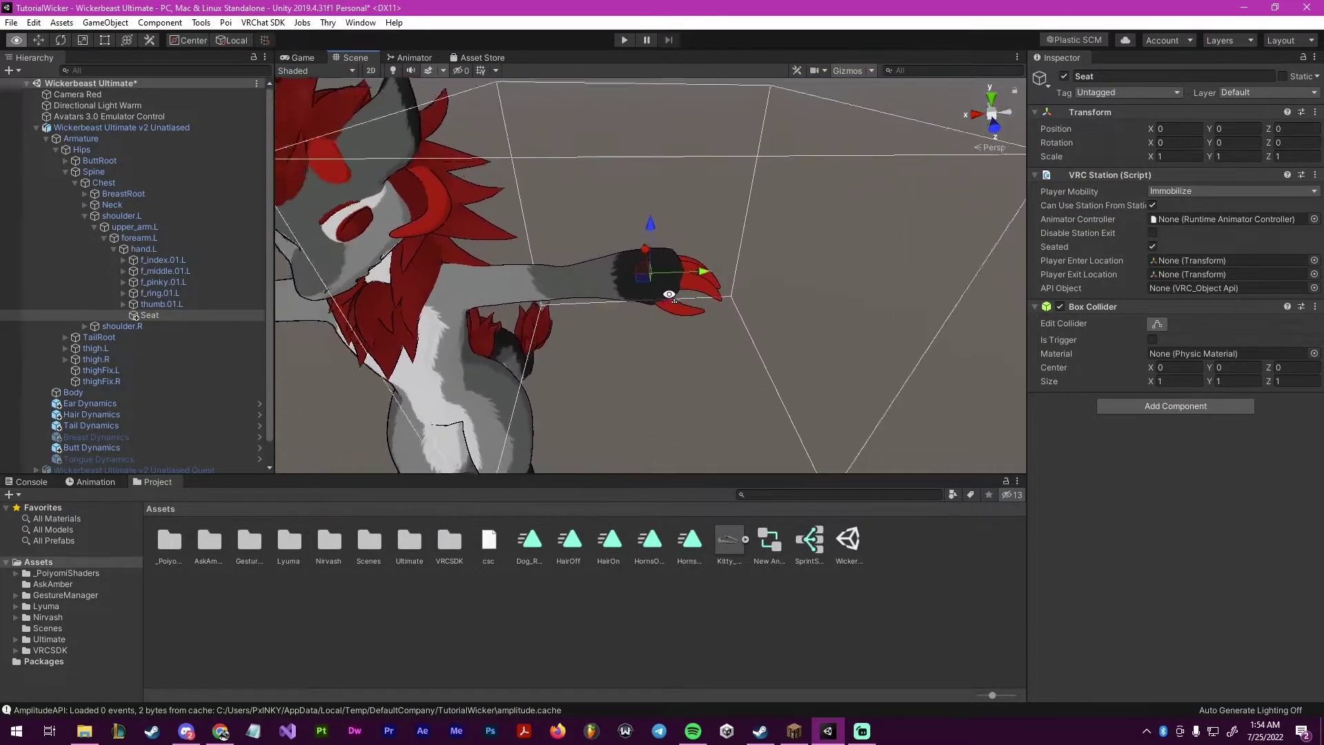
left_click_drag(669, 294, 670, 300, "alt")
key("r")
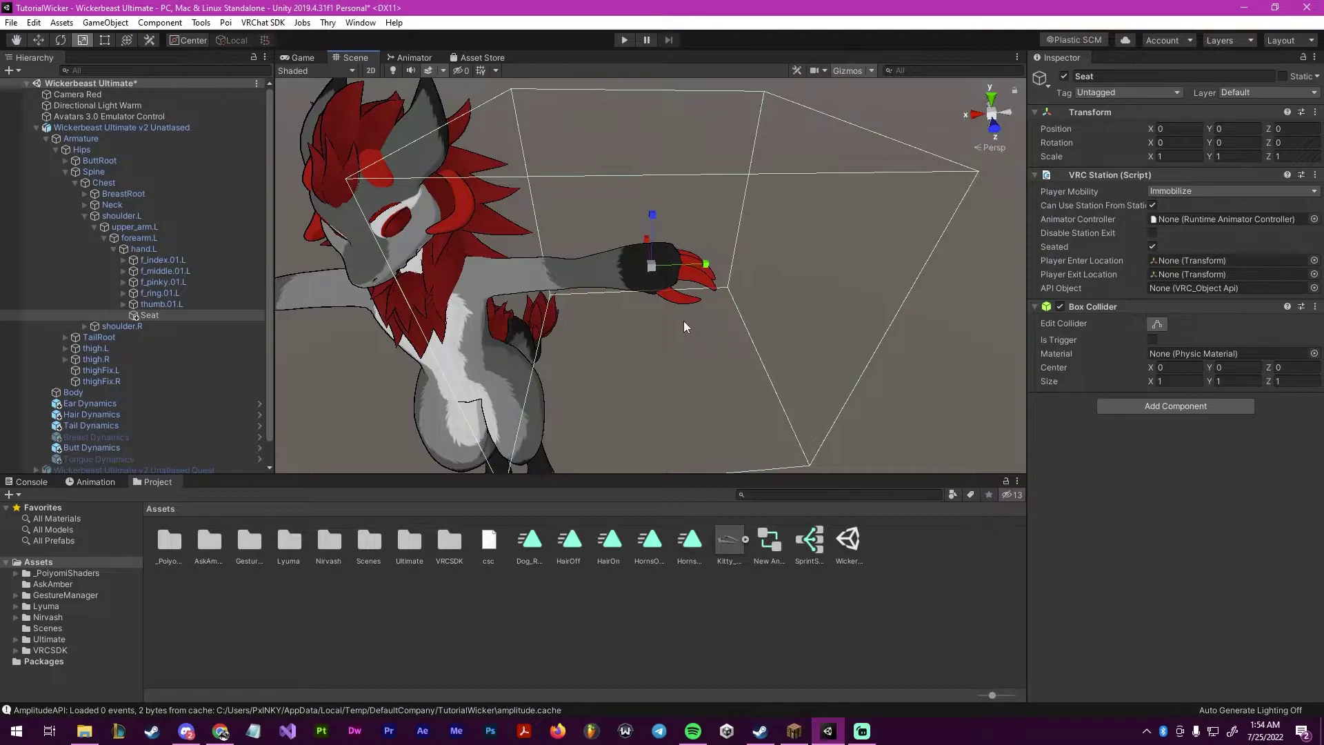
scroll(684, 321, "up", 5)
right_click_drag(743, 223, 715, 396)
key("s")
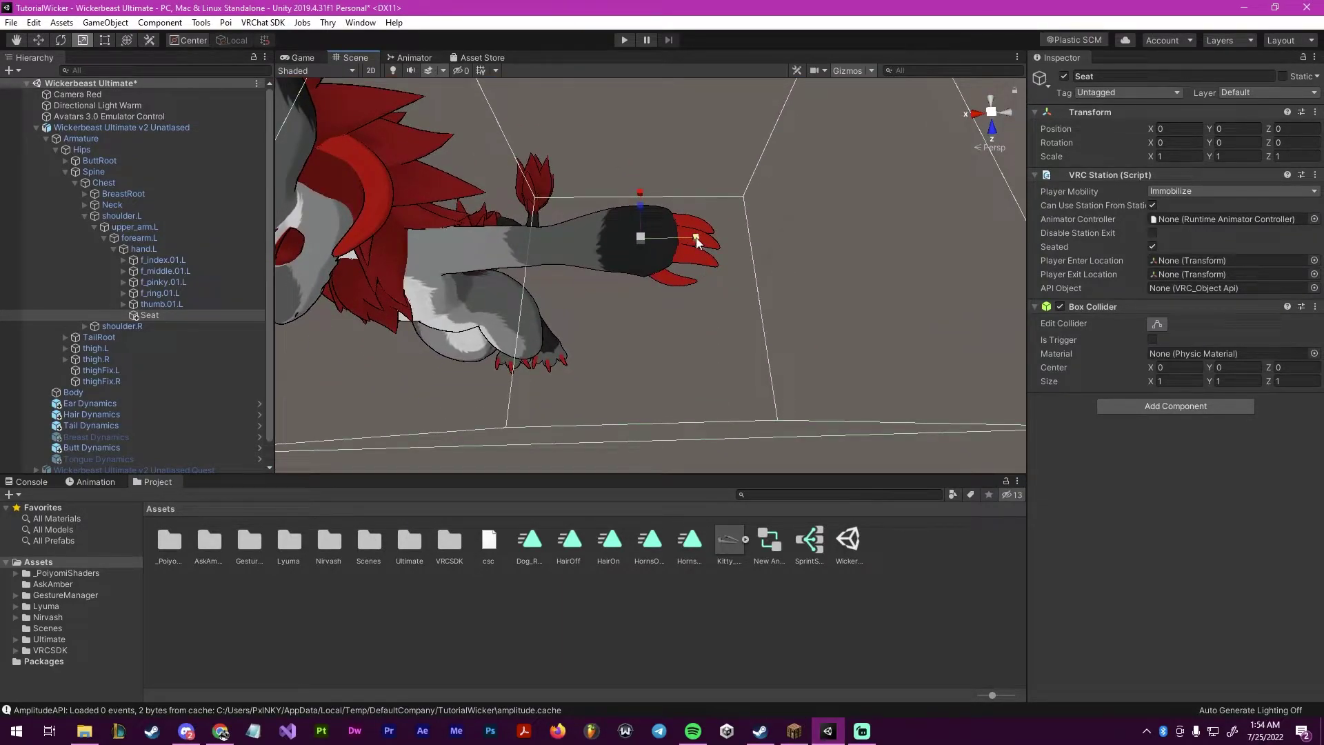
left_click_drag(696, 237, 664, 241)
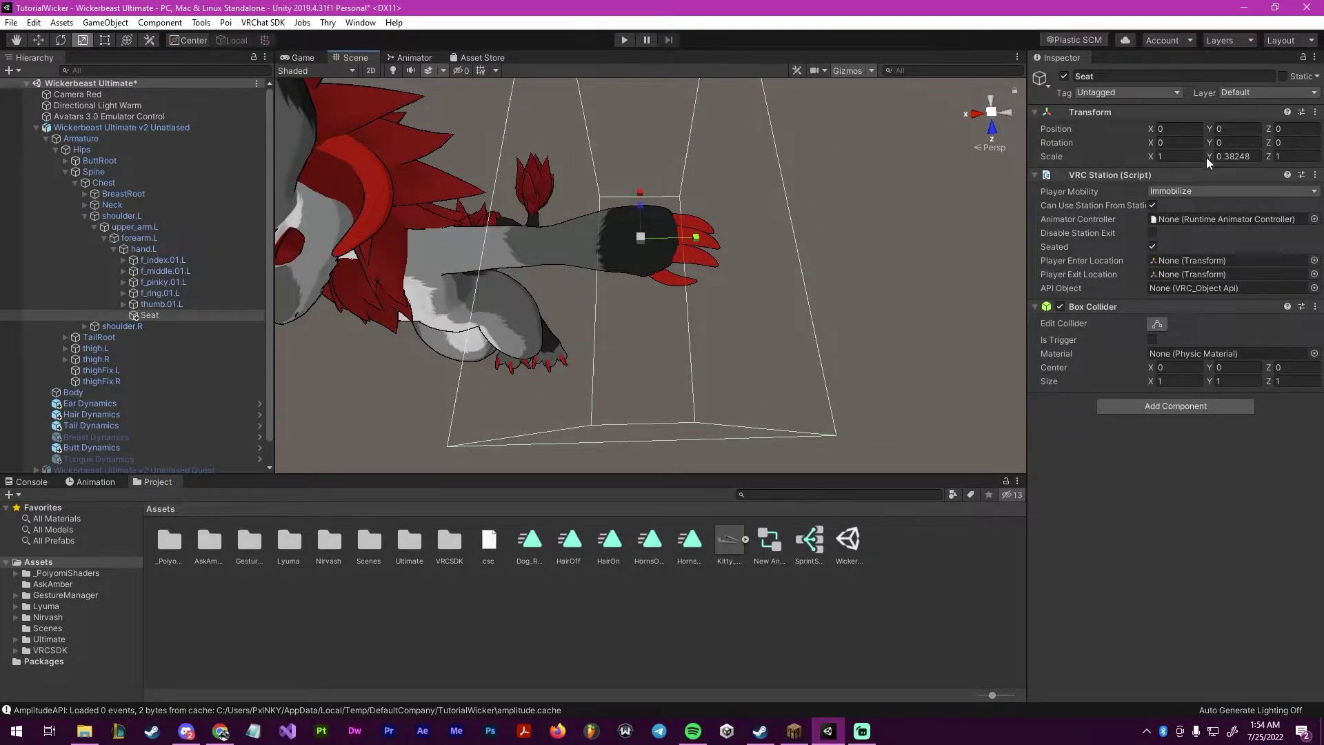
Set the Seat's X scale to 0.38248, matching its Y scale, and reduce its Z scale to 0.1325.
left_click(1224, 158)
key("ctrl+c")
left_click(1178, 152)
key("ctrl+v")
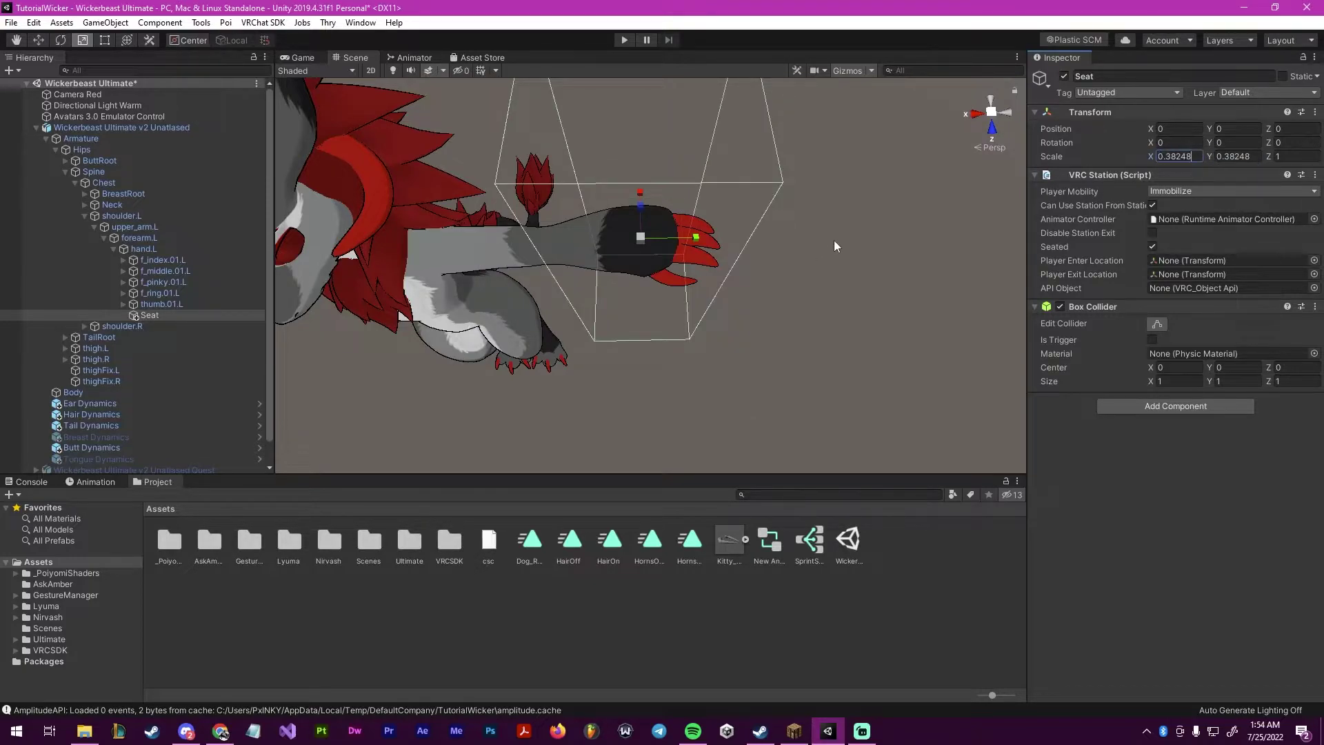
right_click_drag(833, 241, 828, 263)
key("w")
left_click_drag(828, 263, 743, 376, "alt")
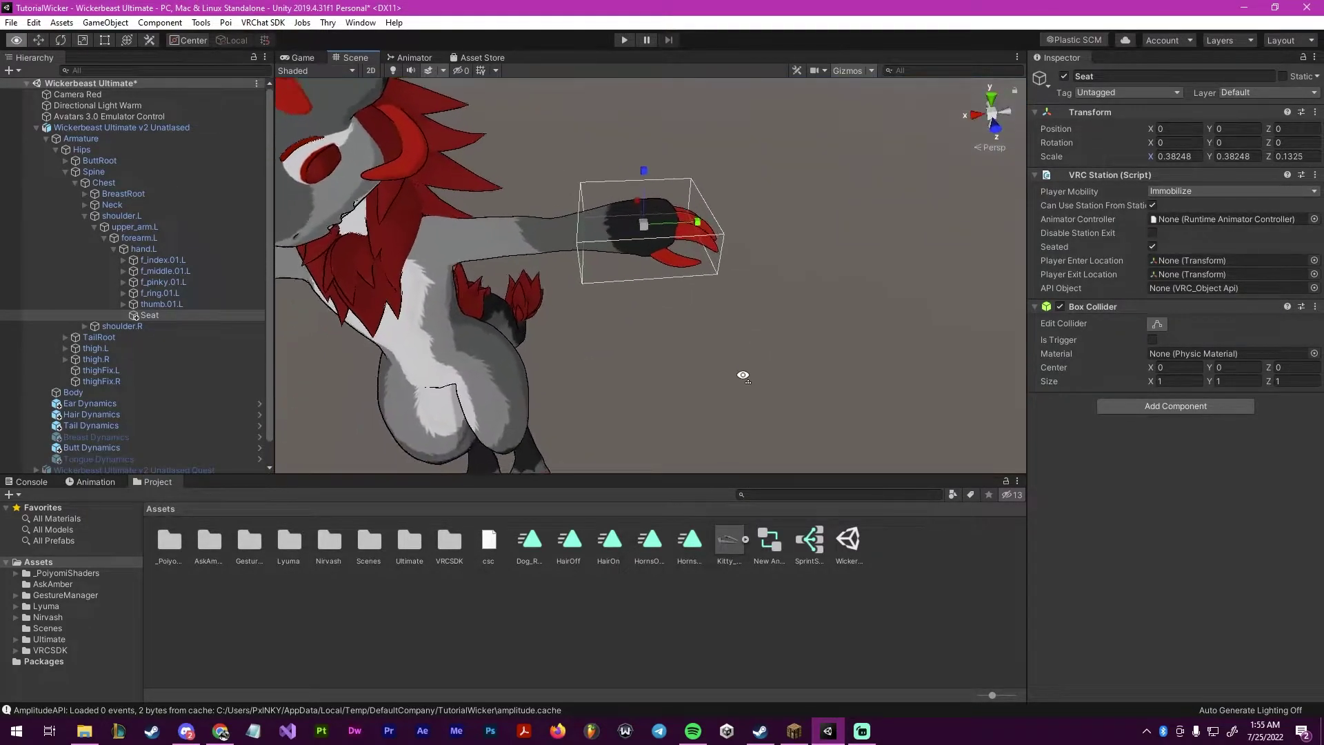
Examine from several angles how the Seat's box collider fits around the left hand.
right_click_drag(743, 375, 609, 339)
left_click(609, 339)
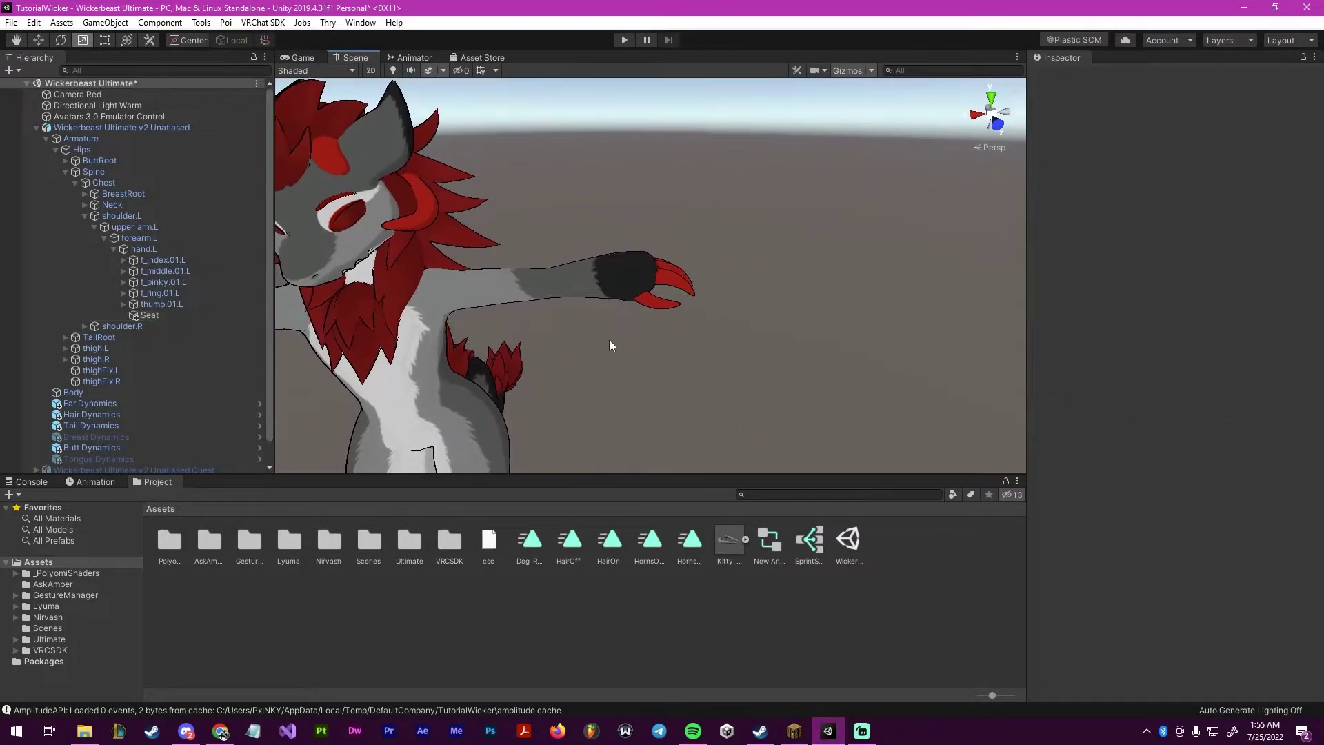
left_click(200, 317)
left_click_drag(371, 325, 794, 367, "alt")
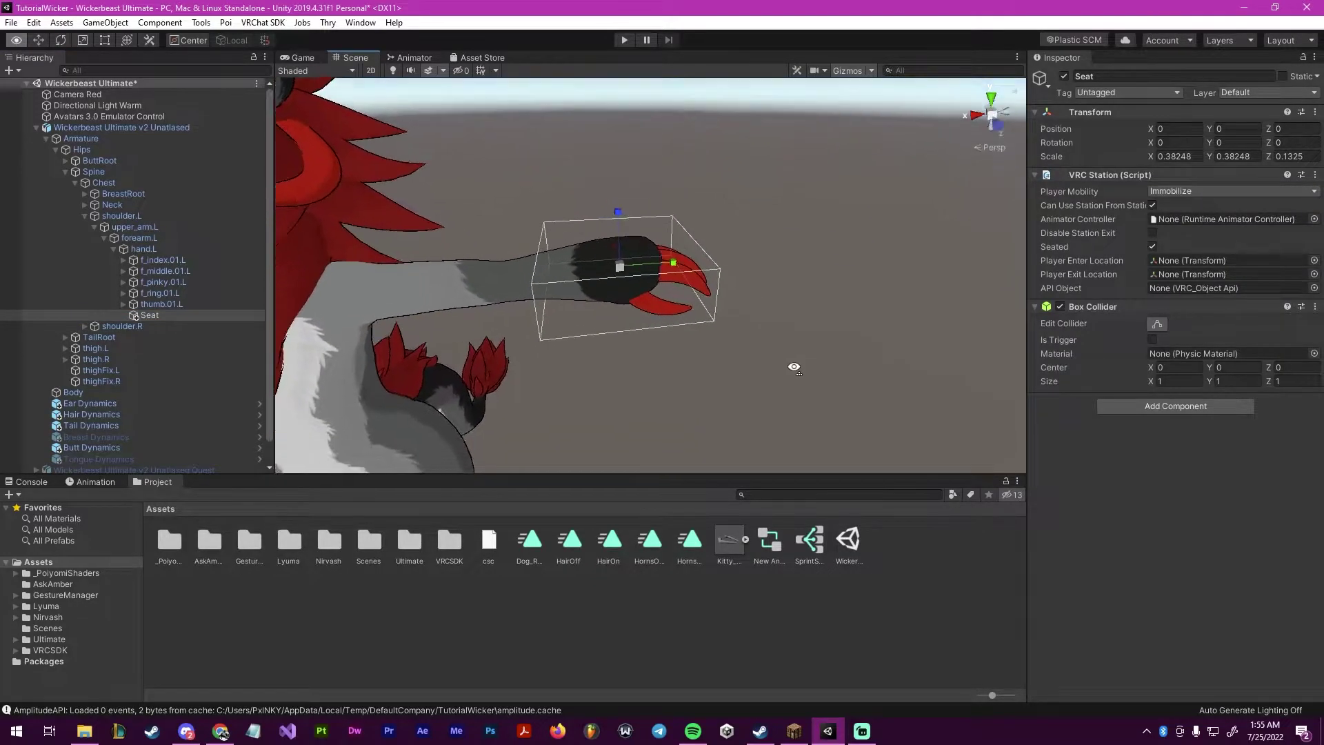
right_click_drag(793, 366, 755, 376)
key("w")
key("s")
right_click_drag(742, 322, 860, 337)
key("s")
key("w")
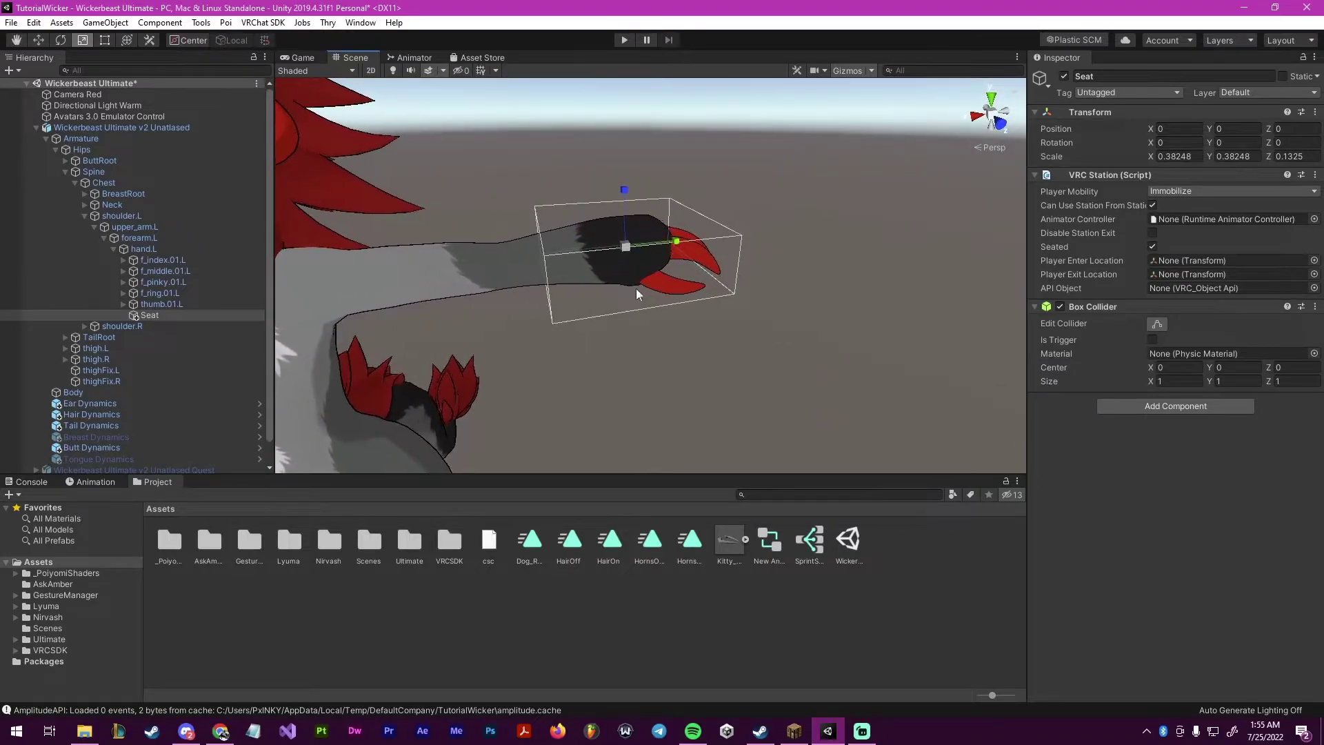
right_click_drag(636, 294, 624, 301)
key("s")
Show the animation editor for the Wickerbeast Ultimate v2 Unatlased avatar root.
left_click(332, 594)
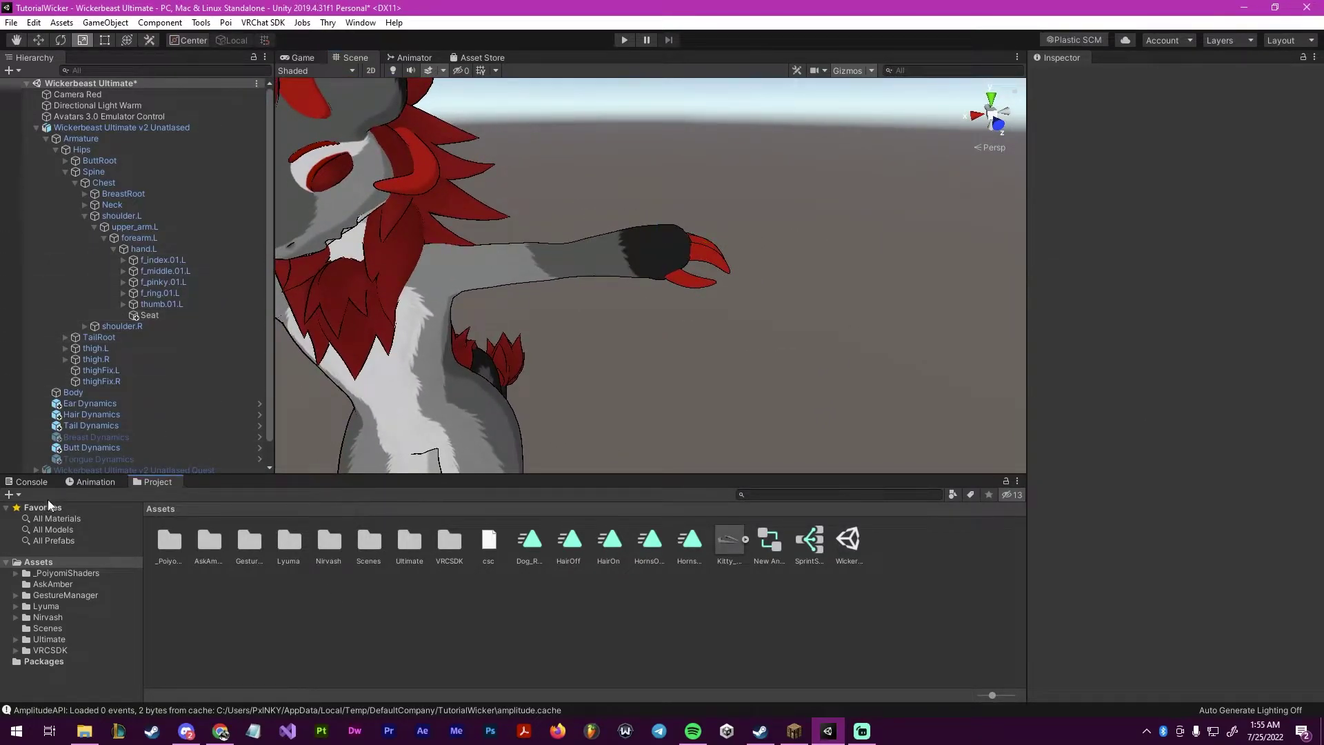
left_click(80, 482)
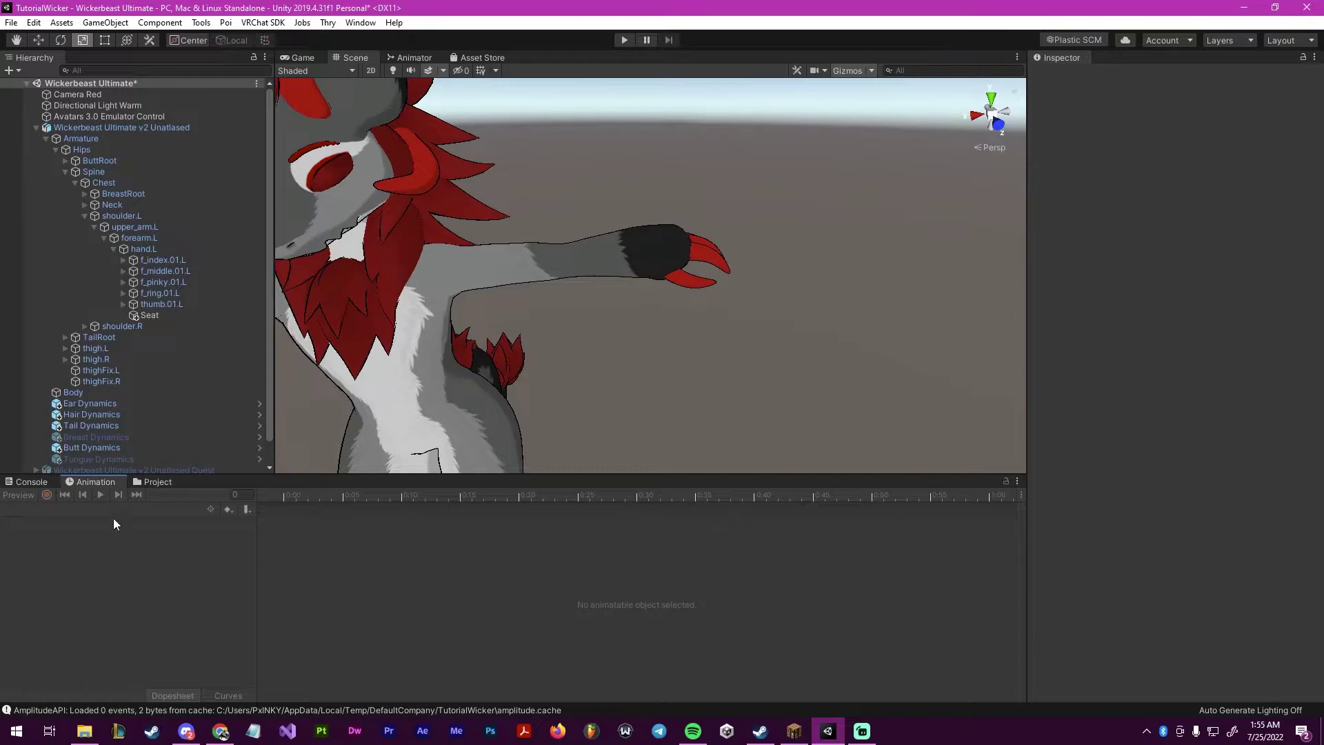
left_click(69, 127)
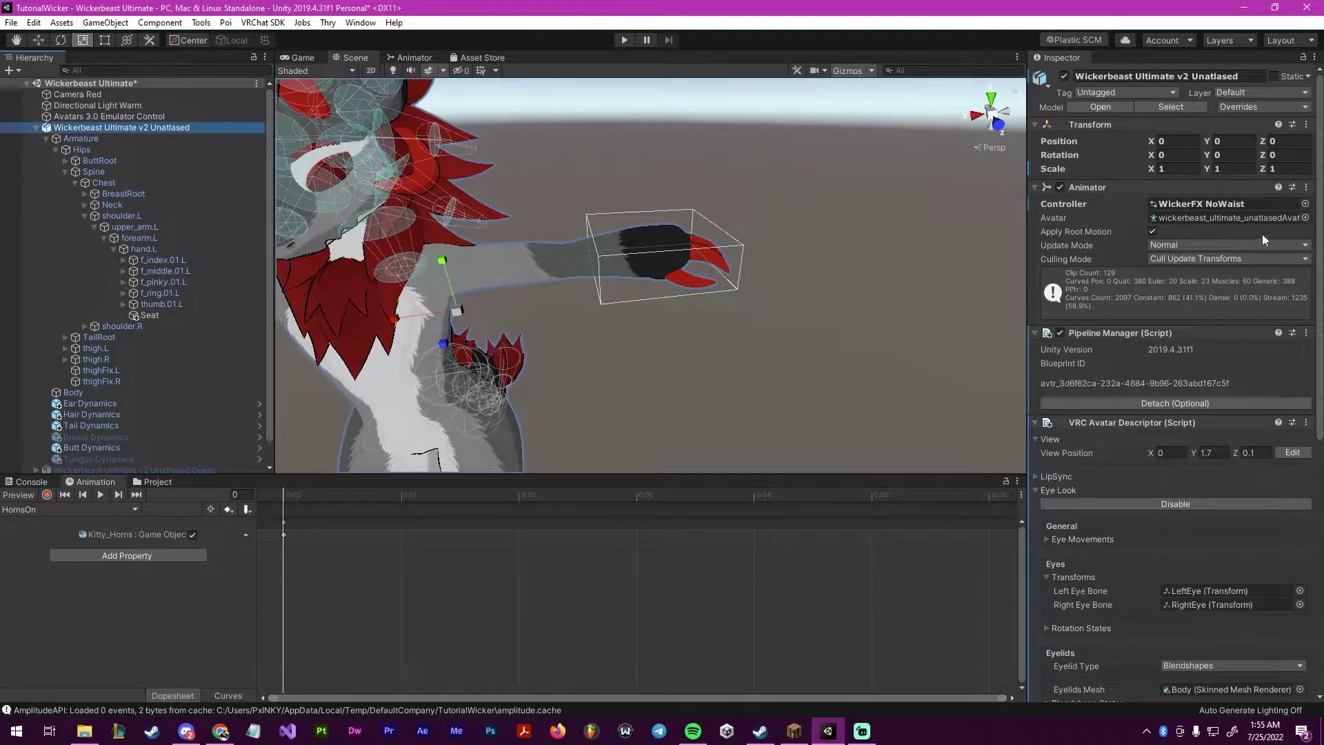
Clear the avatar's Animator controller, reassign WickerFX NoWaist, and check it against the avatar descriptor's FX layer.
left_click(1304, 203)
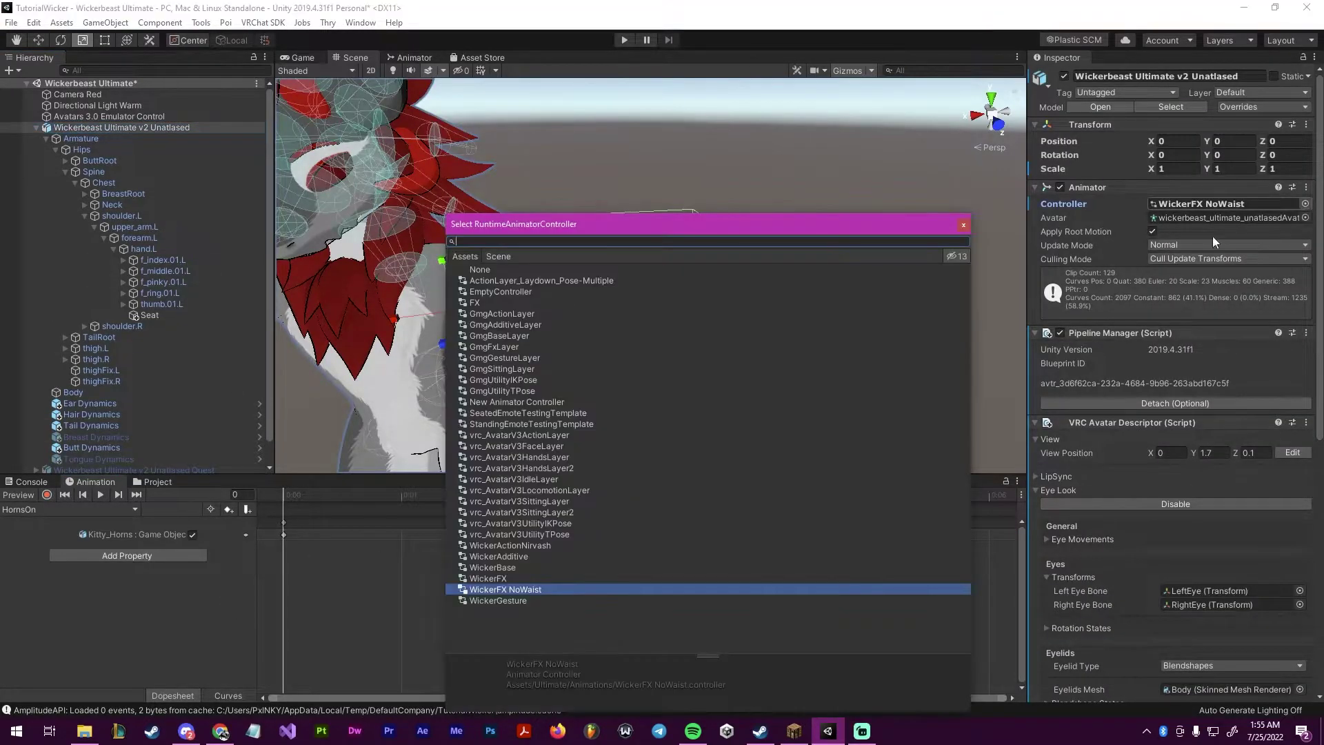
double_click(481, 271)
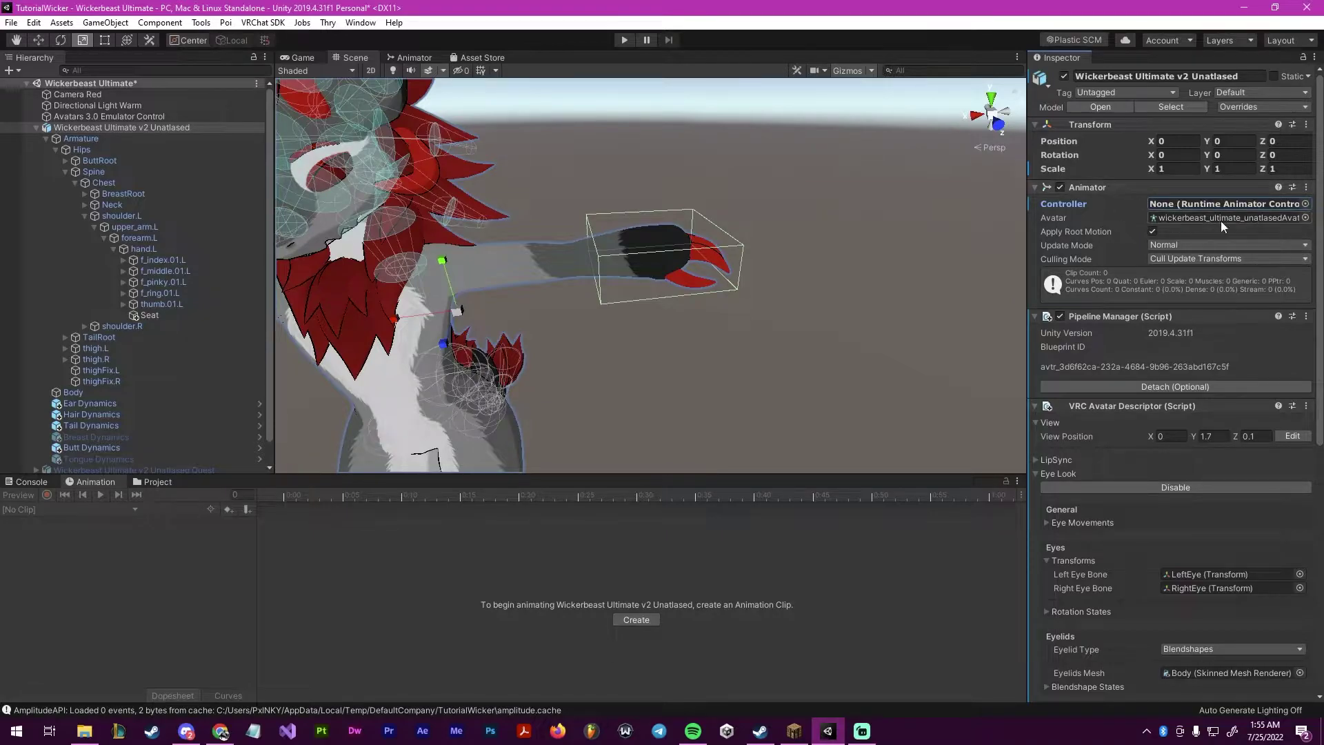
left_click(1305, 204)
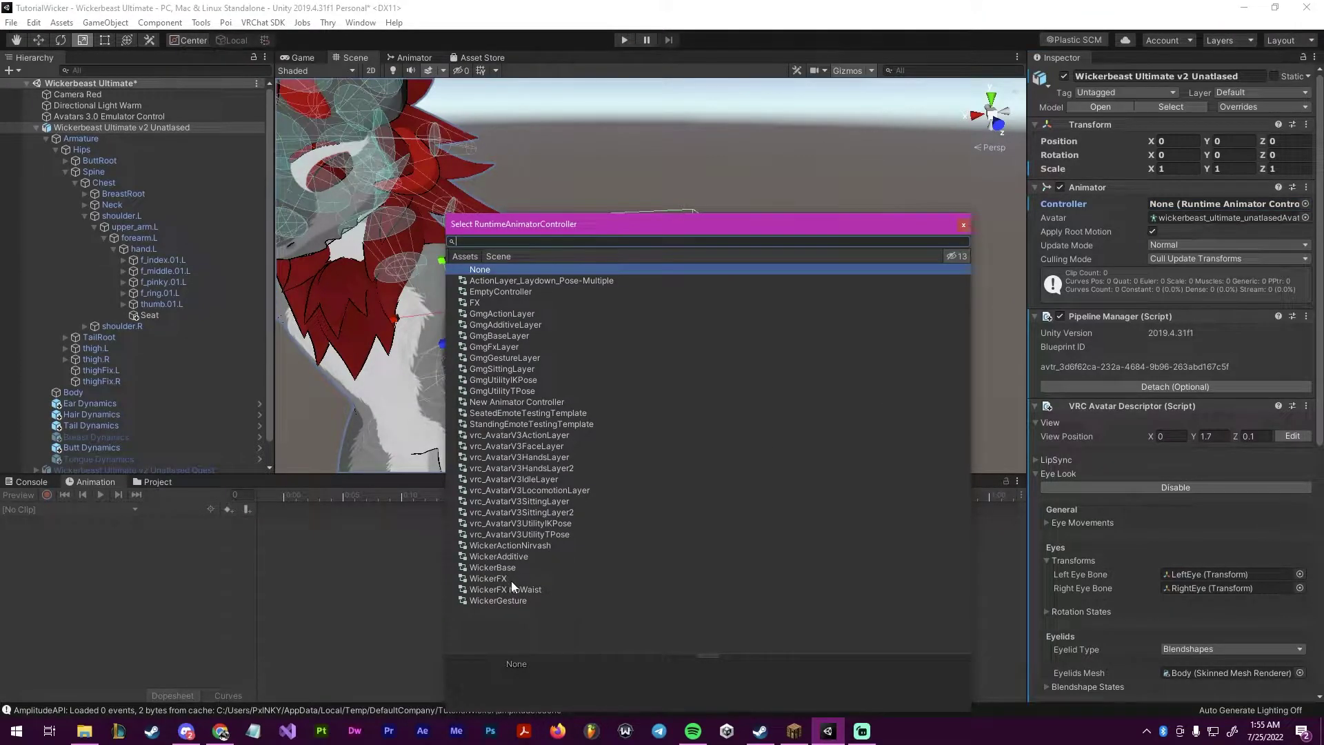
double_click(512, 586)
scroll(1192, 506, "down", 10)
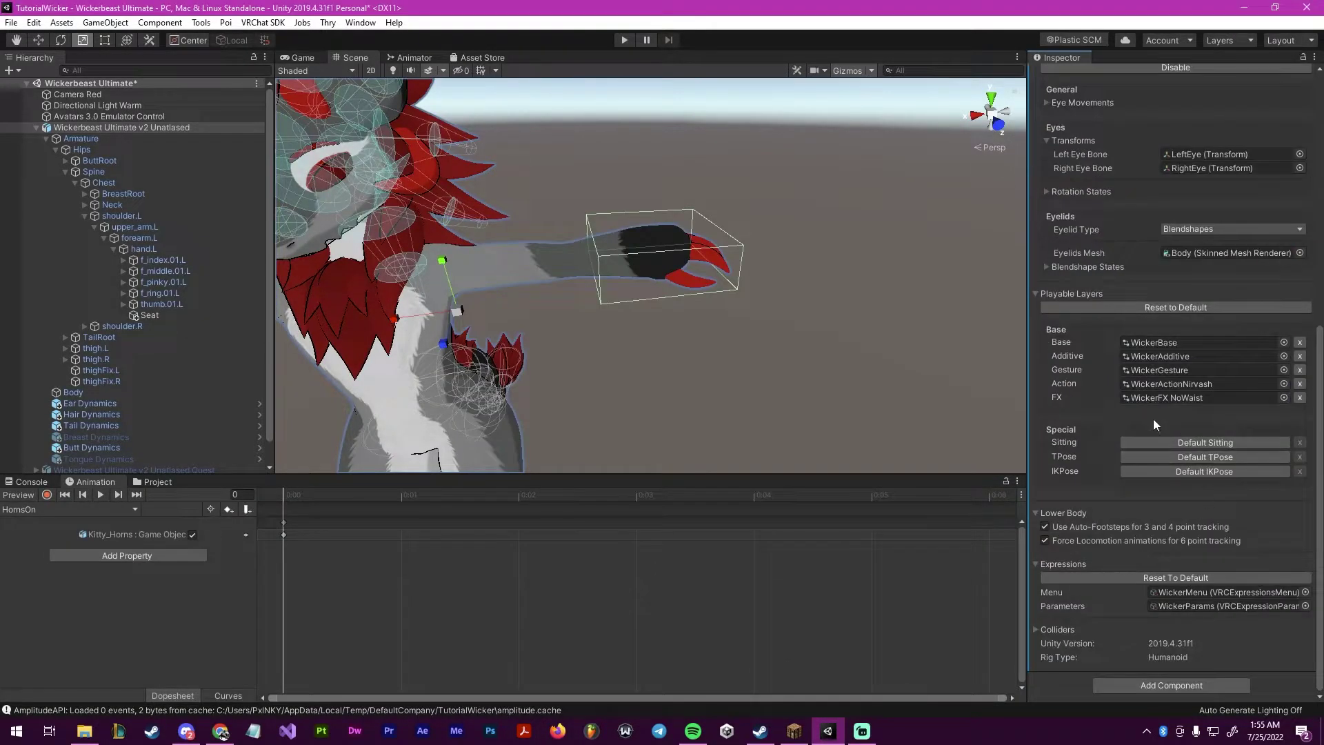
scroll(1205, 224, "up", 10)
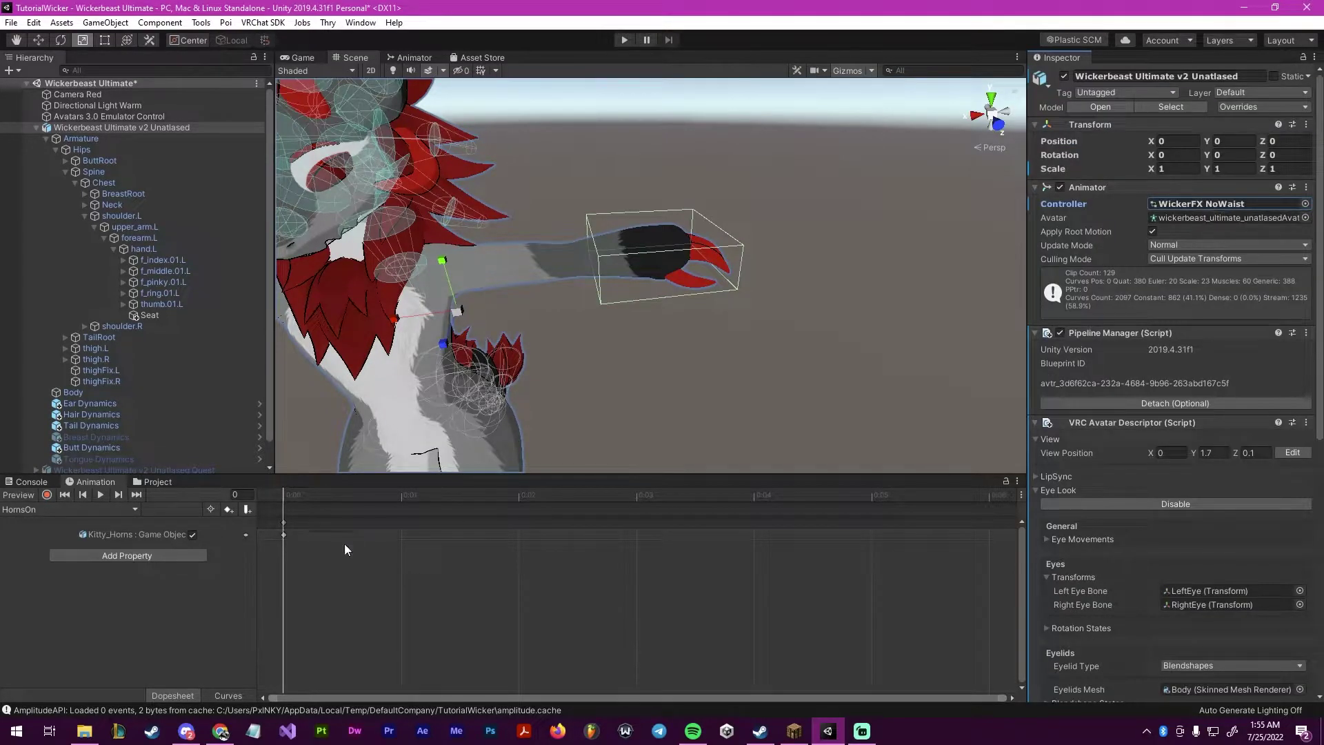
Create a new animation clip named SeatOn in the project's Assets folder.
left_click(31, 510)
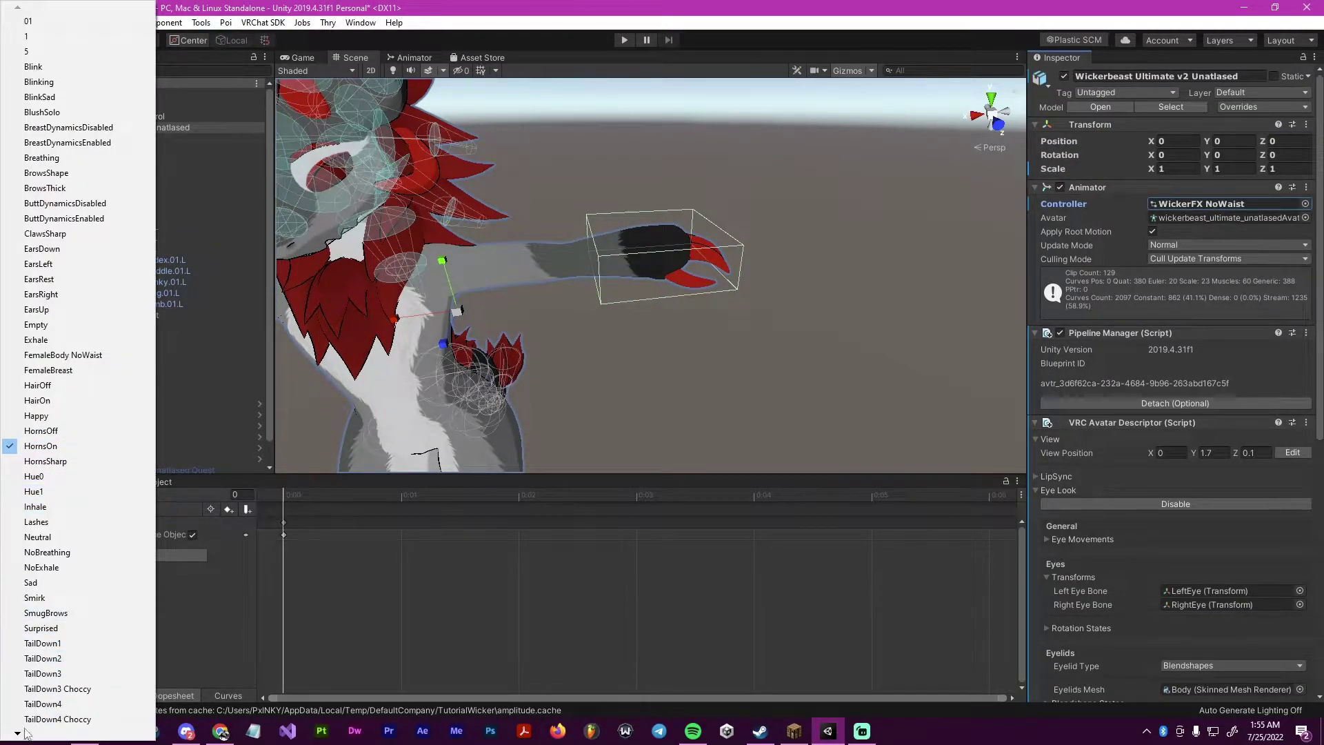
mouse_move(25, 732)
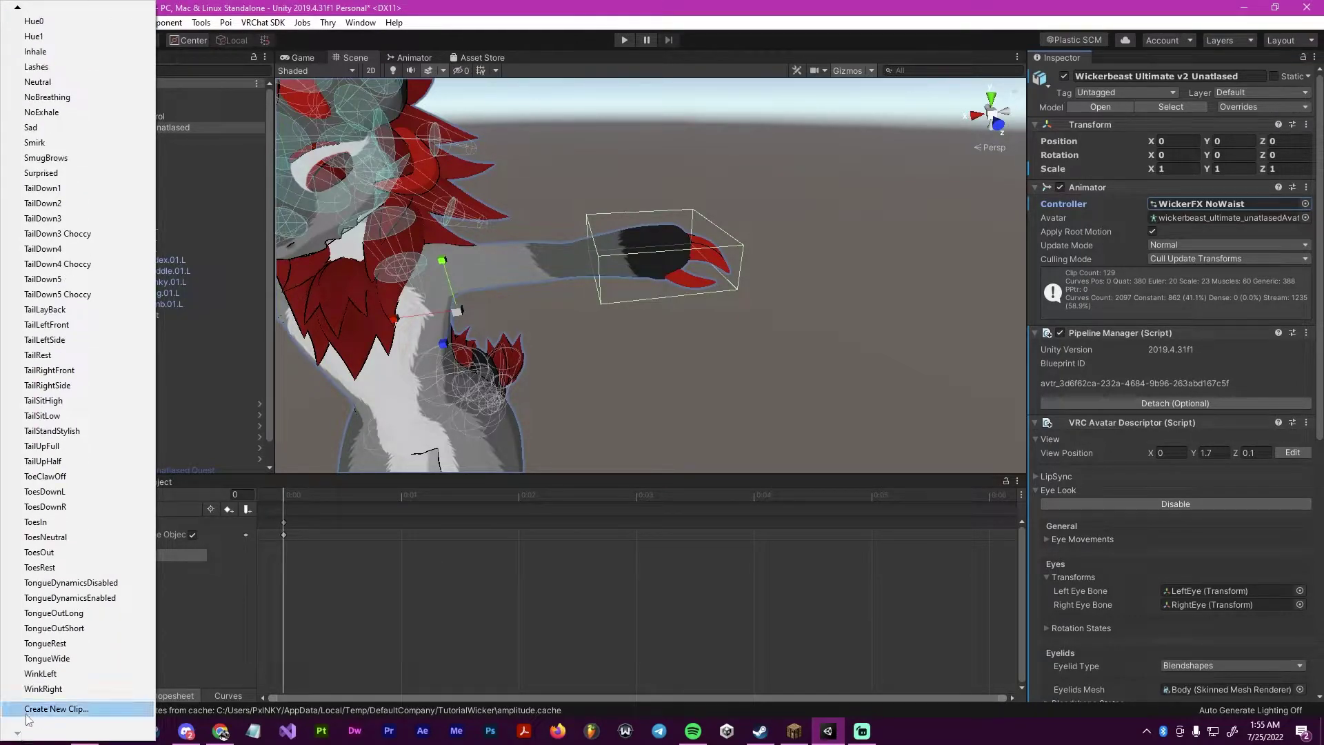
left_click(29, 712)
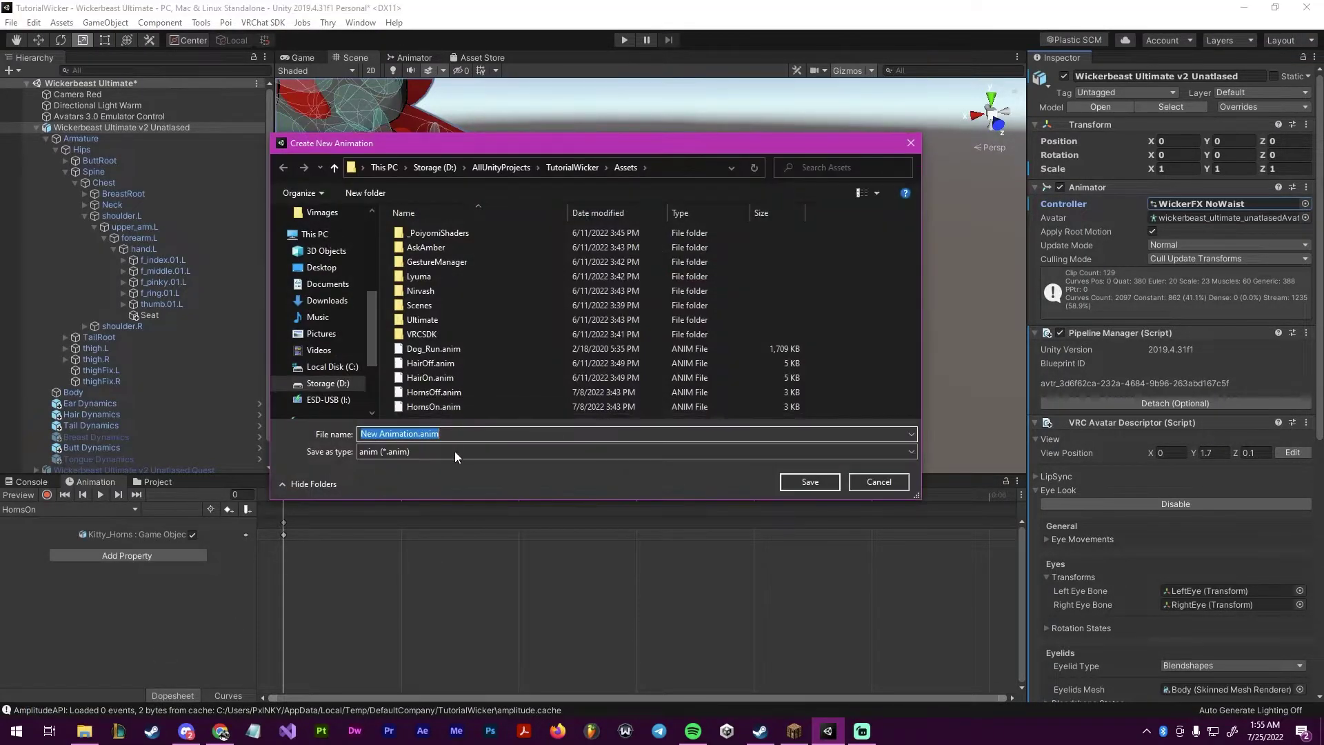
type("Steat")
key("BackSpace")
key("Return")
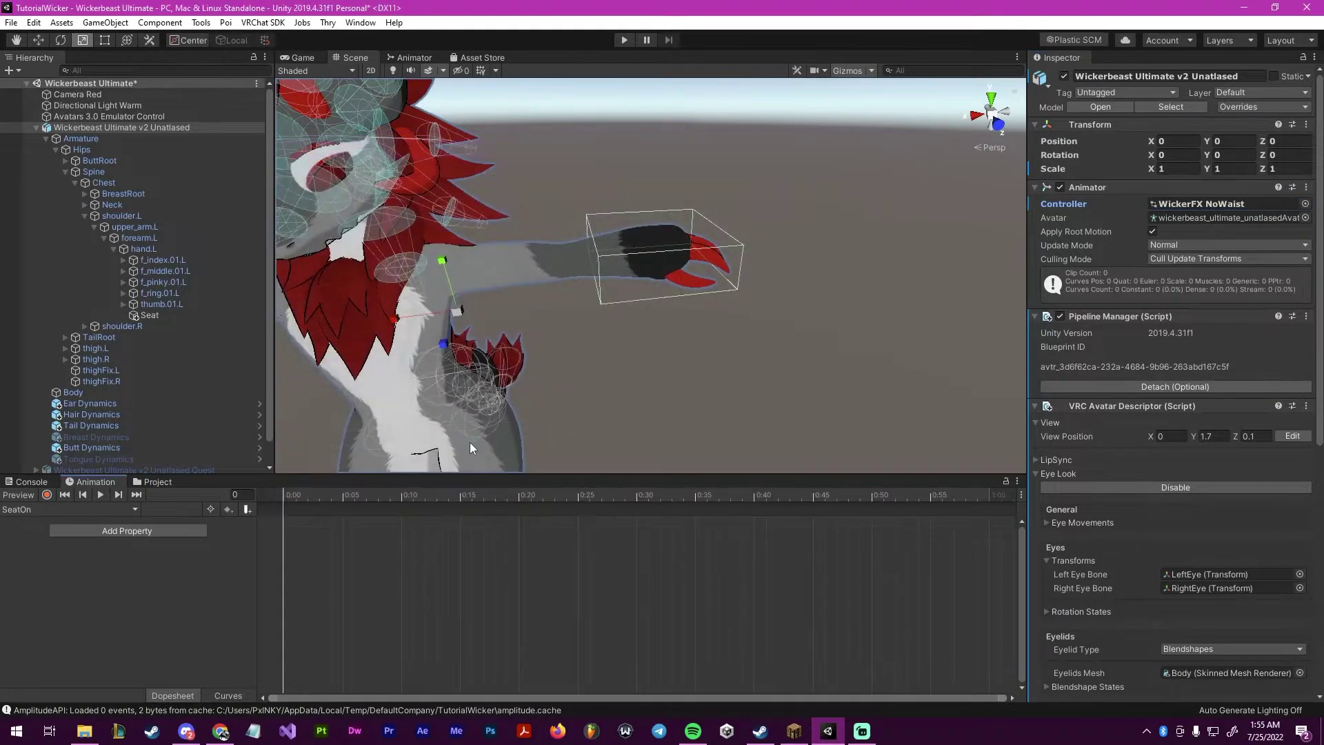
Record a keyframe in the SeatOn clip with the left hand's Seat object enabled.
left_click(47, 494)
left_click(150, 315)
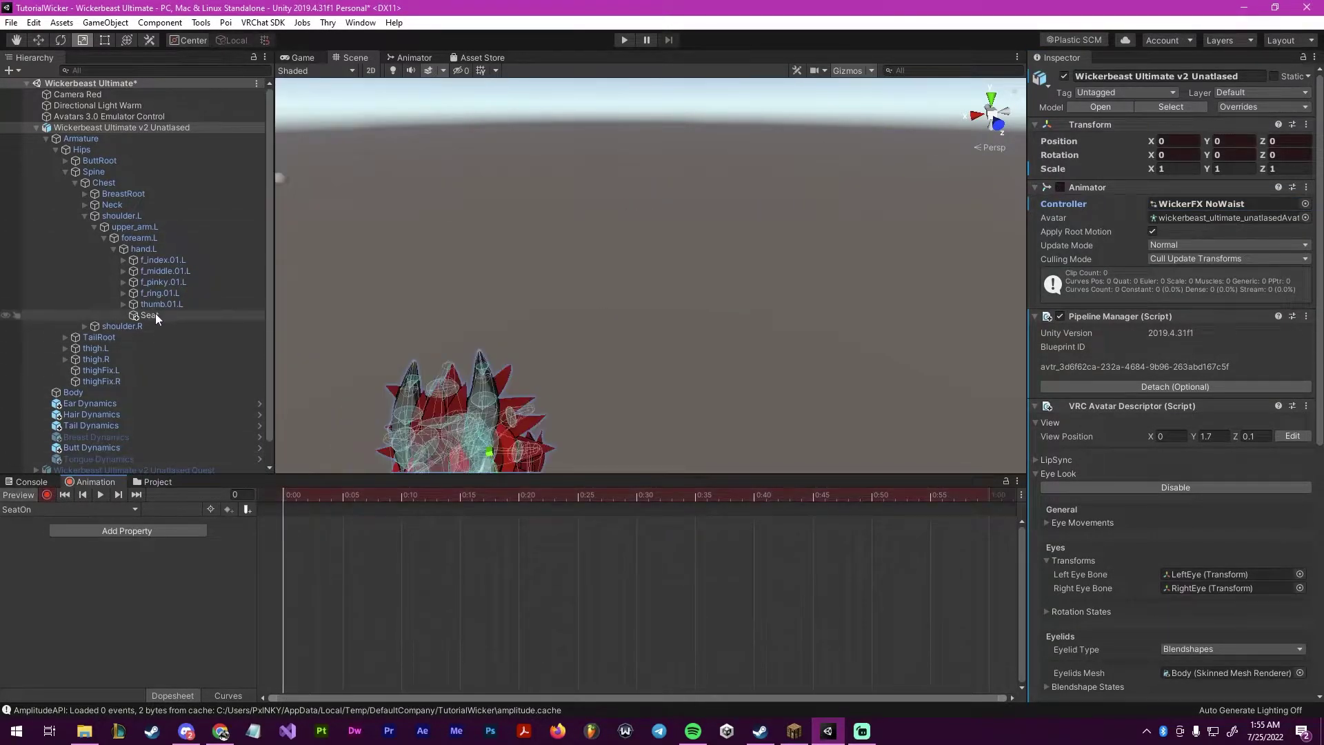
left_click(1064, 76)
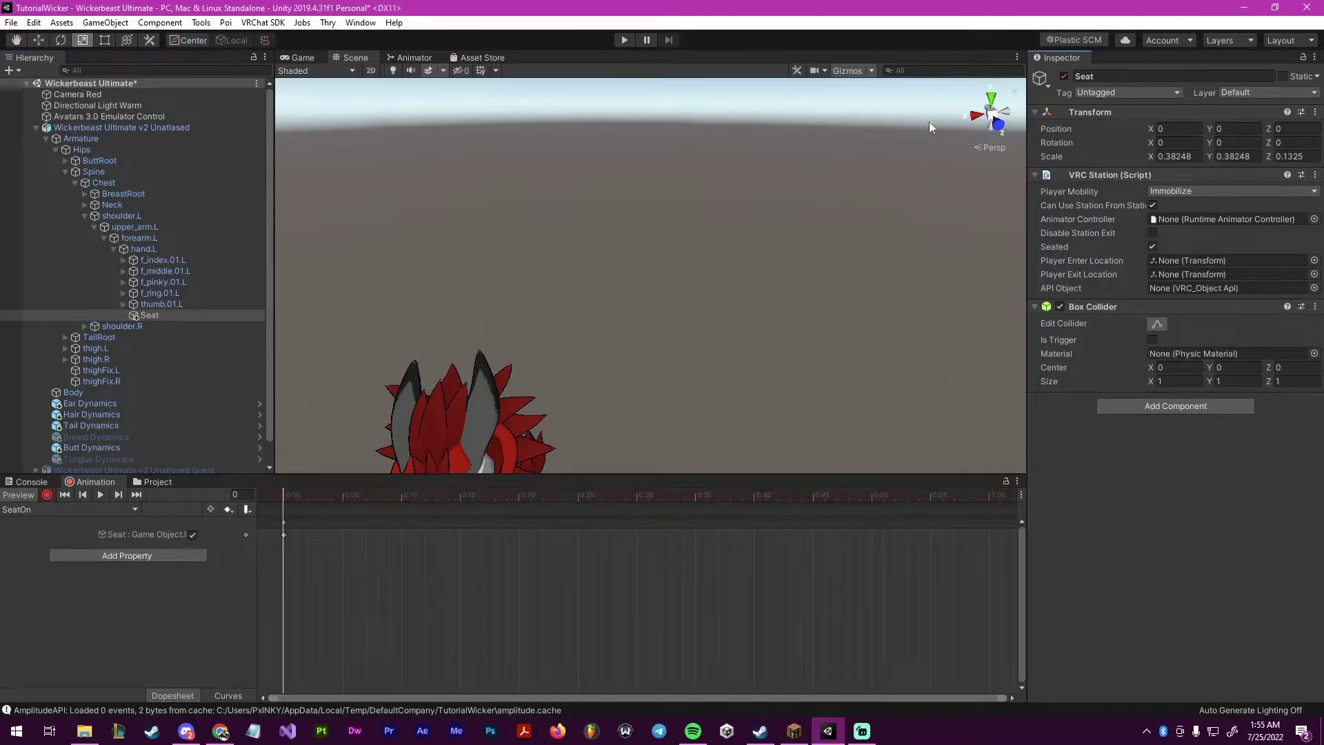
left_click(44, 494)
Create another animation clip named SeatOff in the Assets folder.
left_click(82, 511)
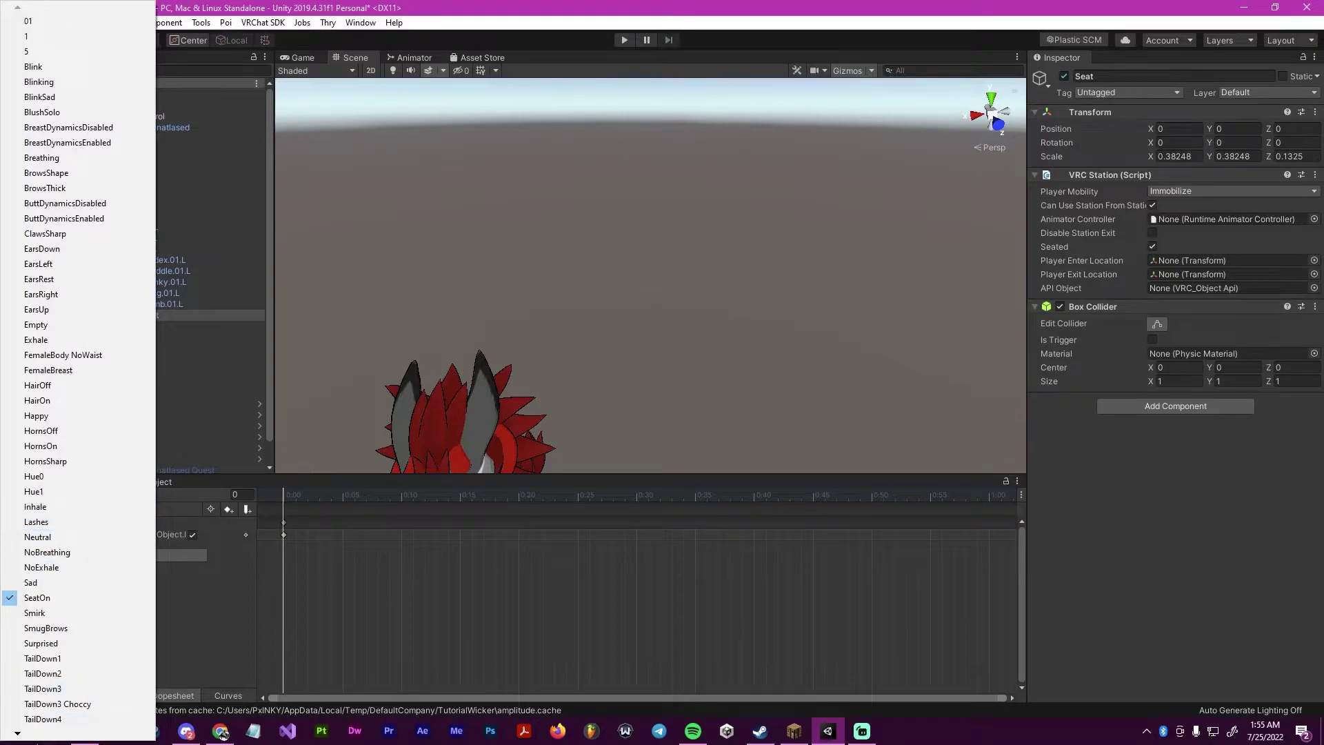
mouse_move(23, 736)
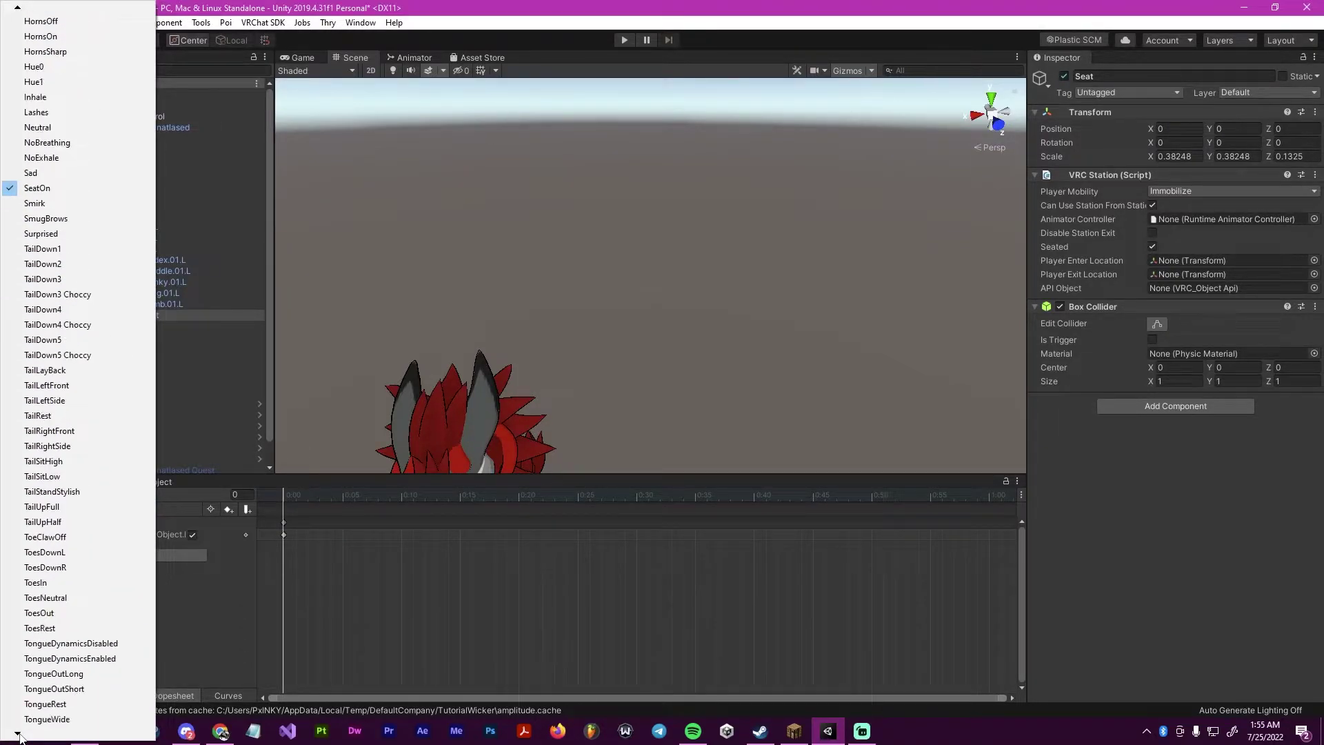
left_click(56, 708)
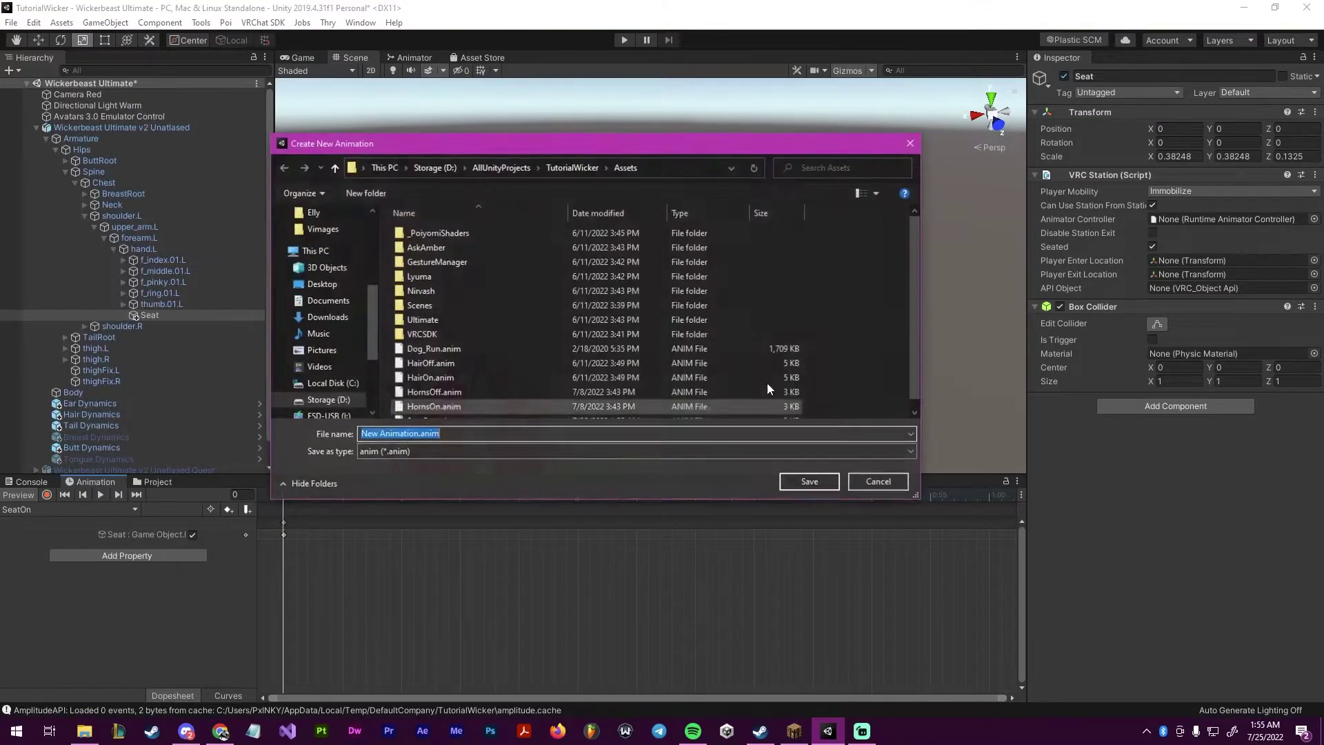
type("S")
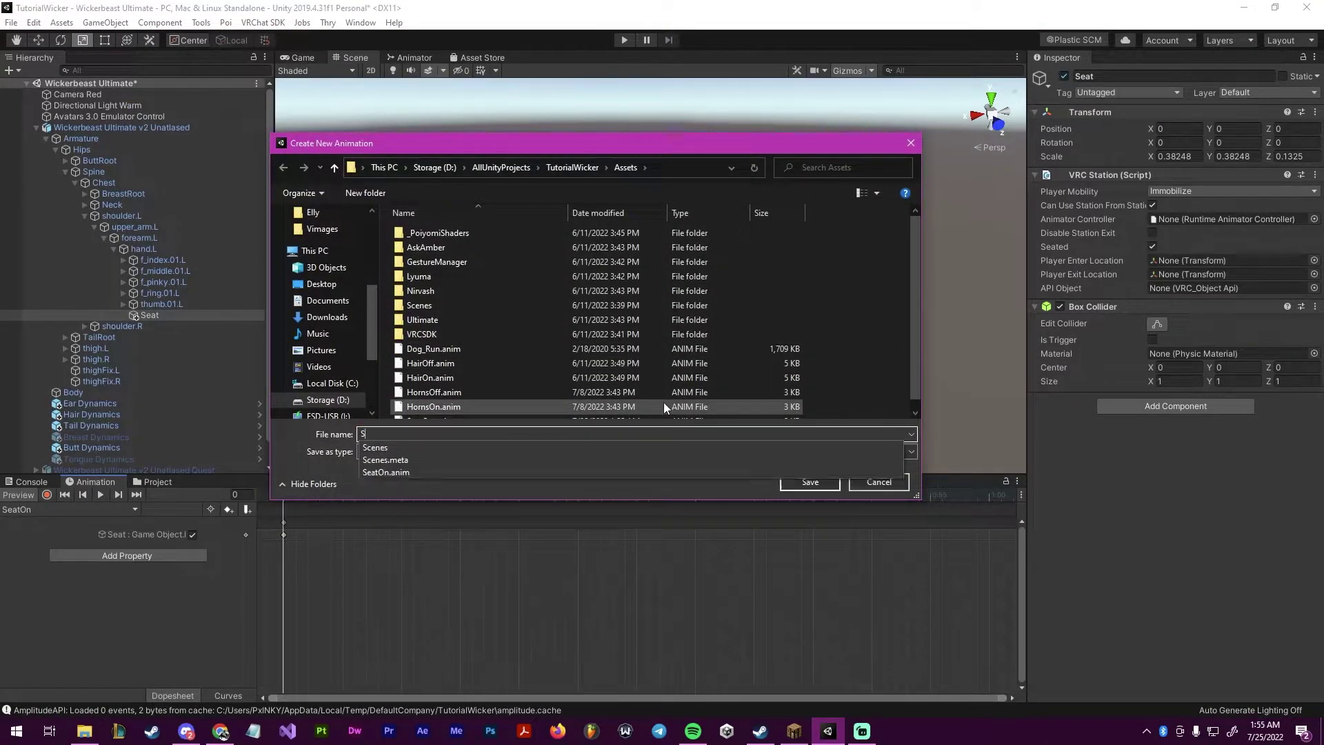
type("eatOff")
key("Return")
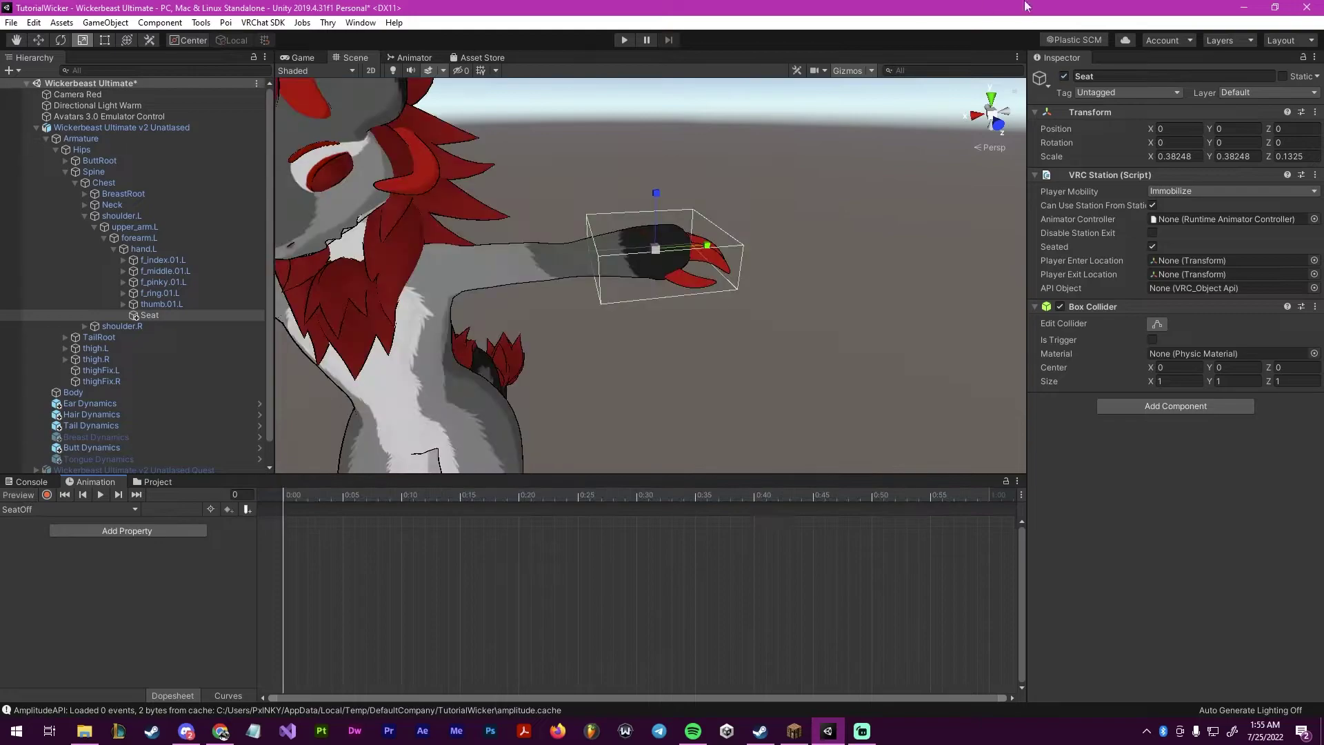
Record a keyframe in the SeatOff clip with the Seat object disabled.
left_click(46, 494)
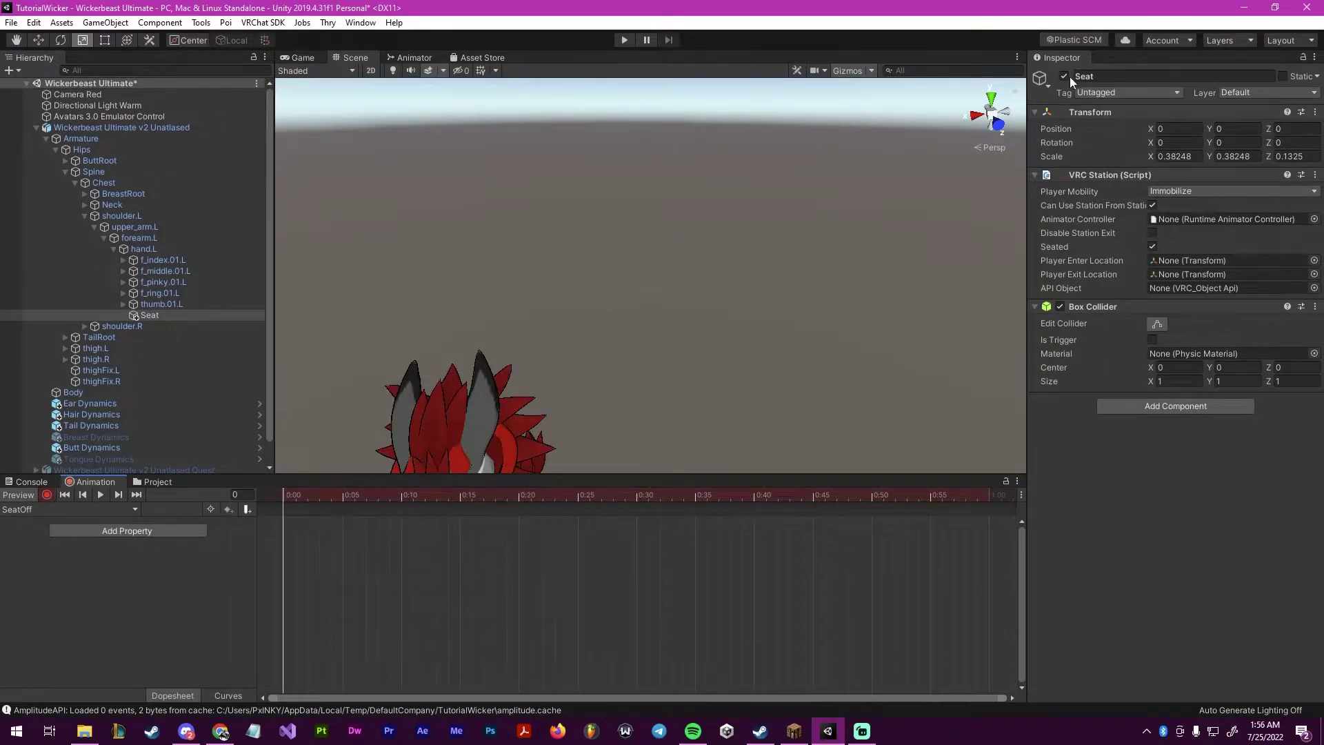
left_click(1064, 76)
left_click(46, 494)
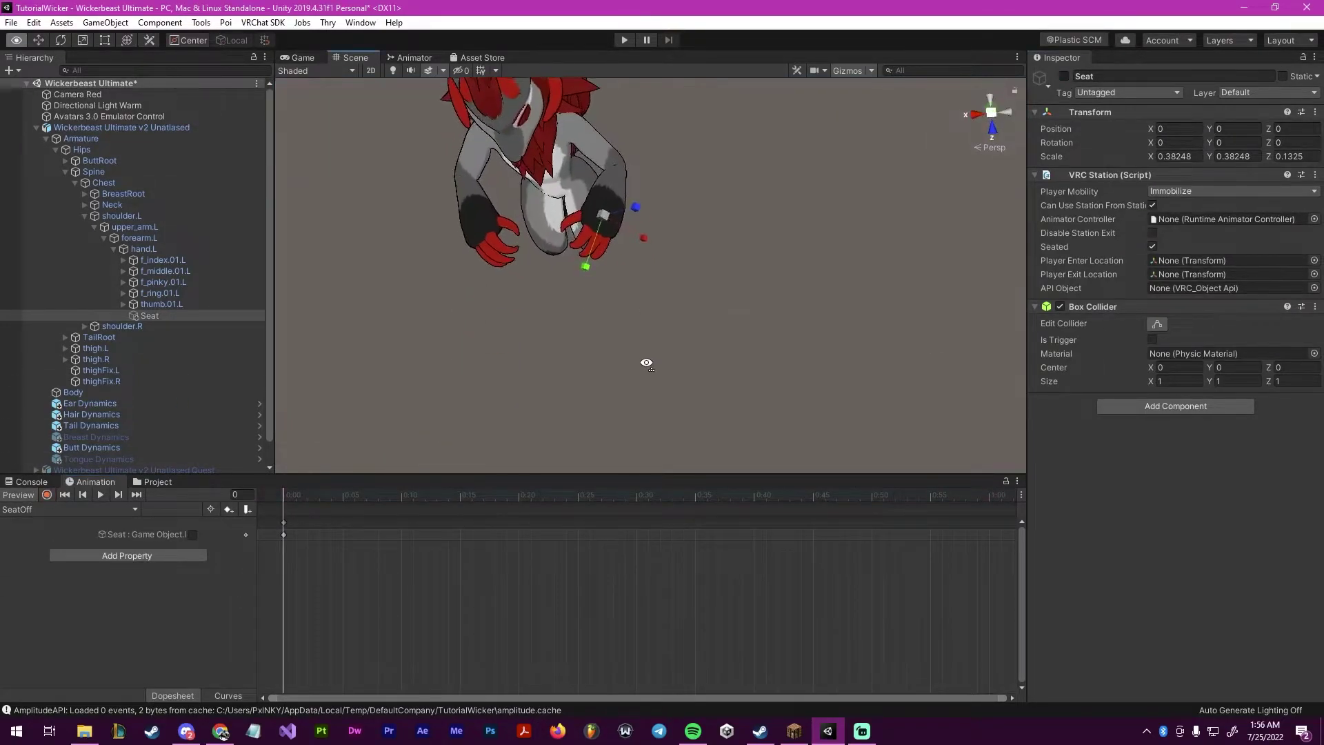
Inspect the SeatOn clip and its effect on the avatar in the scene, and switch to the Exhale clip.
left_click(100, 510)
left_click(27, 609)
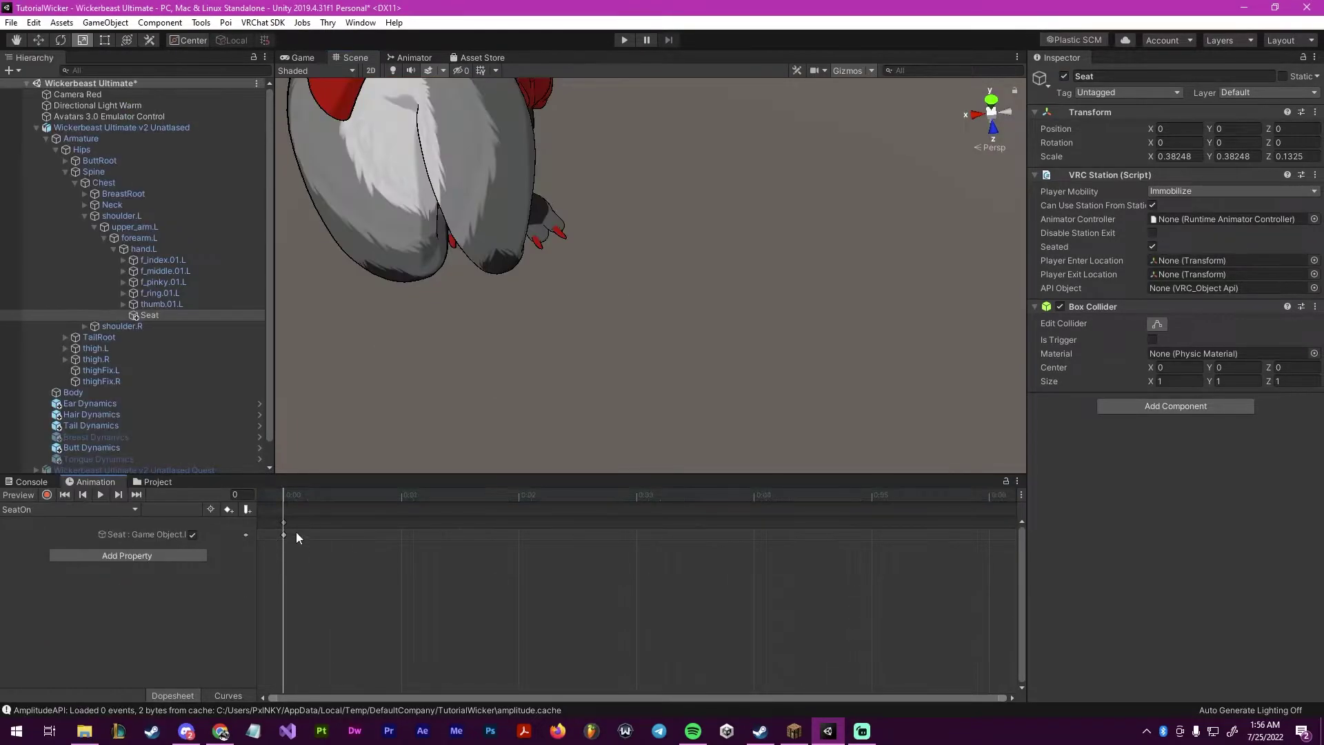
right_click_drag(673, 296, 714, 148)
key("s")
left_click(110, 510)
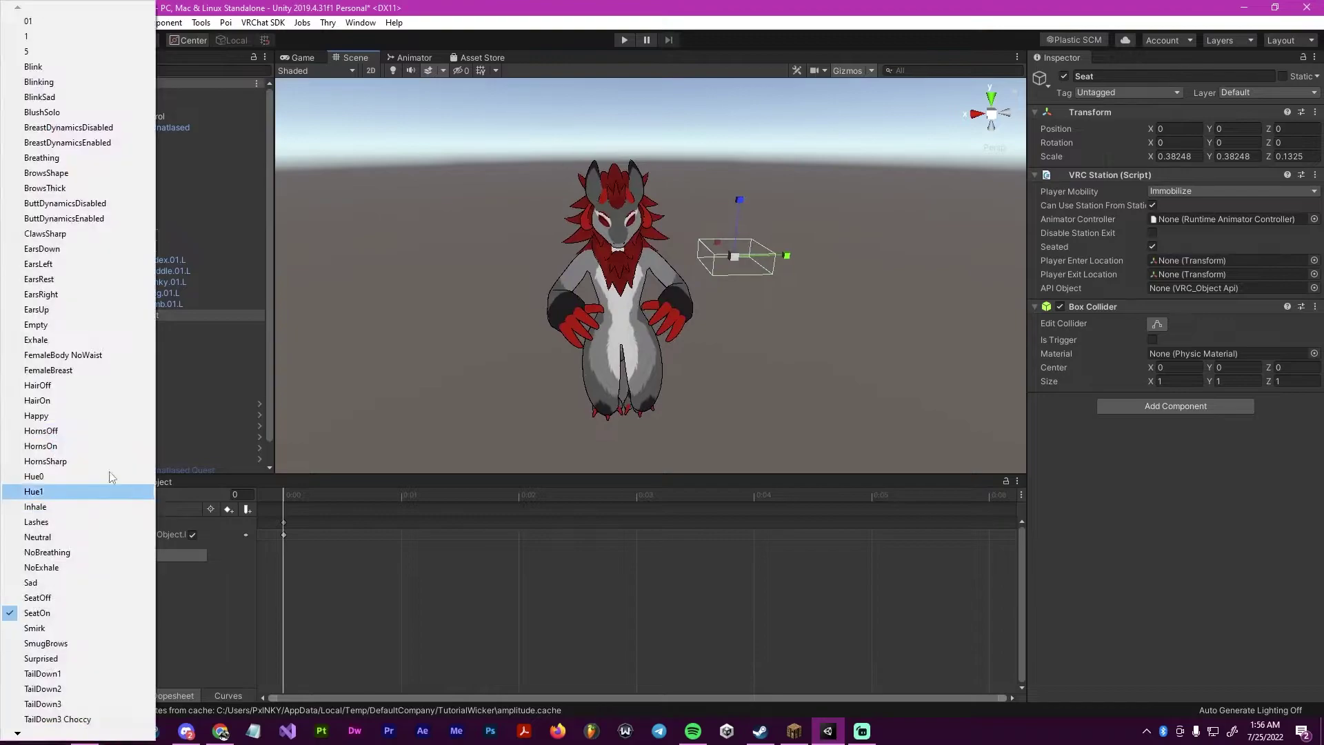
left_click(97, 339)
left_click(754, 379)
right_click_drag(754, 379, 774, 324)
key("w")
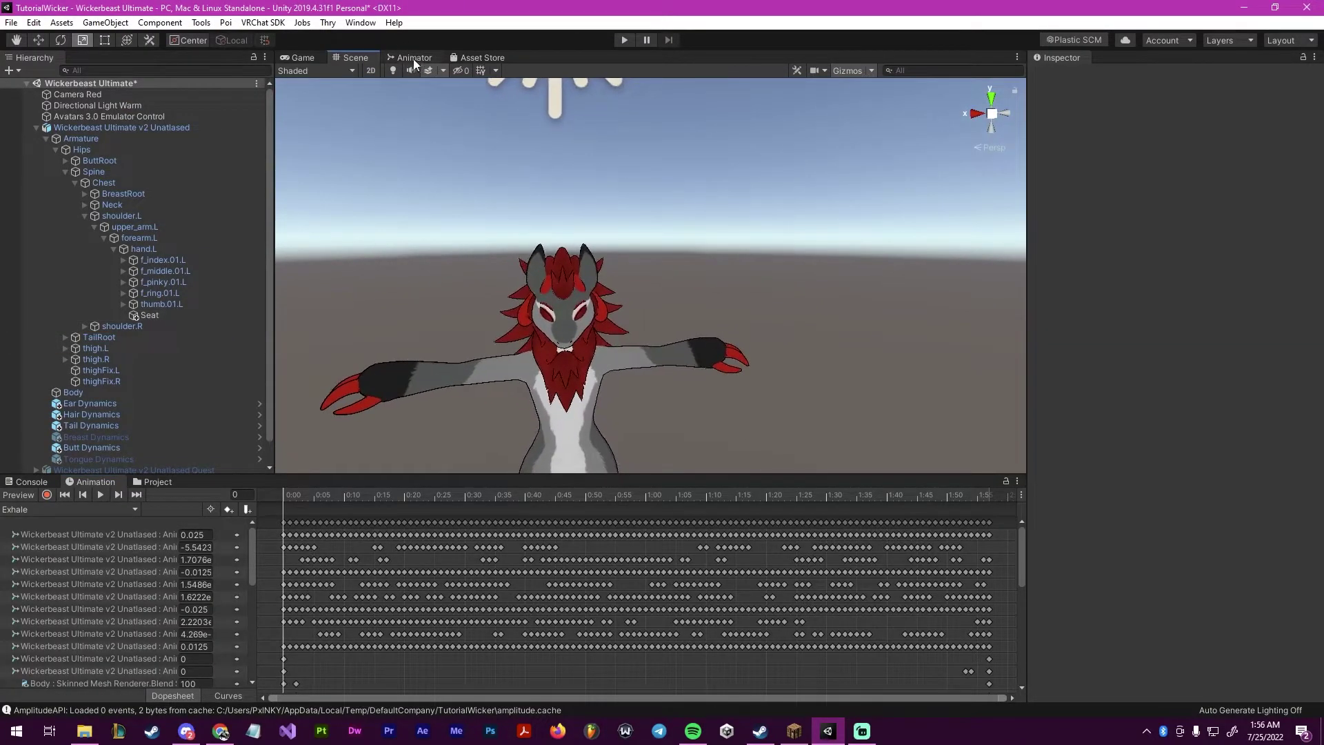
Add a new layer to the WickerFX NoWaist animator controller and raise its weight to the maximum.
left_click(413, 59)
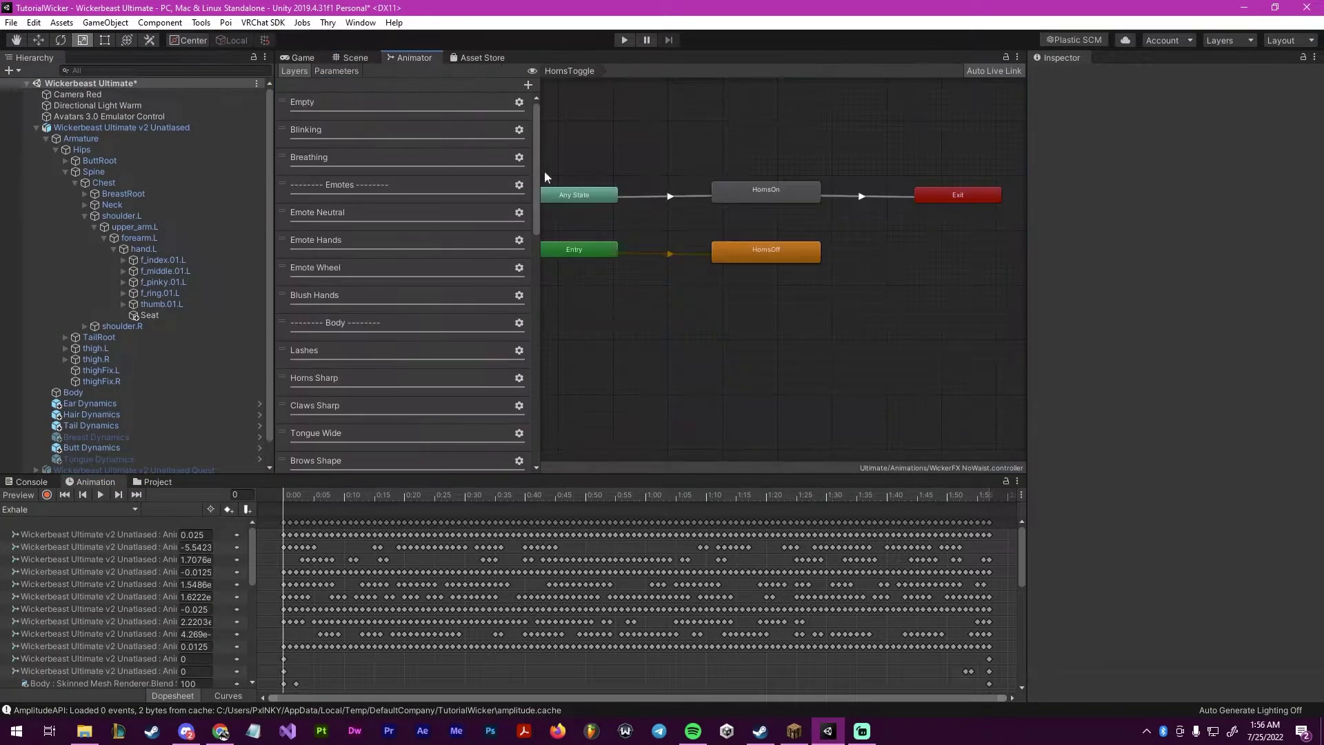
left_click(529, 86)
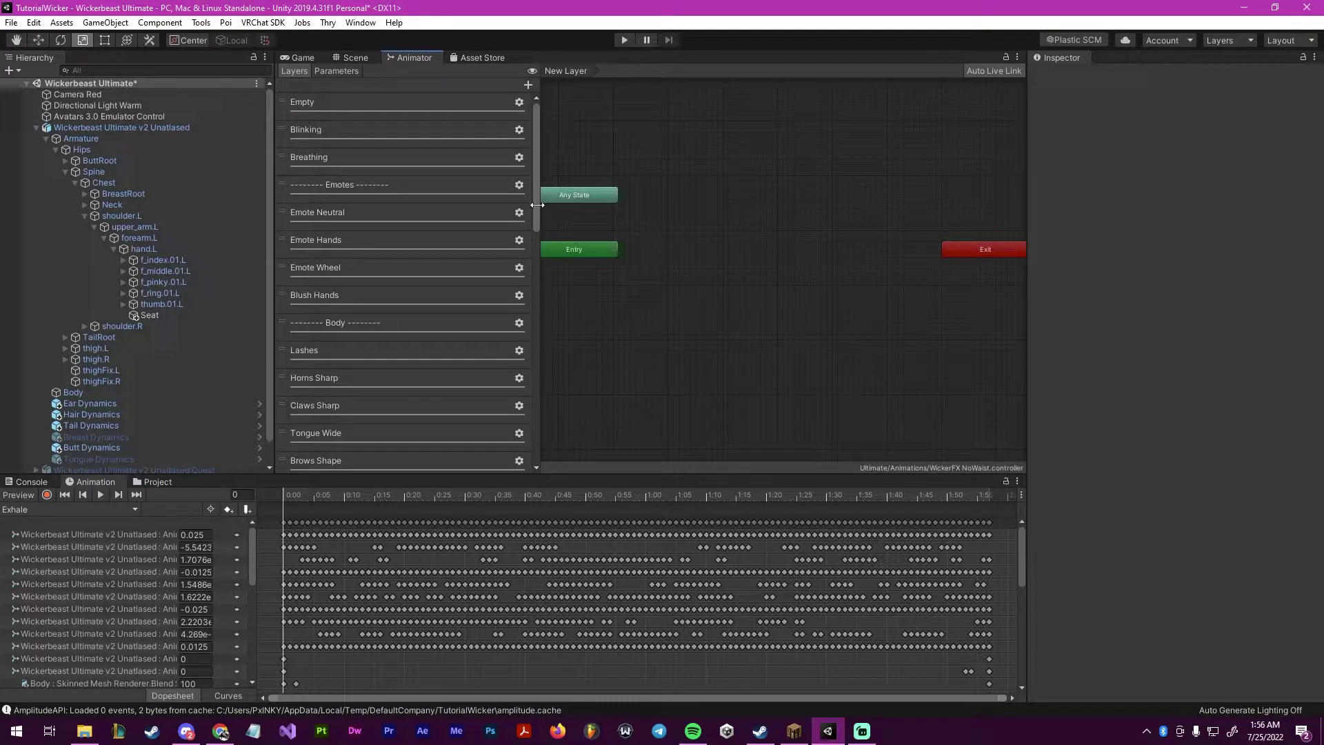
left_click_drag(534, 192, 515, 486)
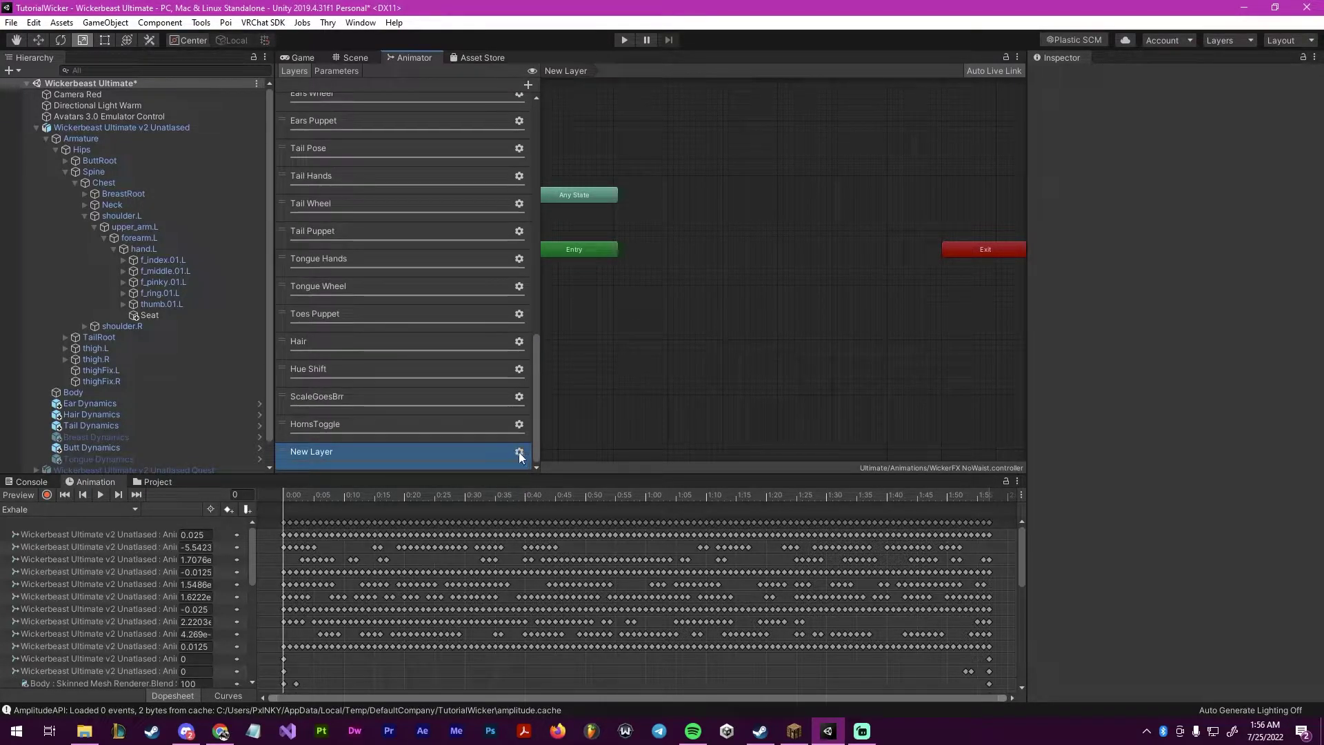
left_click(518, 452)
left_click_drag(611, 453, 760, 462)
left_click(577, 275)
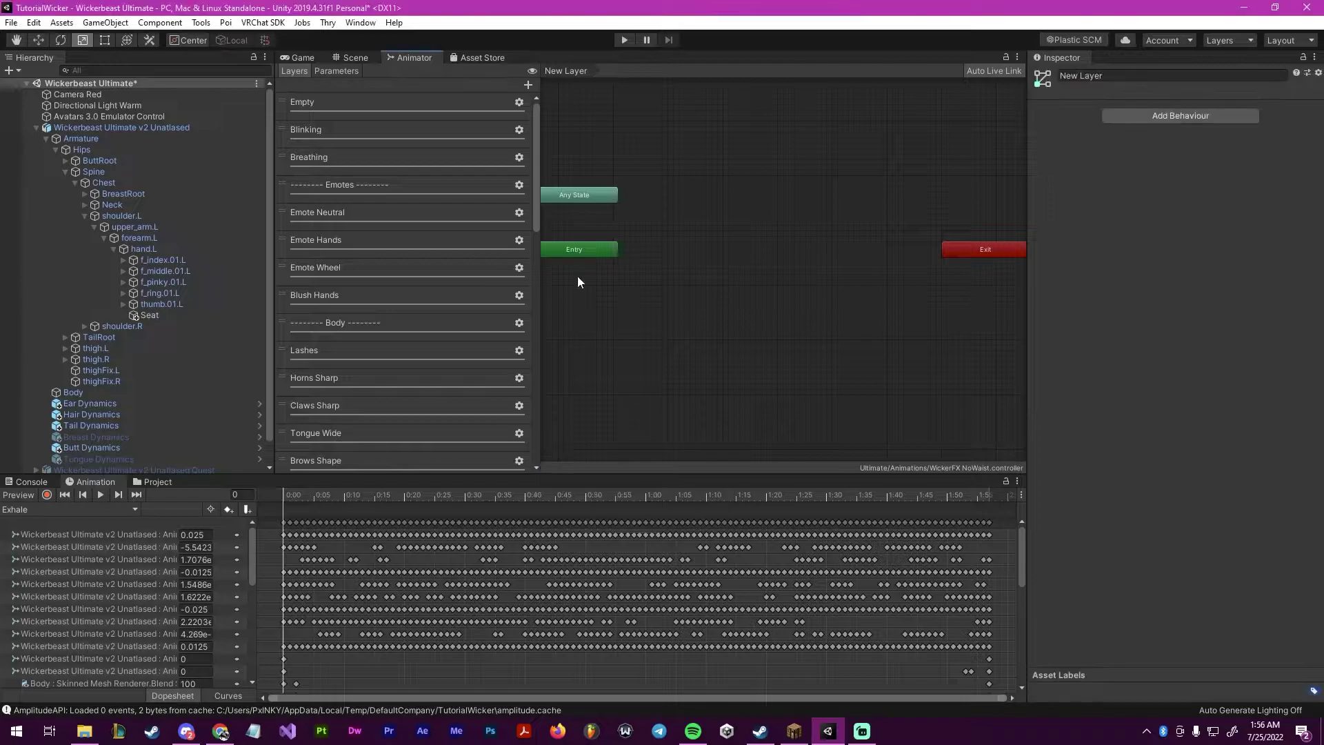
Rename the new animator layer as SeatToggle.
left_click_drag(535, 186, 529, 453)
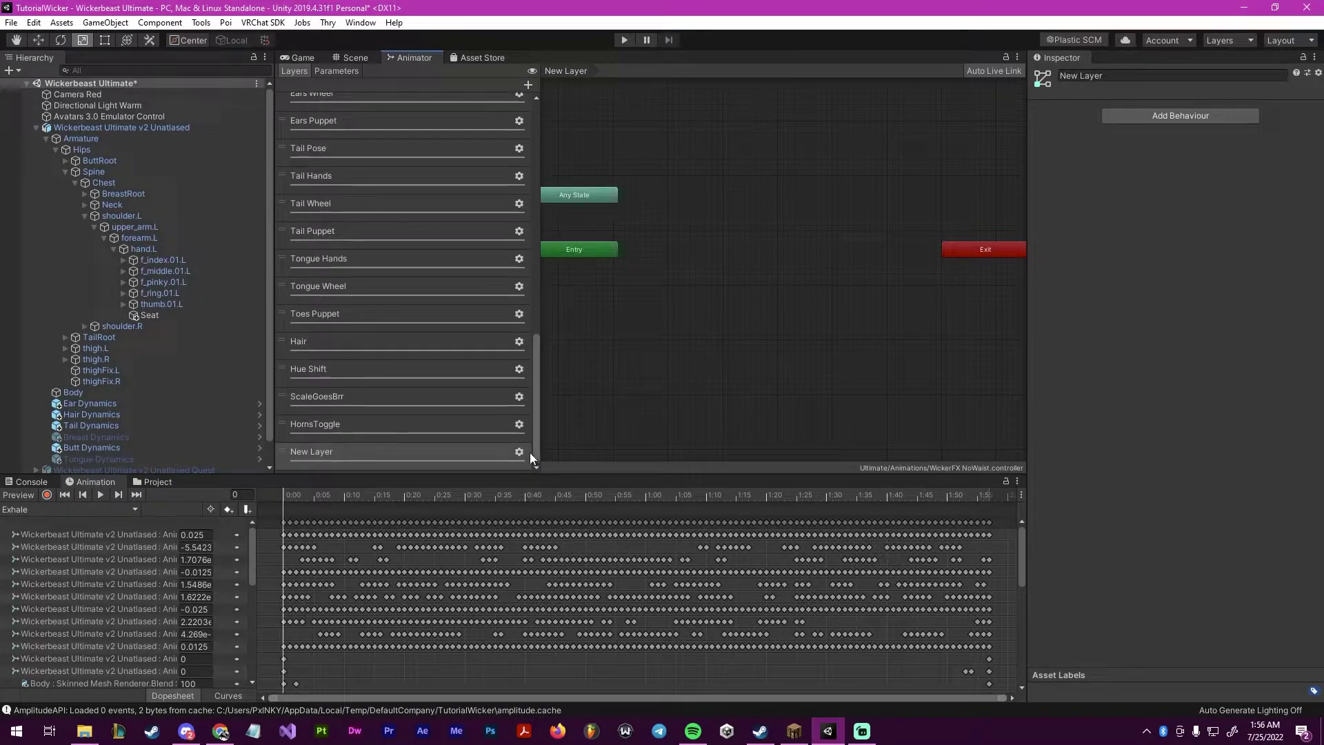
double_click(473, 457)
type("S")
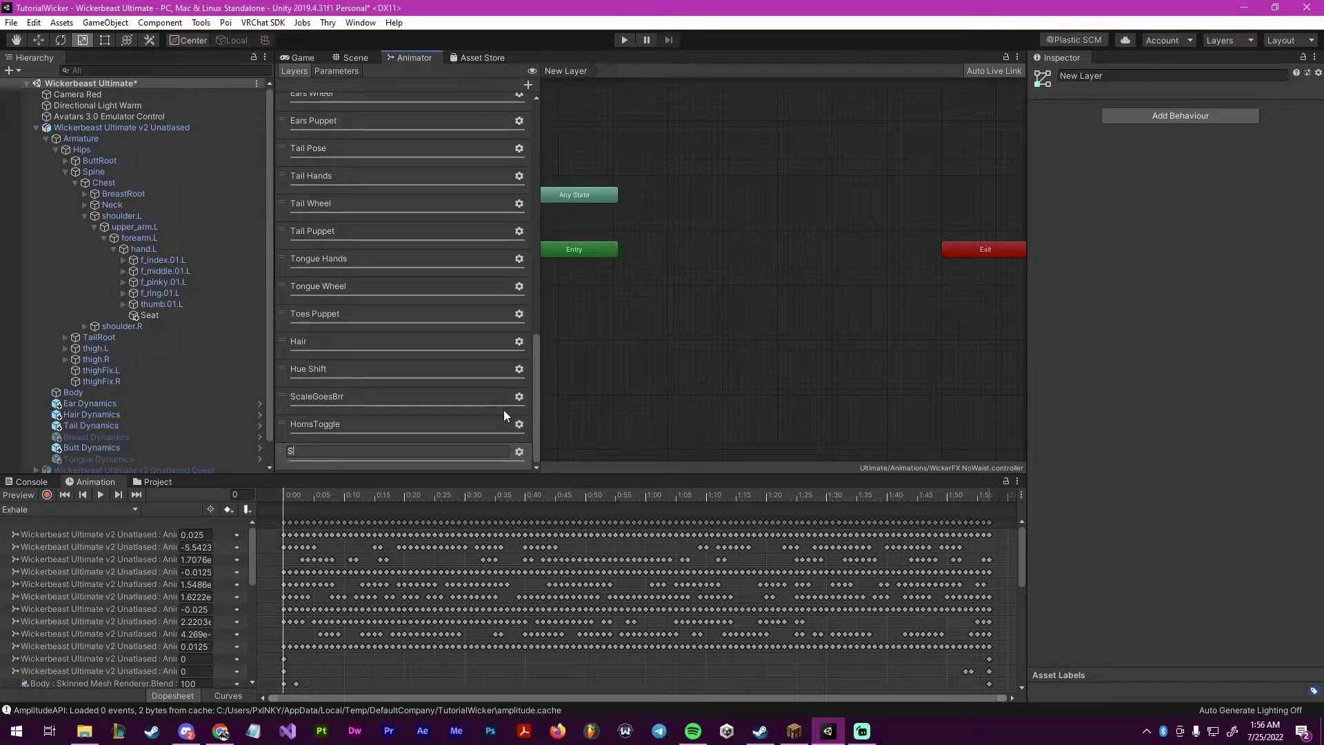
type("eatToggle")
key("Return")
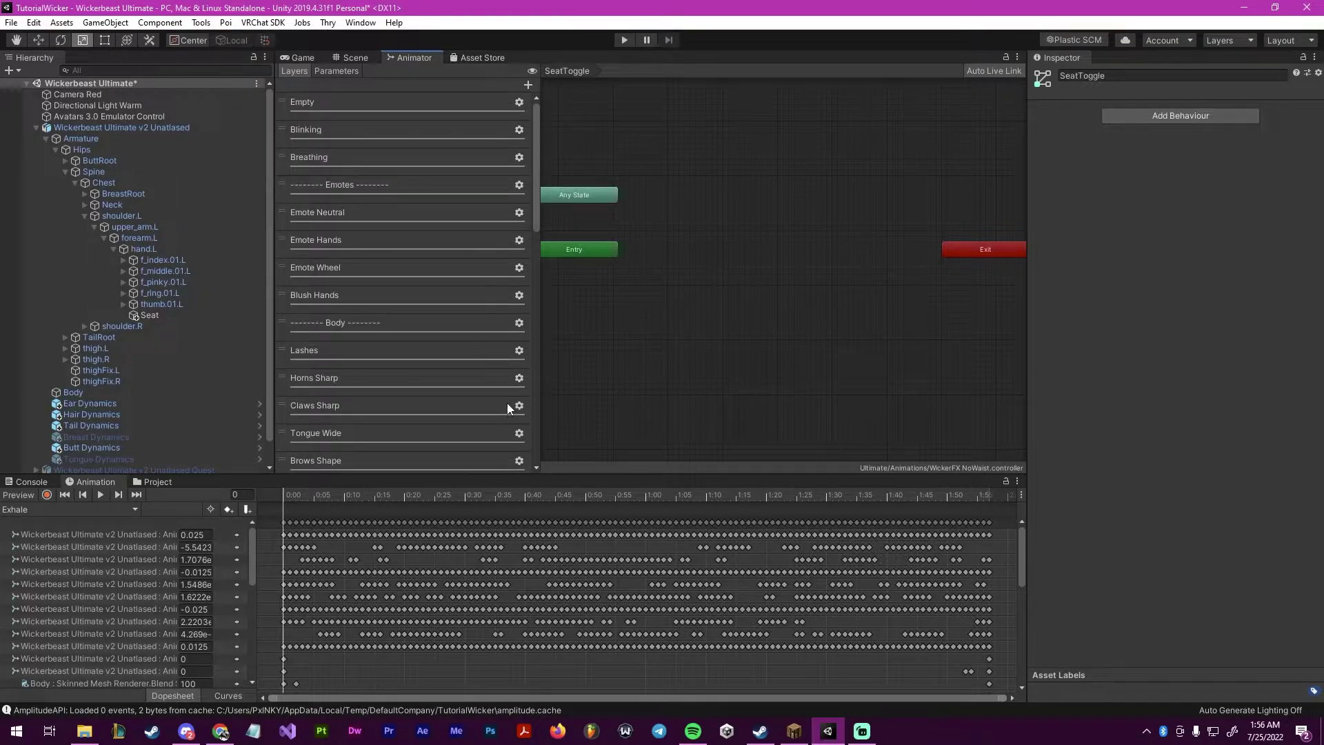
Add a Bool parameter named Seat to the animator controller.
left_click(334, 71)
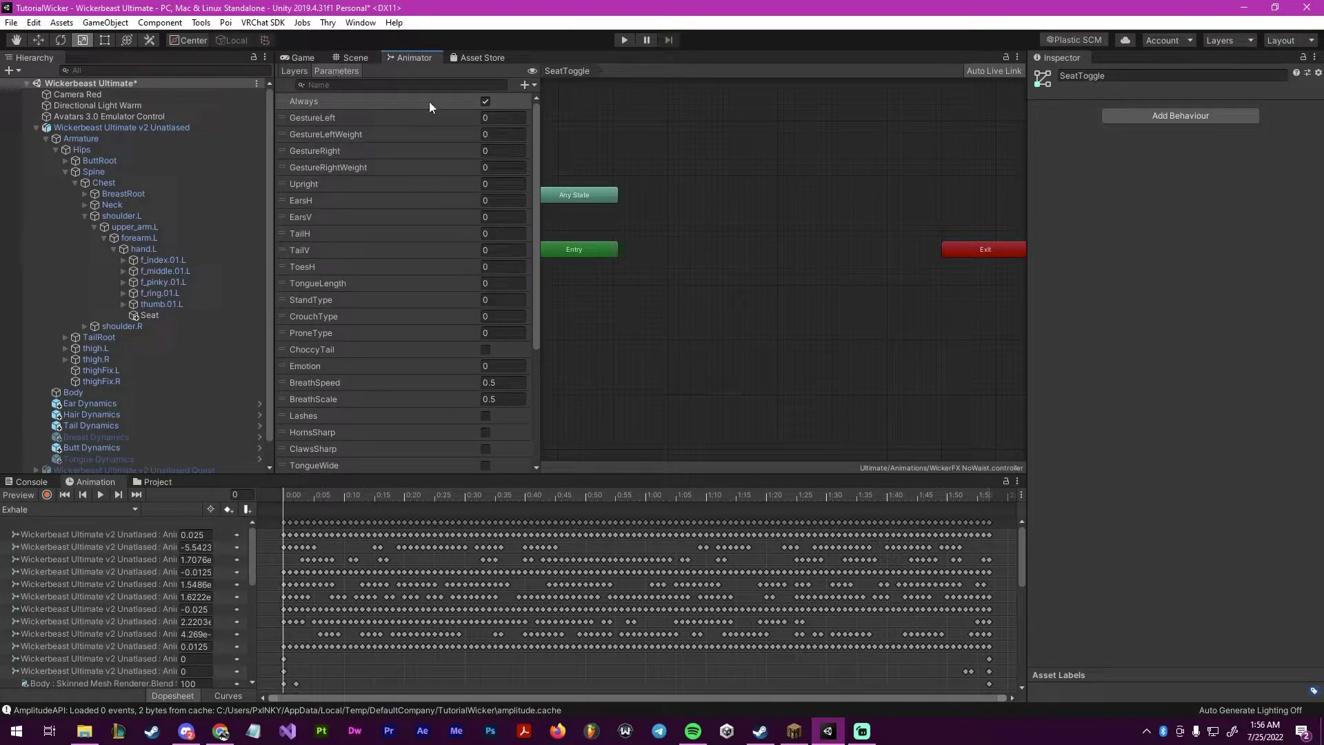
left_click(524, 84)
left_click(542, 130)
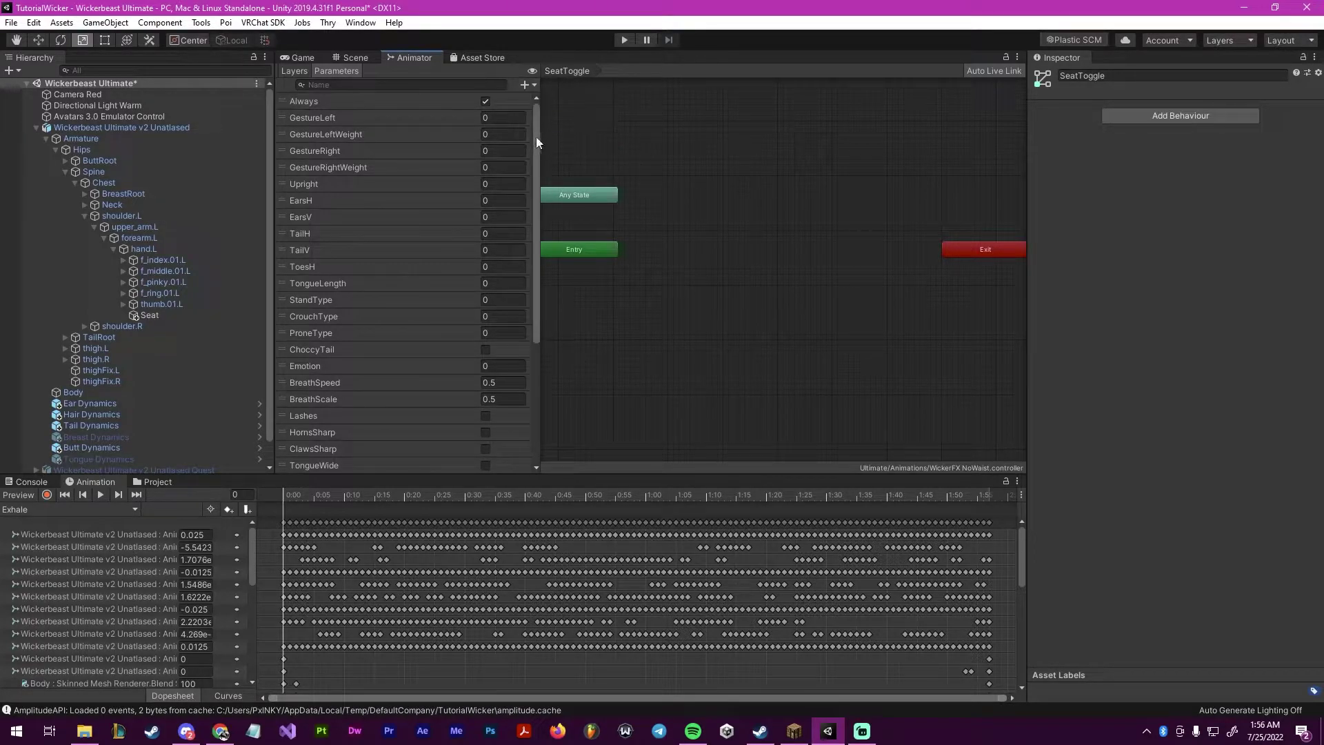
left_click(337, 447)
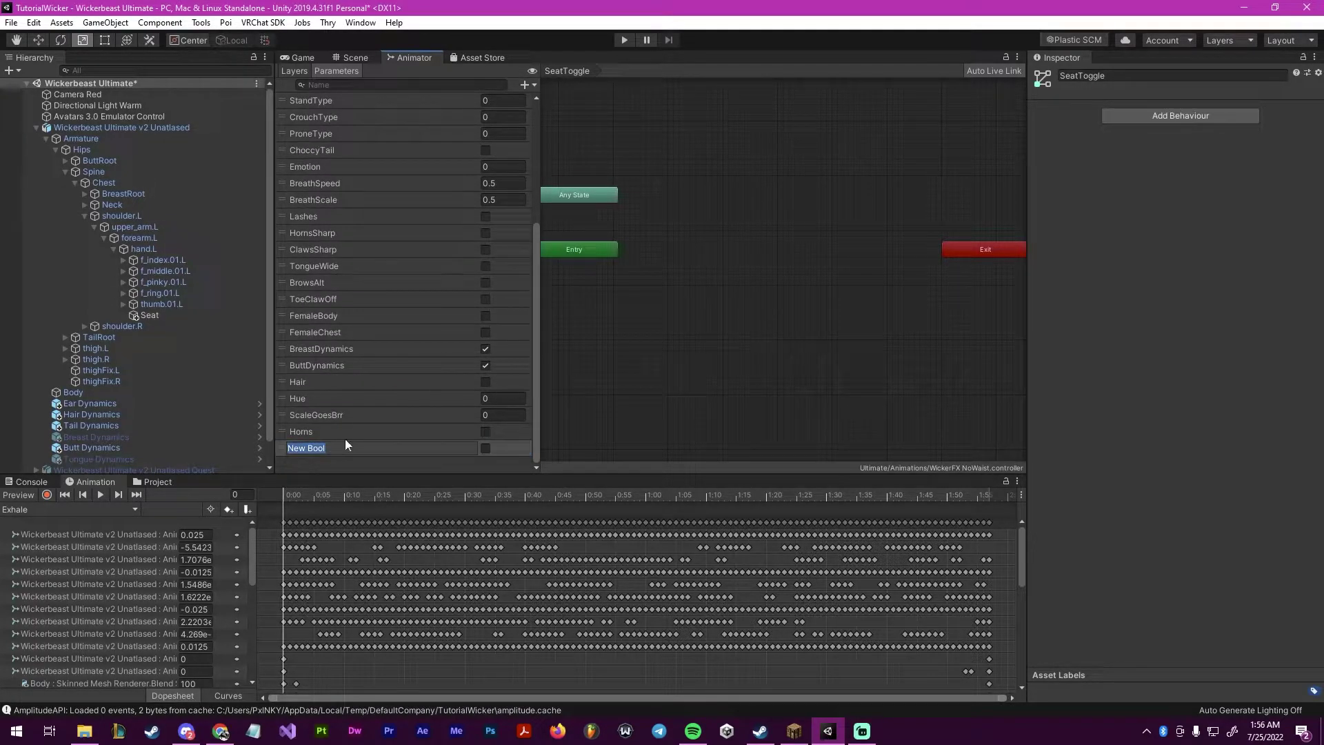
type("Seat")
key("Return")
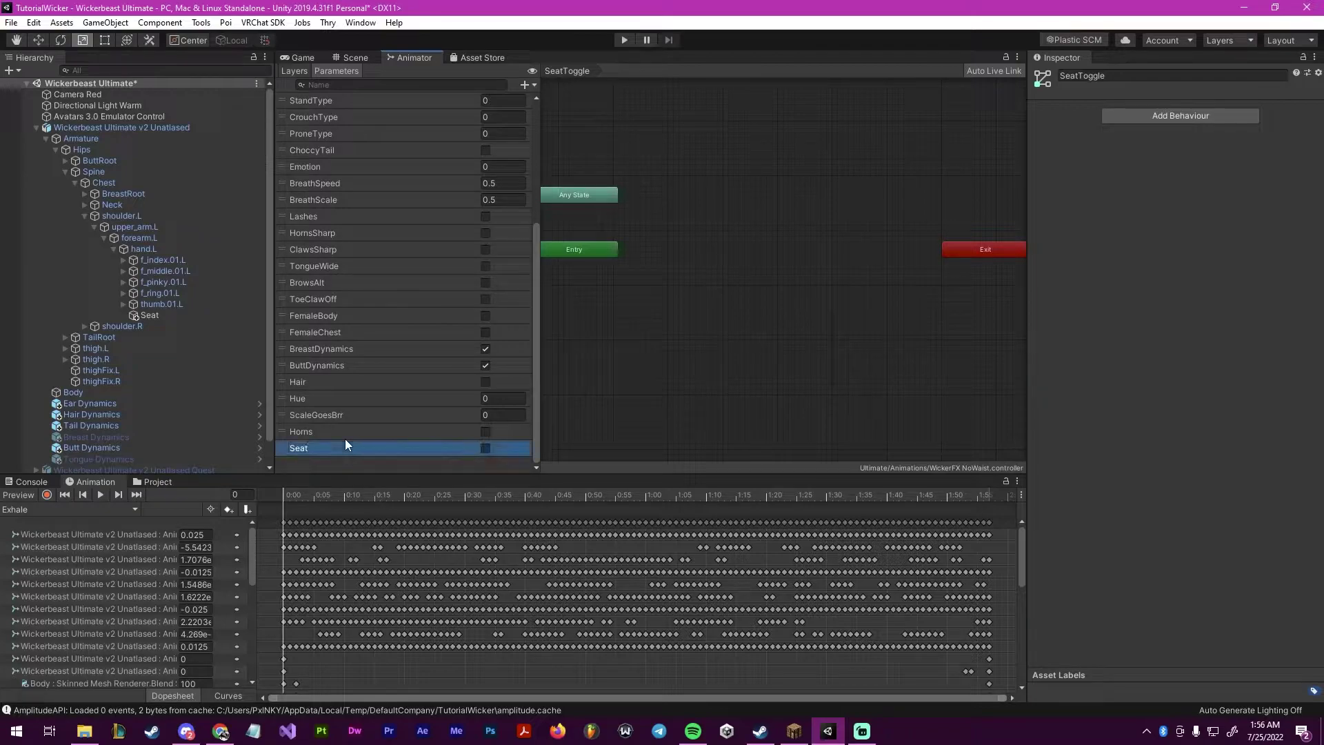
Place the SeatOff clip as the default state in the SeatToggle layer, and add the SeatOn clip as a second state above it.
left_click(294, 70)
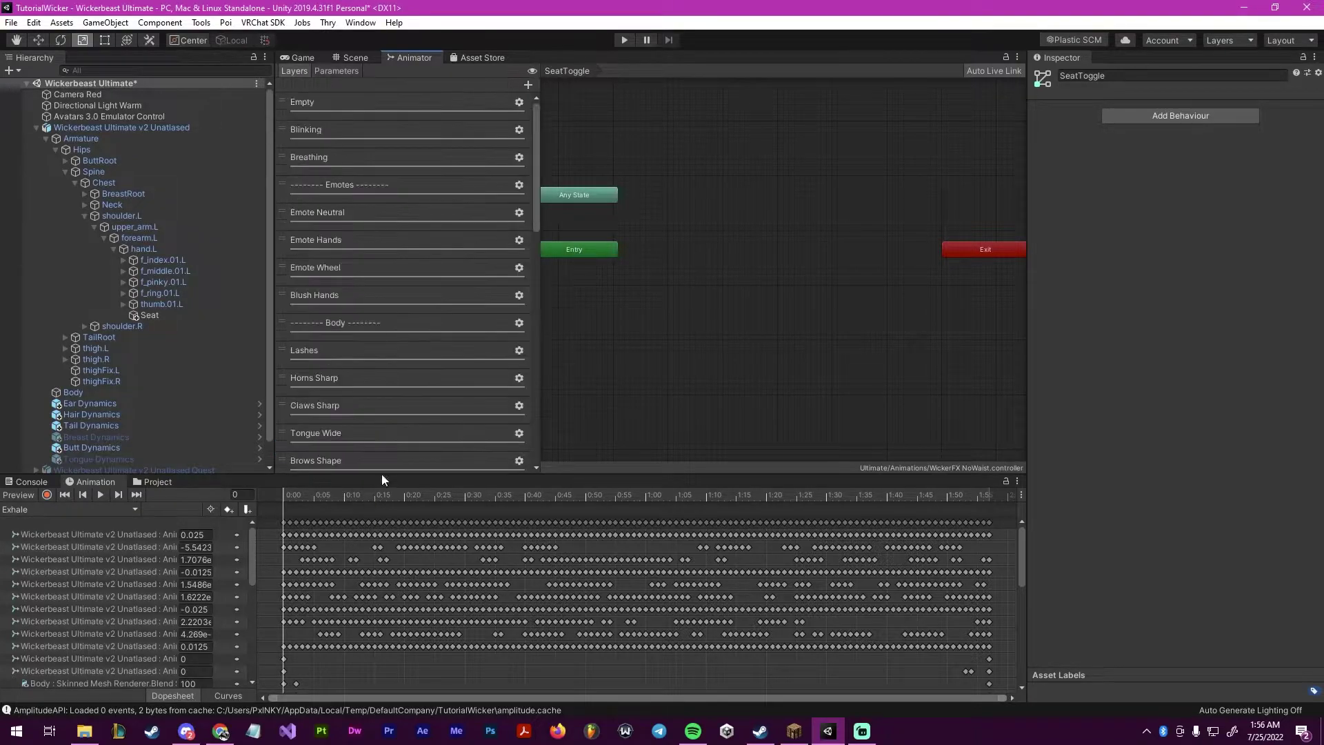
scroll(364, 373, "down", 6)
scroll(383, 389, "down", 5)
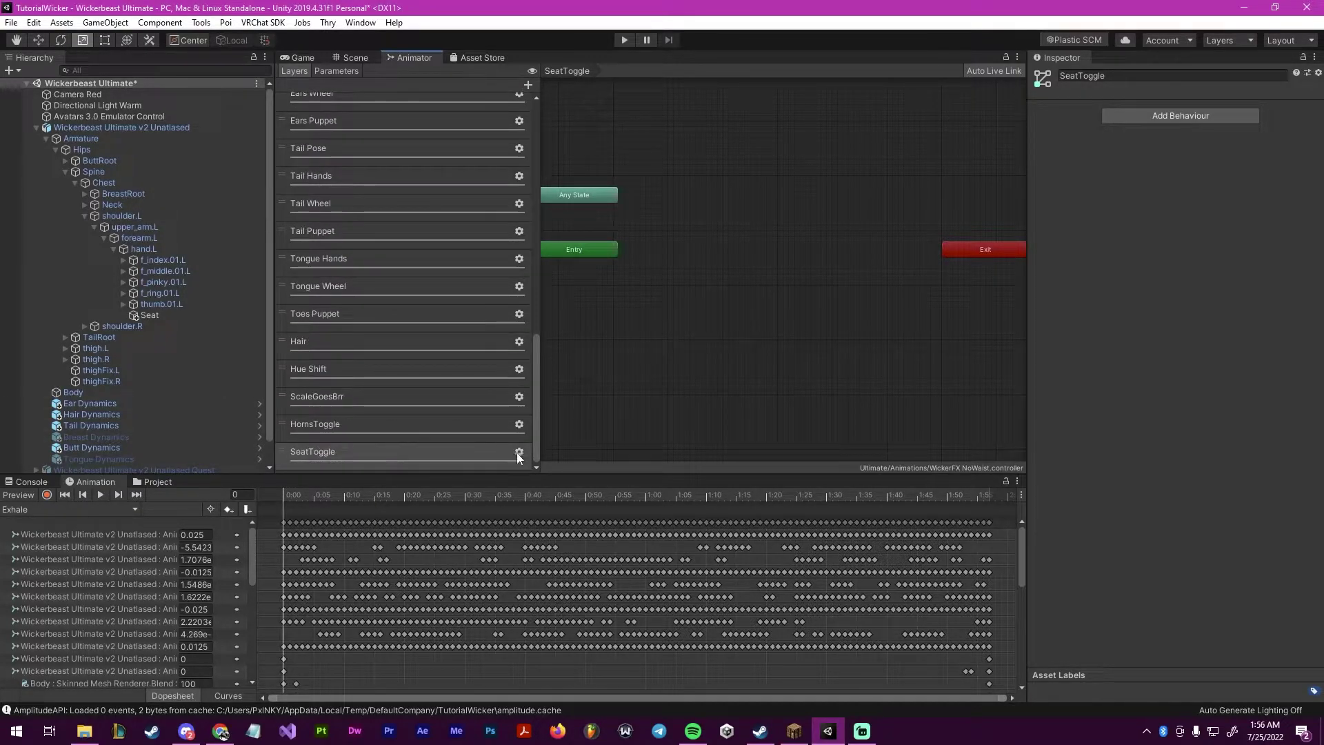
left_click(495, 448)
left_click(158, 482)
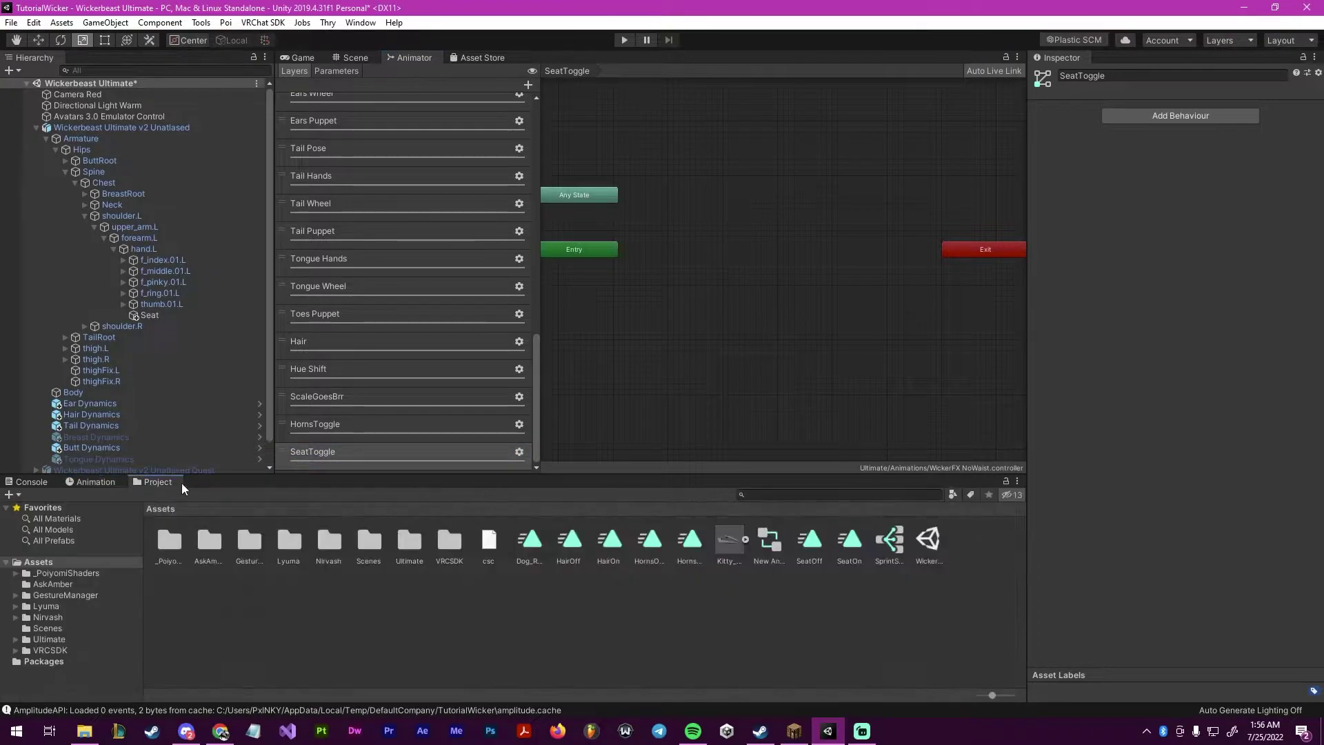
left_click(777, 645)
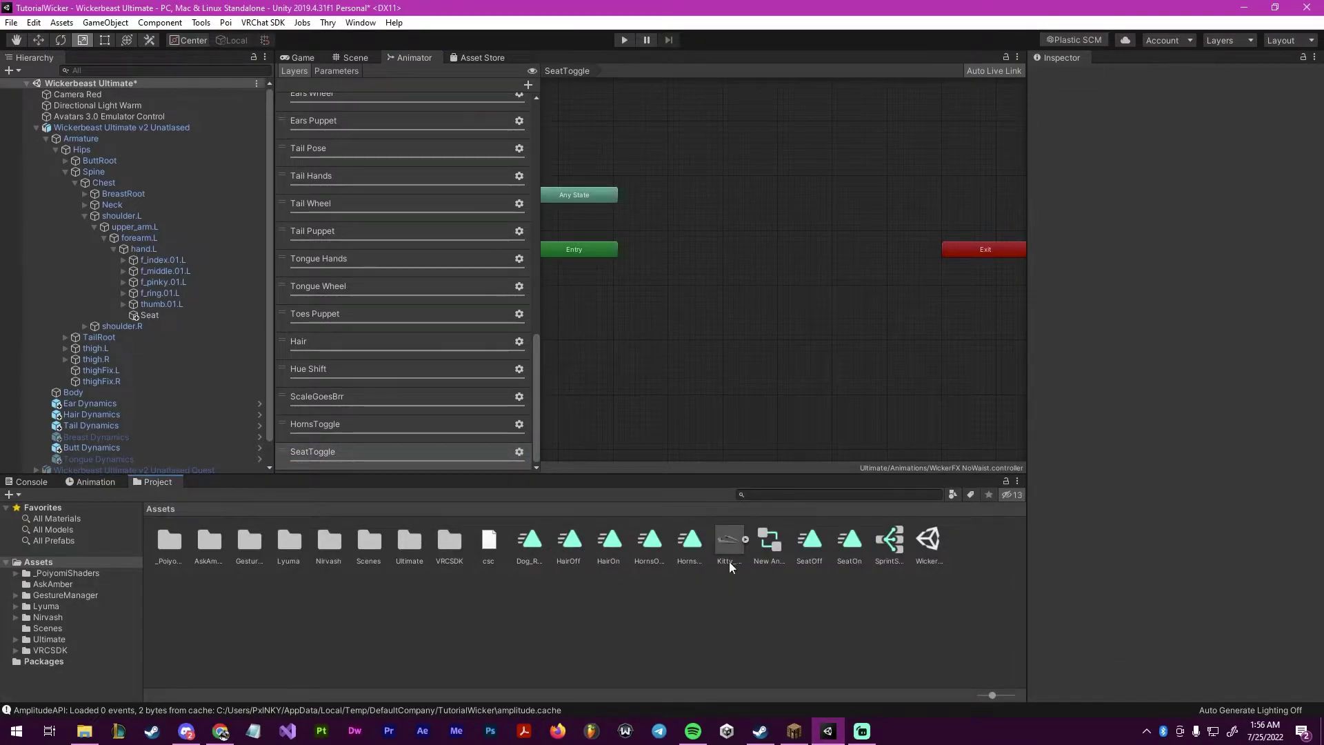
left_click(858, 556)
left_click_drag(840, 560, 761, 265)
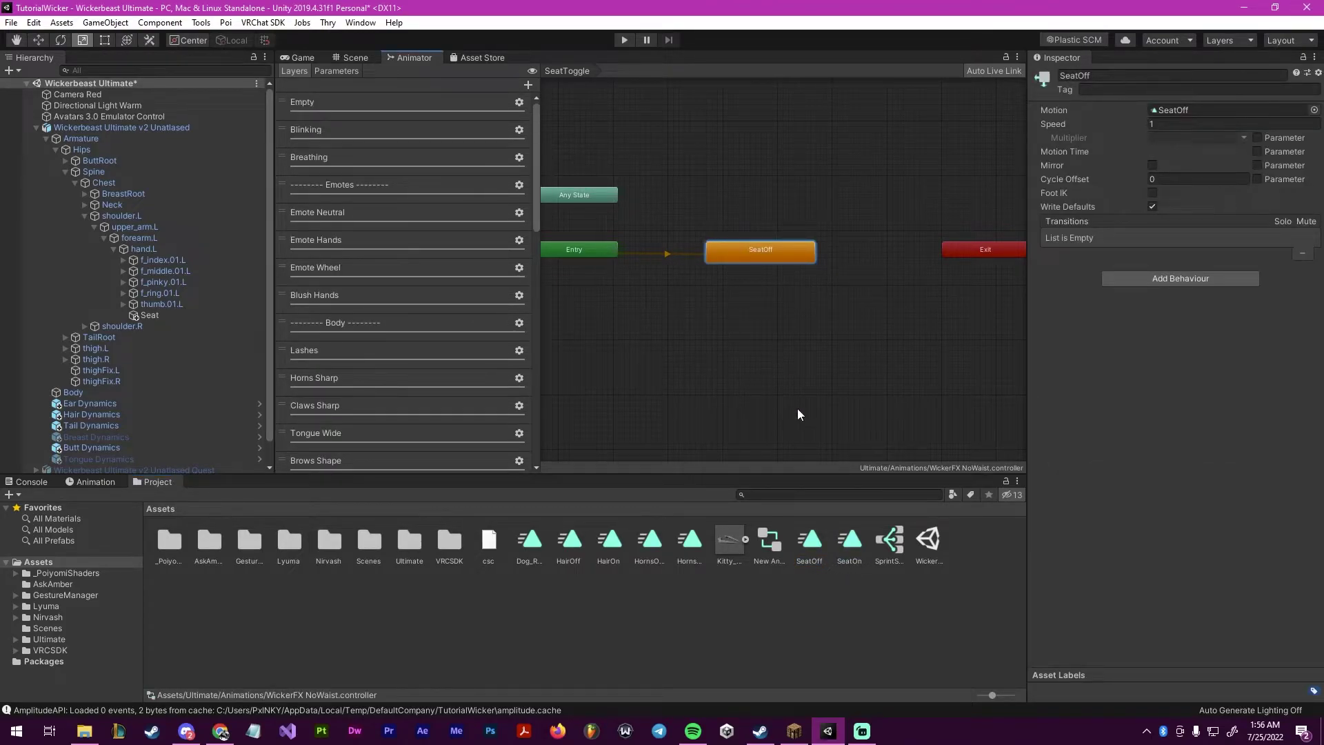
left_click_drag(848, 539, 742, 199)
Create transitions from Any State to SeatOn and from SeatOn to Exit, and line up the Exit node with SeatOn.
left_click(579, 194)
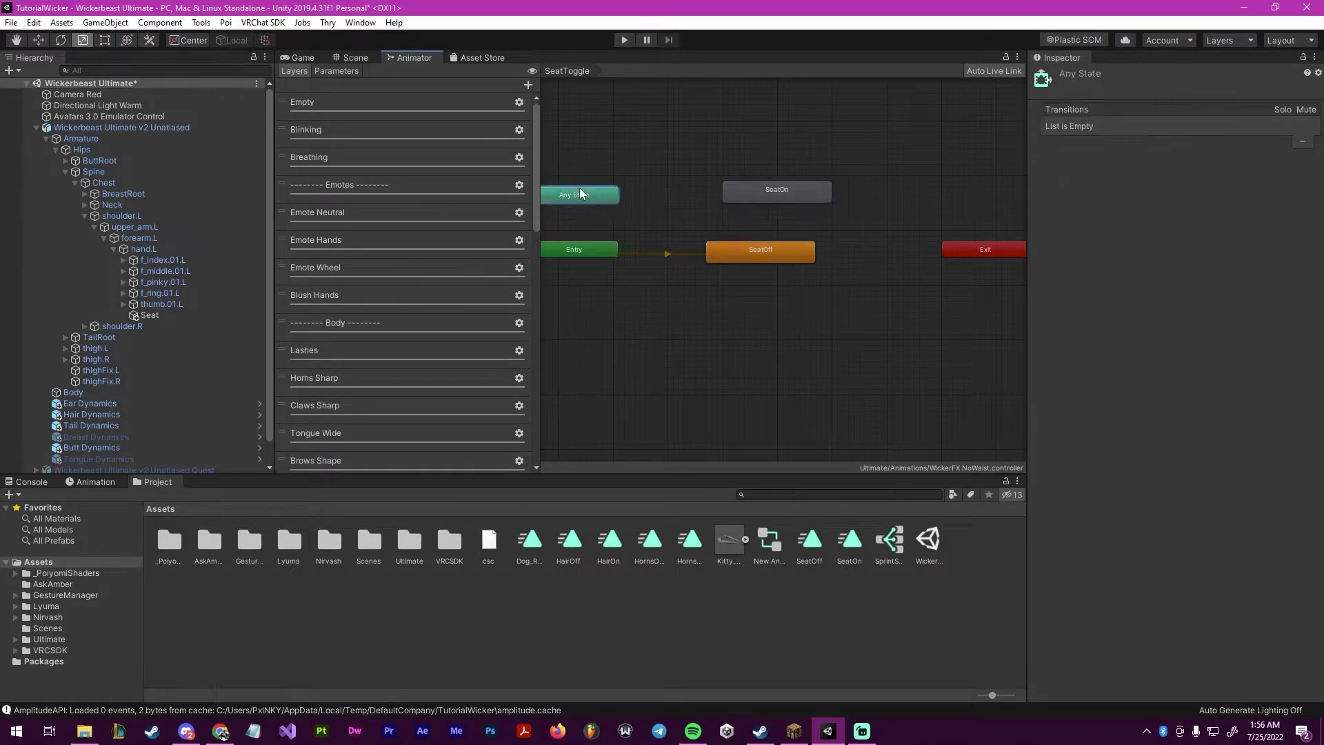
right_click(579, 194)
left_click(607, 201)
left_click(757, 185)
right_click(757, 185)
left_click(800, 196)
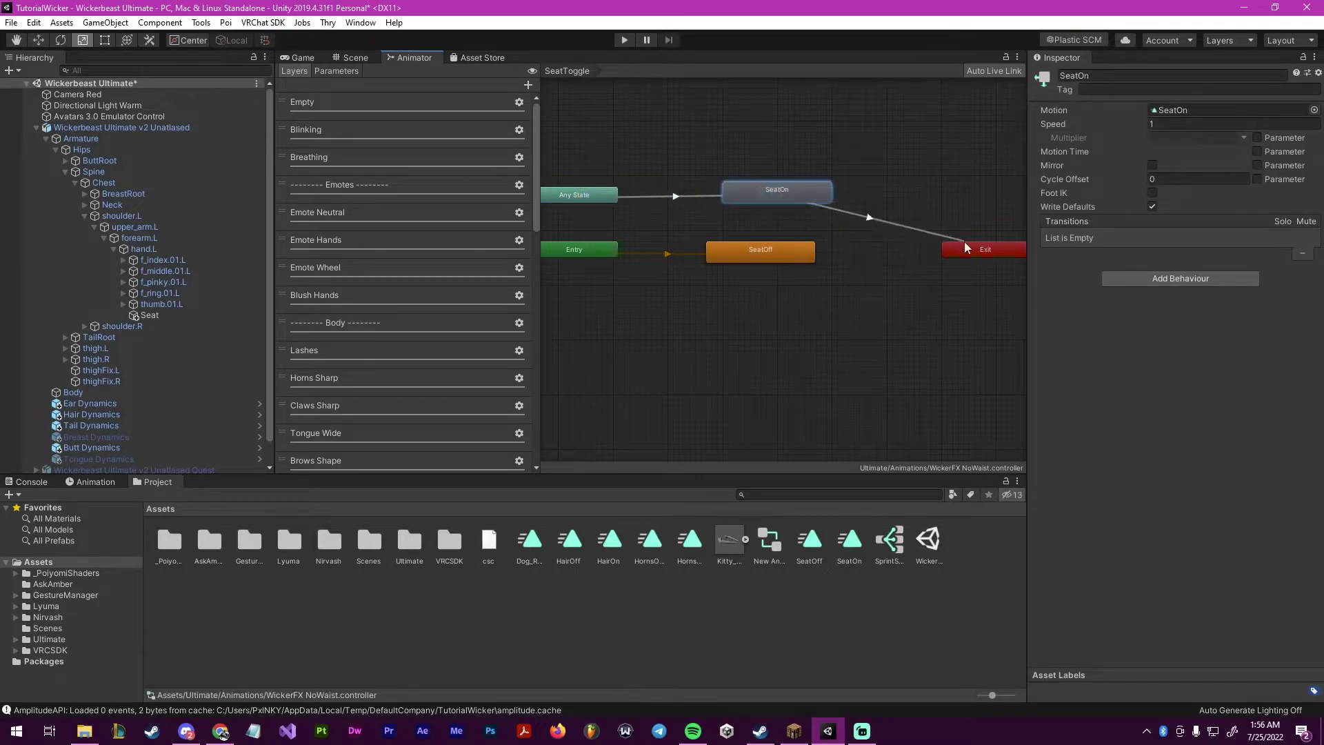
left_click(965, 247)
left_click_drag(966, 251, 946, 191)
Add a condition to the Any State to SeatOn transition that requires Seat to be true.
left_click(677, 198)
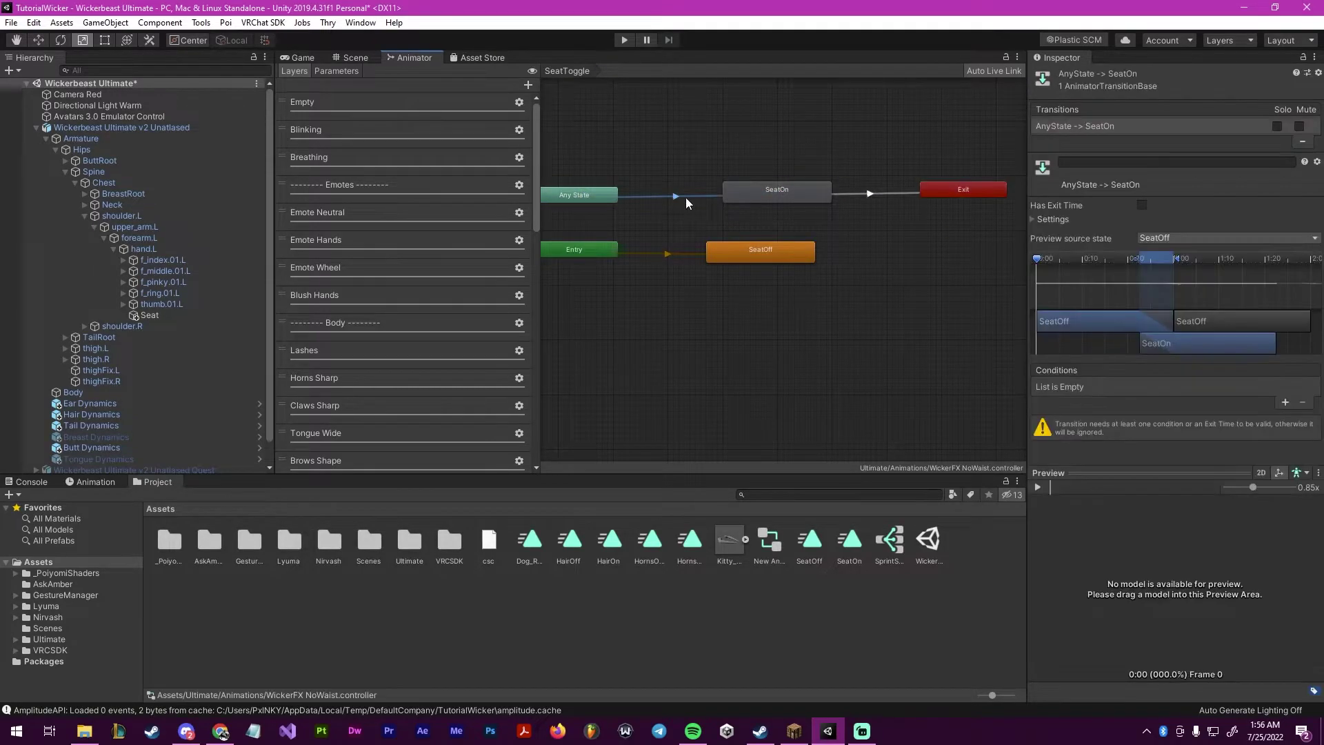
left_click(1281, 403)
left_click(1160, 385)
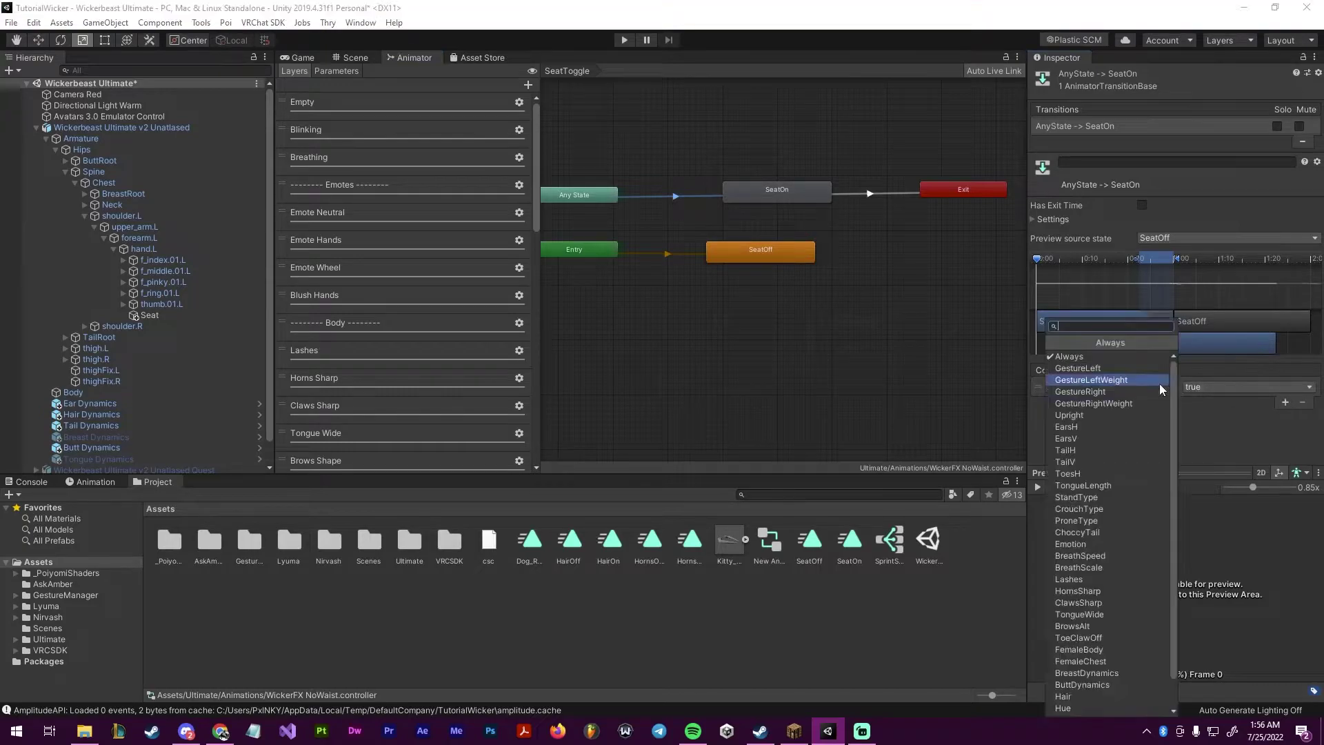
scroll(1103, 593, "down", 3)
left_click(1067, 712)
left_click(1192, 386)
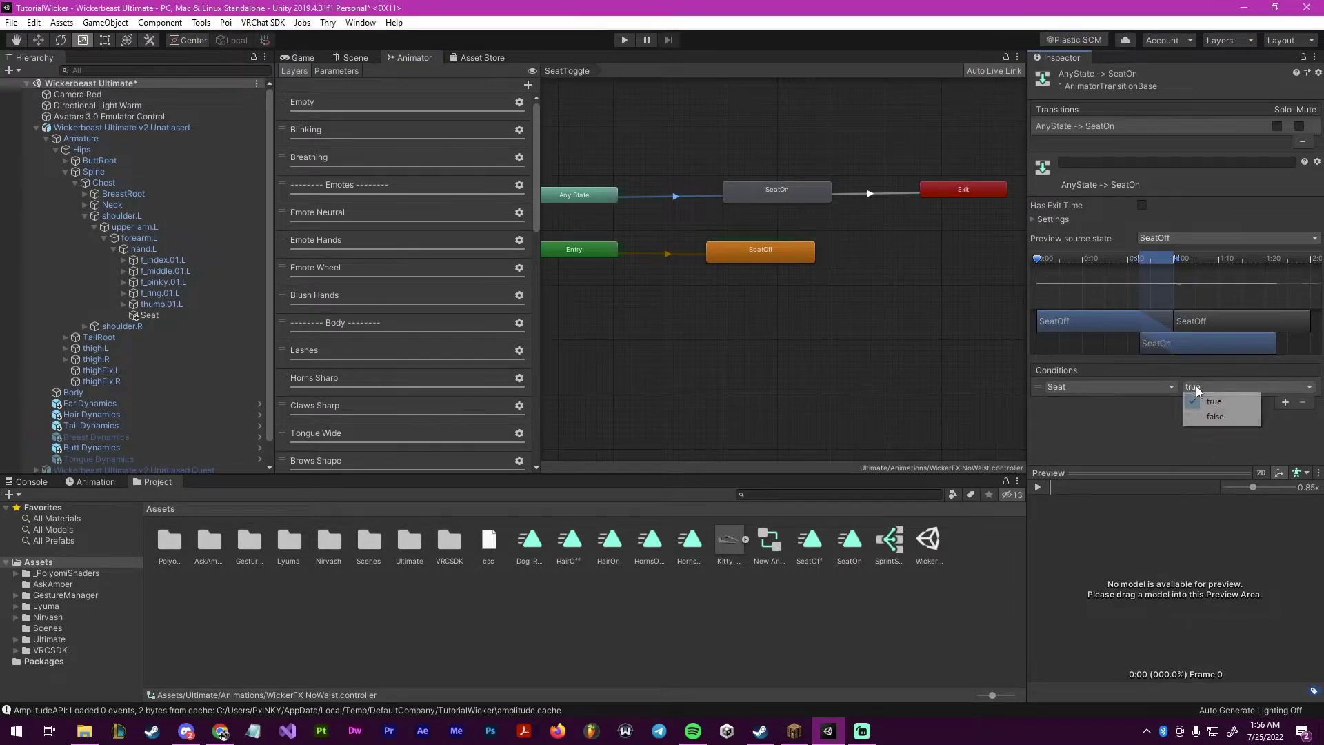
left_click(1192, 395)
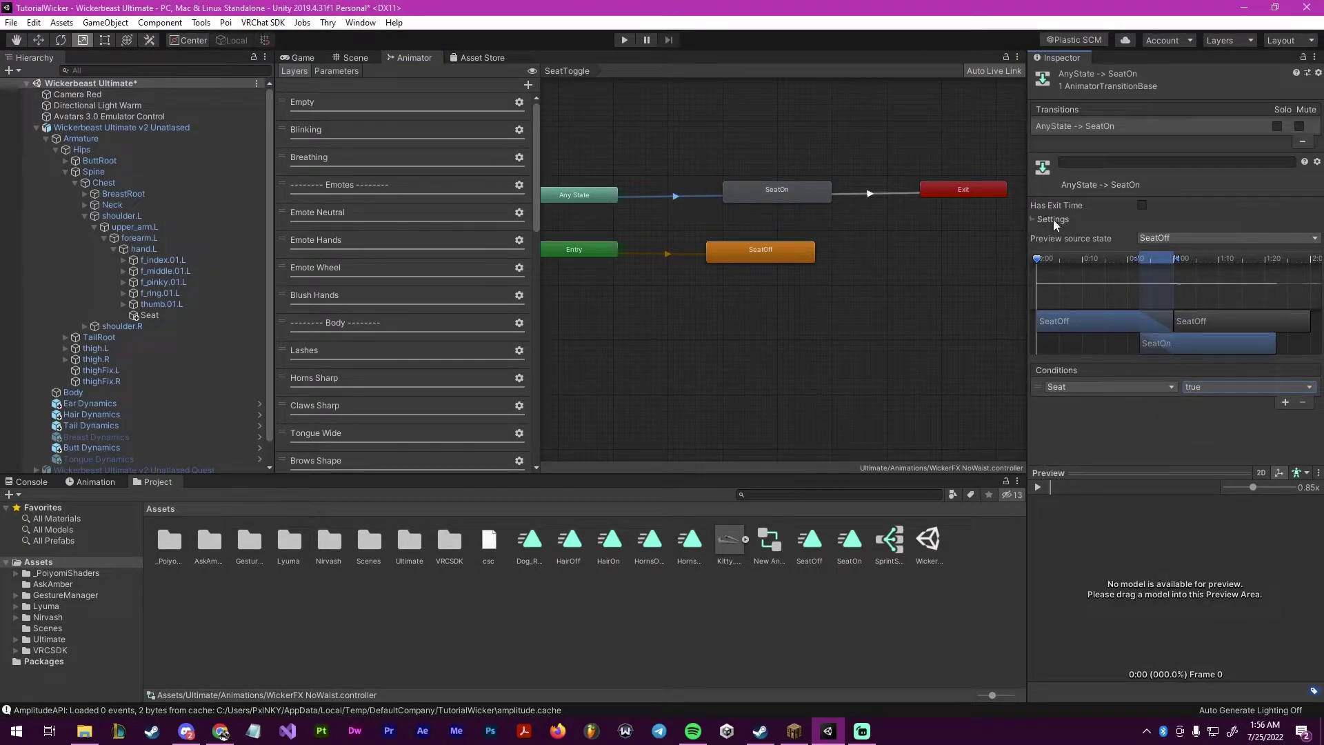
Set the Any State to SeatOn transition's exit time and duration to 0, with Fixed Duration and Has Exit Time turned off.
left_click(1032, 219)
left_click(1155, 260)
type("0")
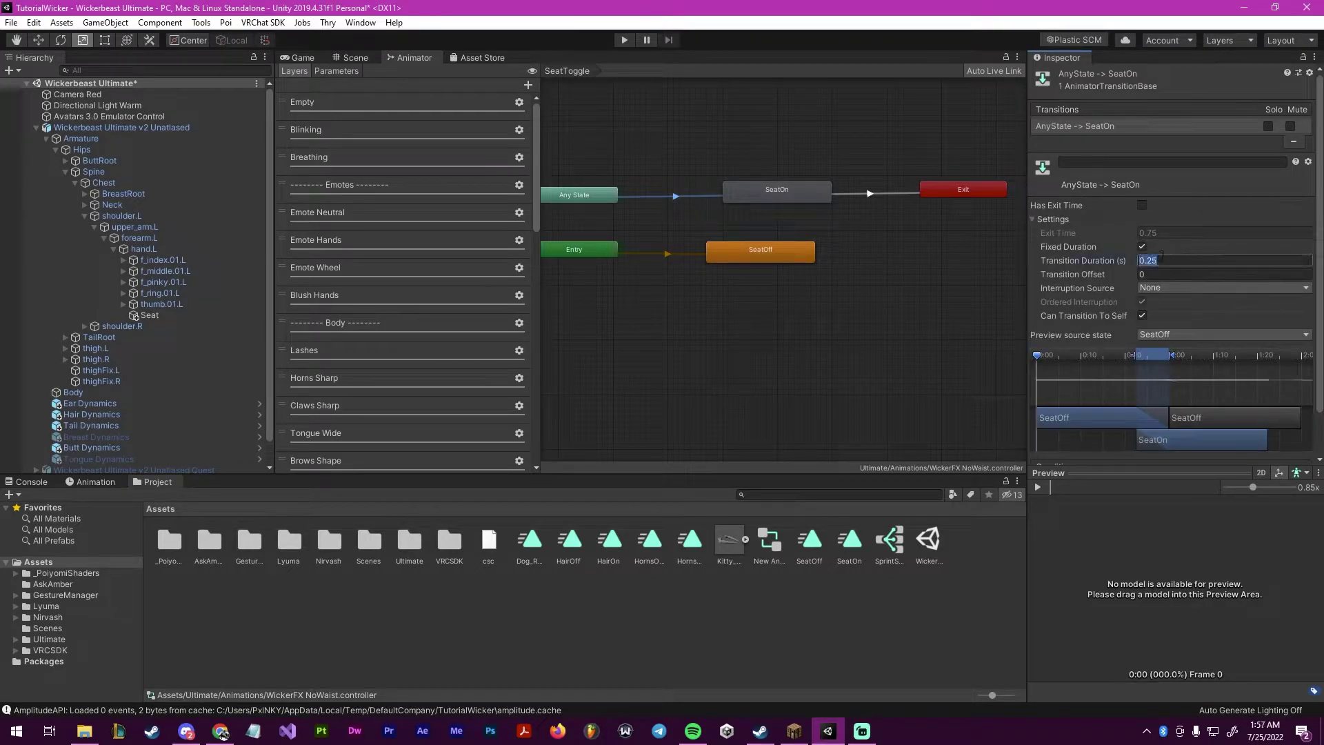
left_click(1142, 246)
left_click(1141, 205)
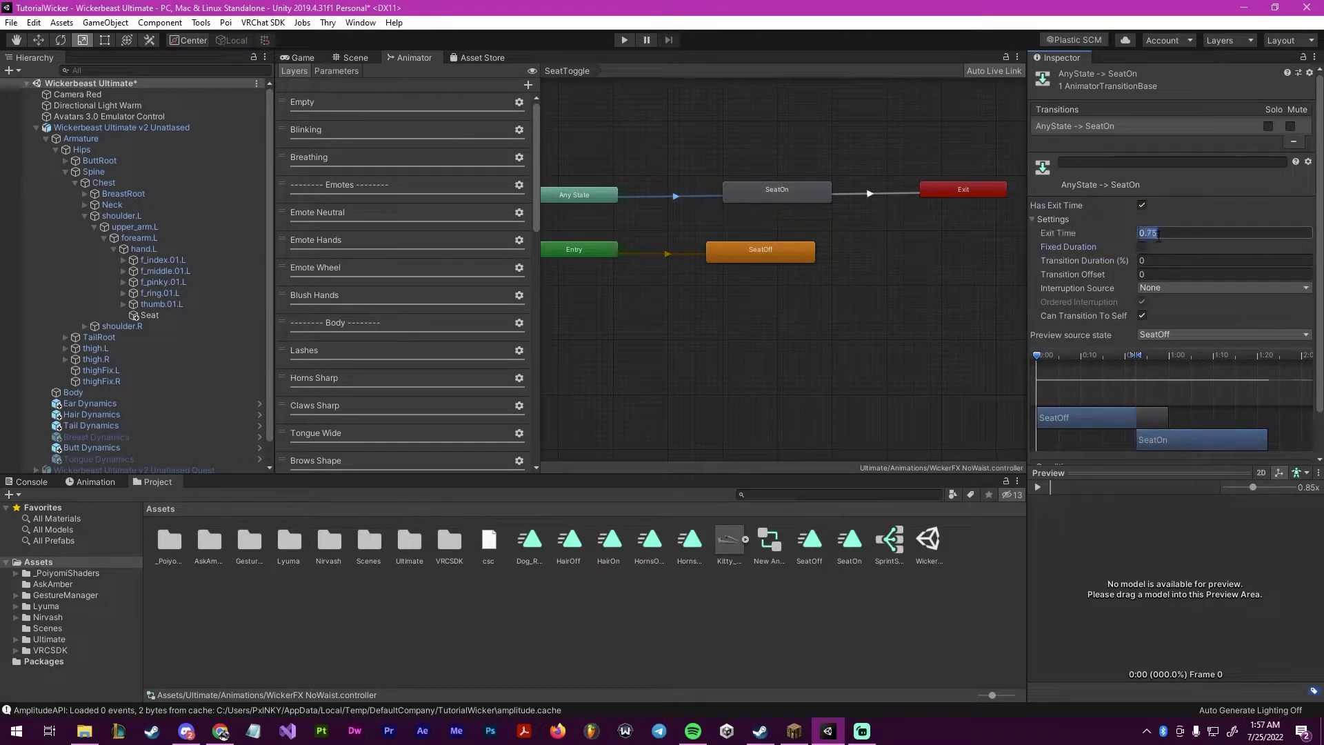
left_click(1141, 205)
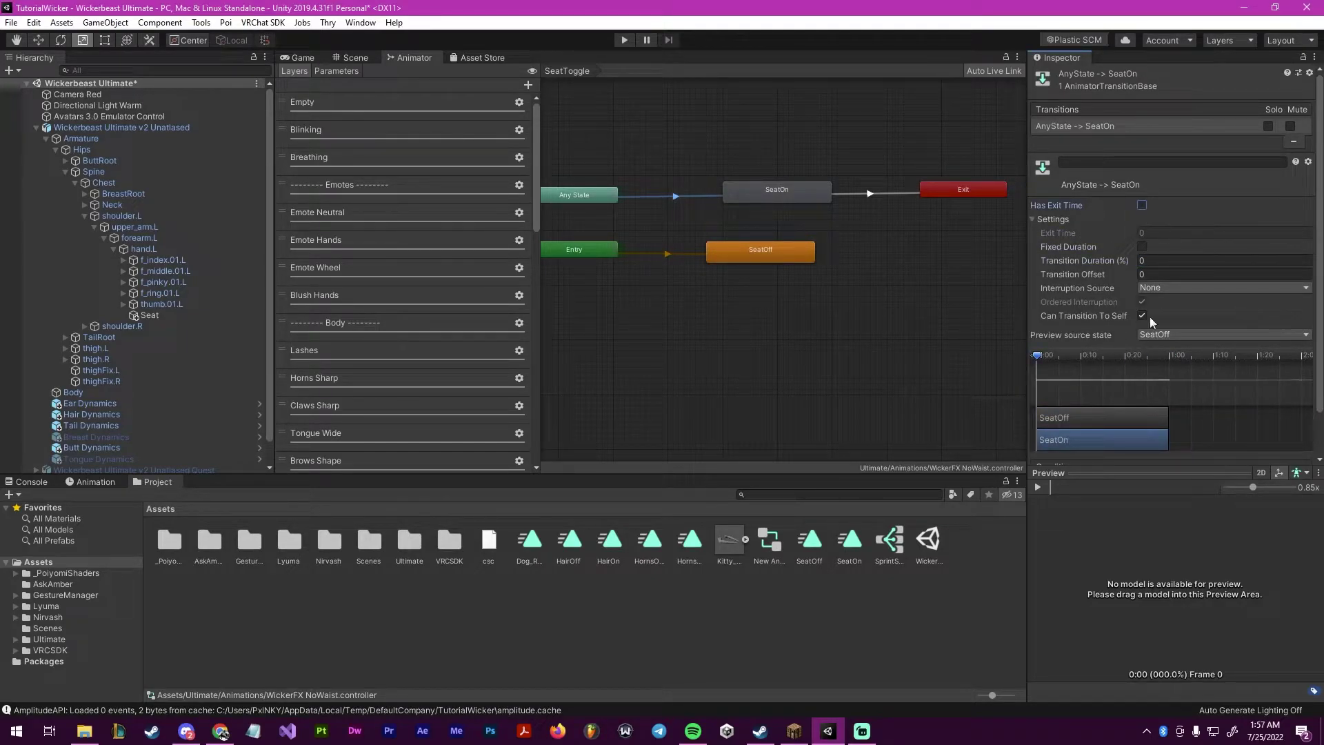
Set the SeatOn to Exit transition's exit time and duration to 0, with Has Exit Time and Fixed Duration turned off.
left_click(872, 194)
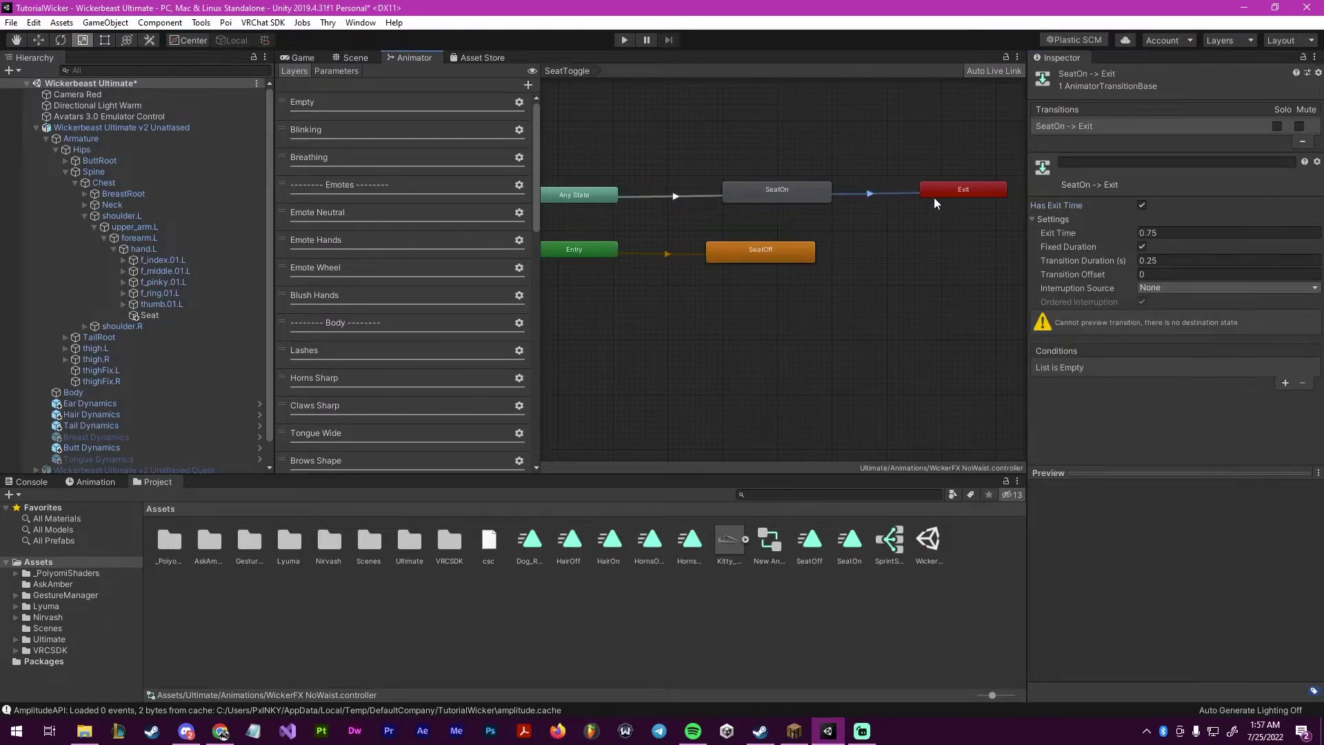
left_click(1142, 205)
left_click(1142, 207)
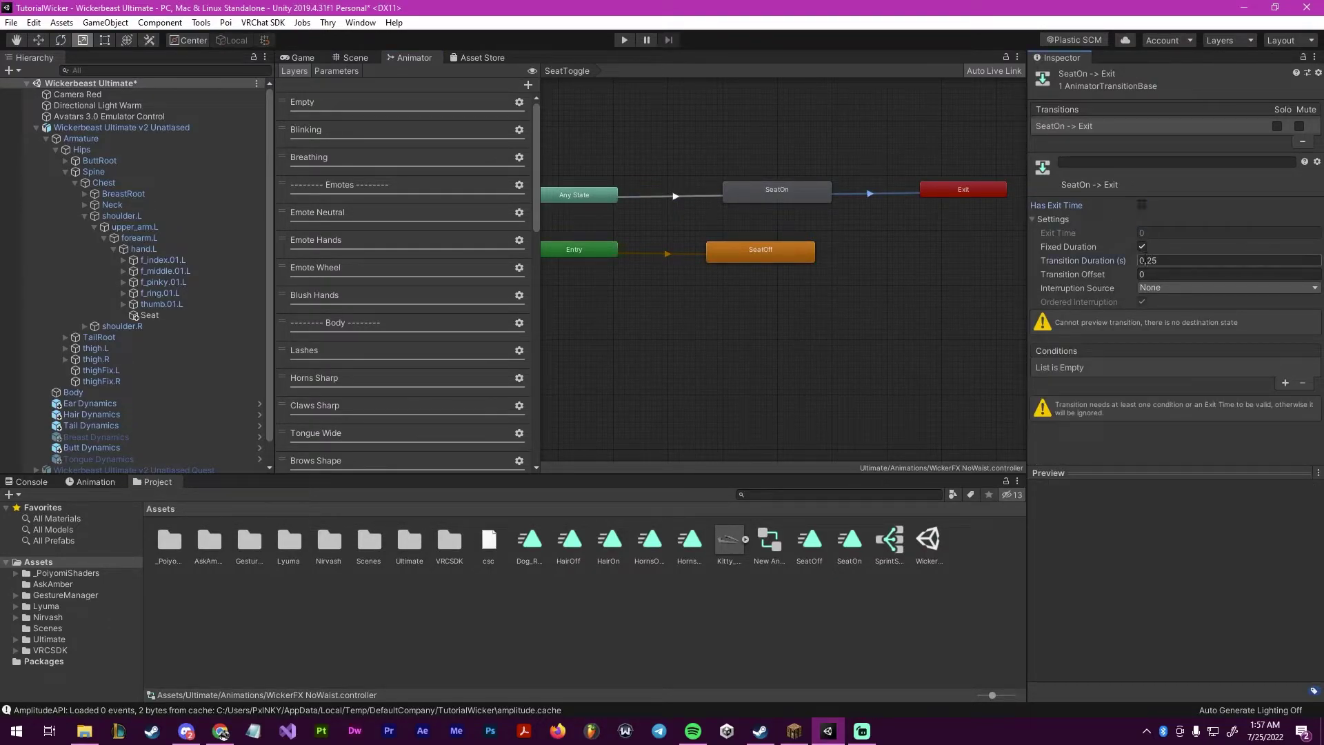
left_click(1143, 247)
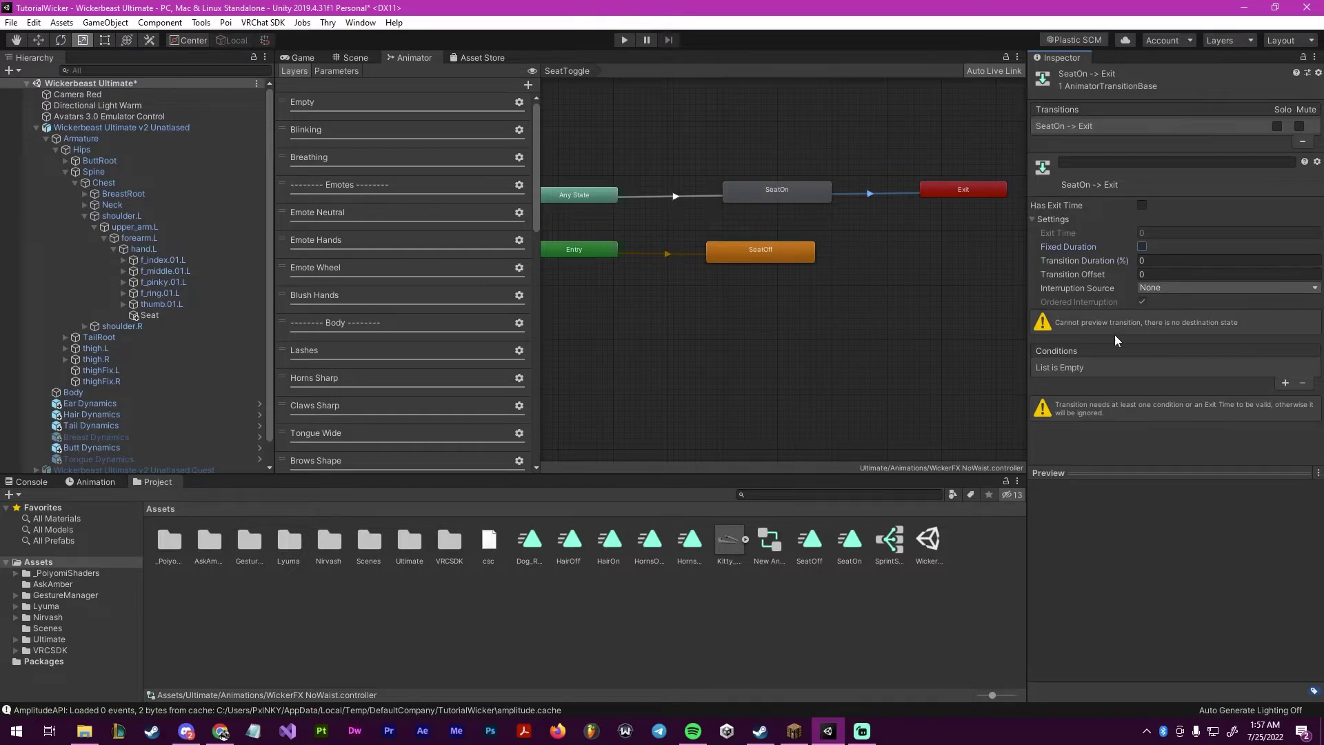
Add a condition to the SeatOn to Exit transition that requires Seat to be false.
left_click(1287, 383)
left_click(1141, 366)
scroll(1099, 626, "down", 2)
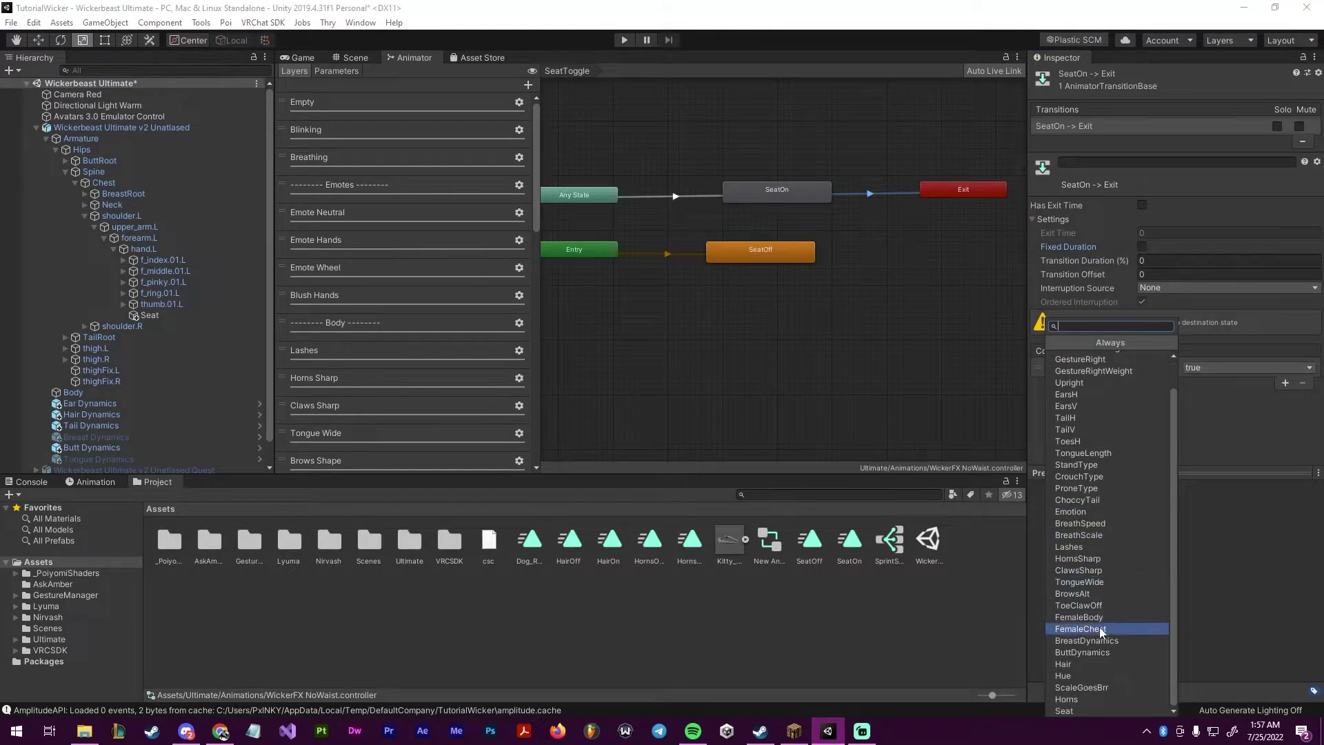
left_click(1083, 710)
left_click(1195, 370)
left_click(1212, 397)
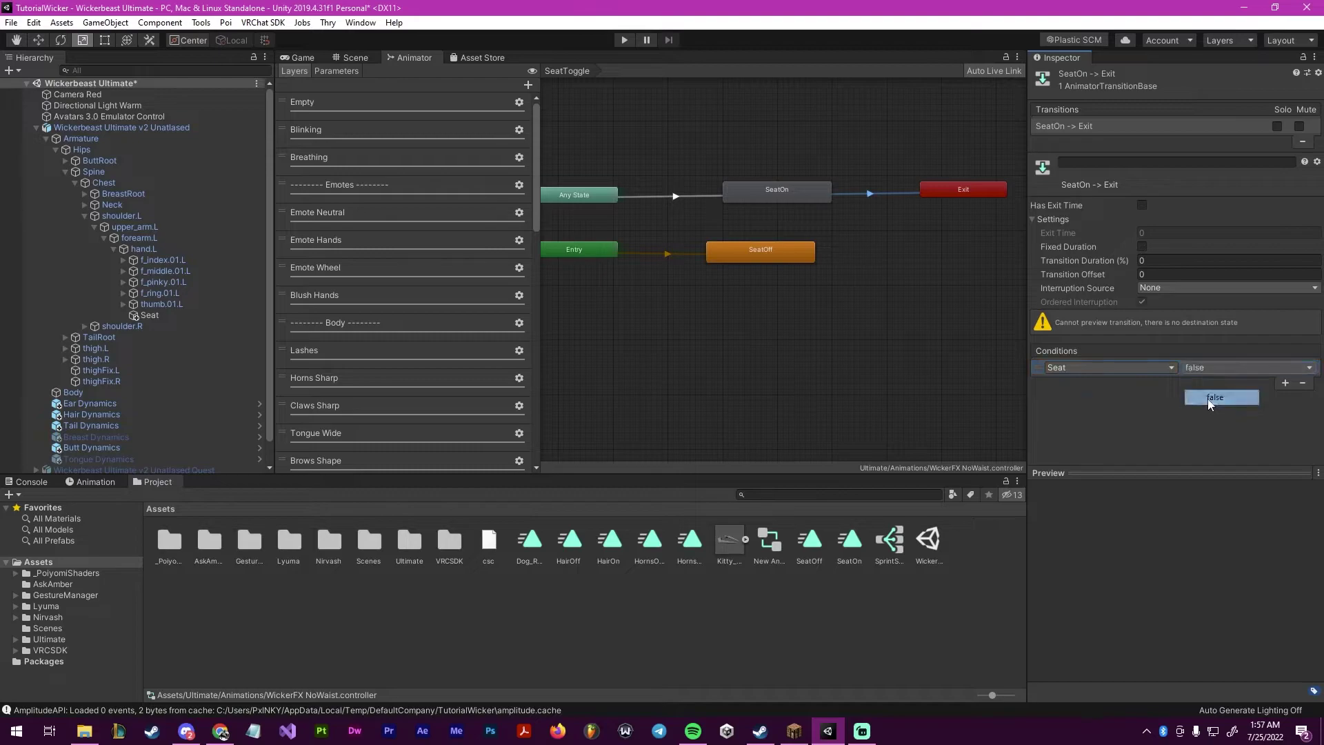
left_click(648, 307)
Return to the scene view and open the WickerParams asset from the avatar's expression settings.
left_click(302, 58)
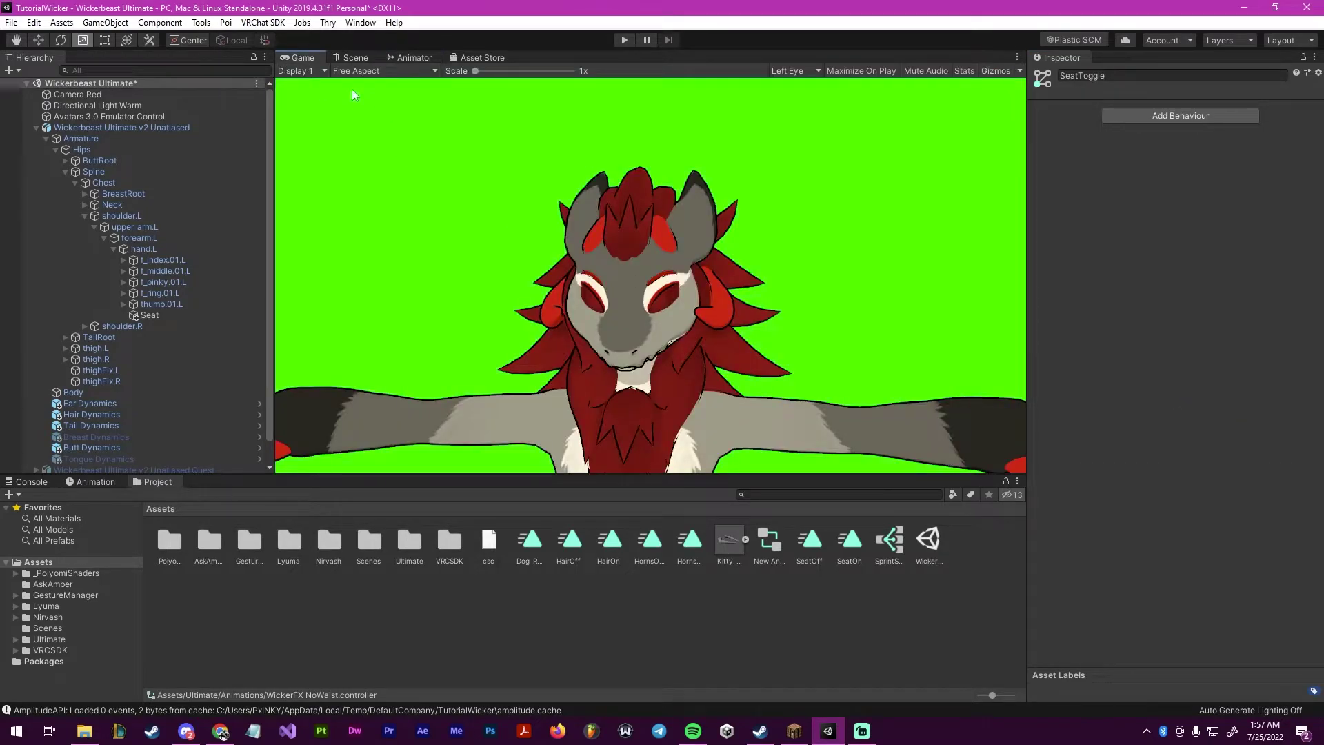
left_click(351, 58)
left_click(110, 128)
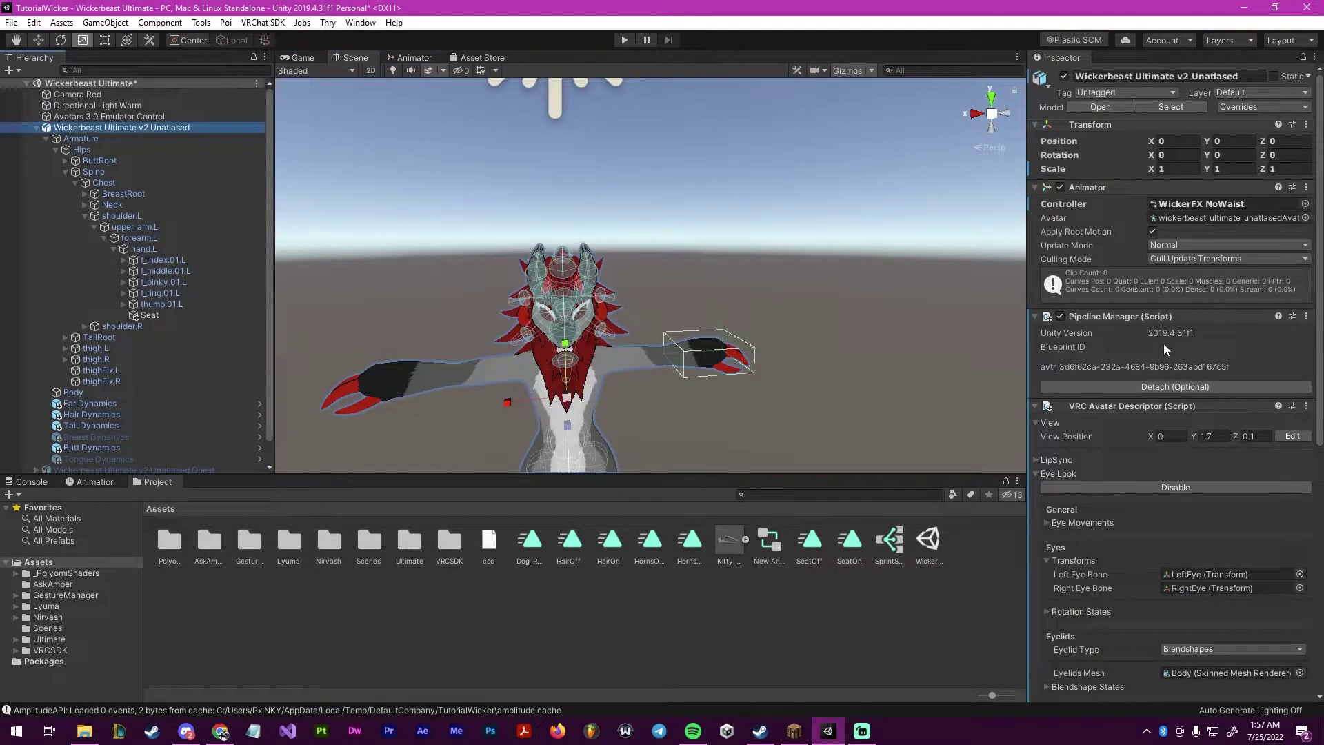
scroll(1164, 343, "down", 6)
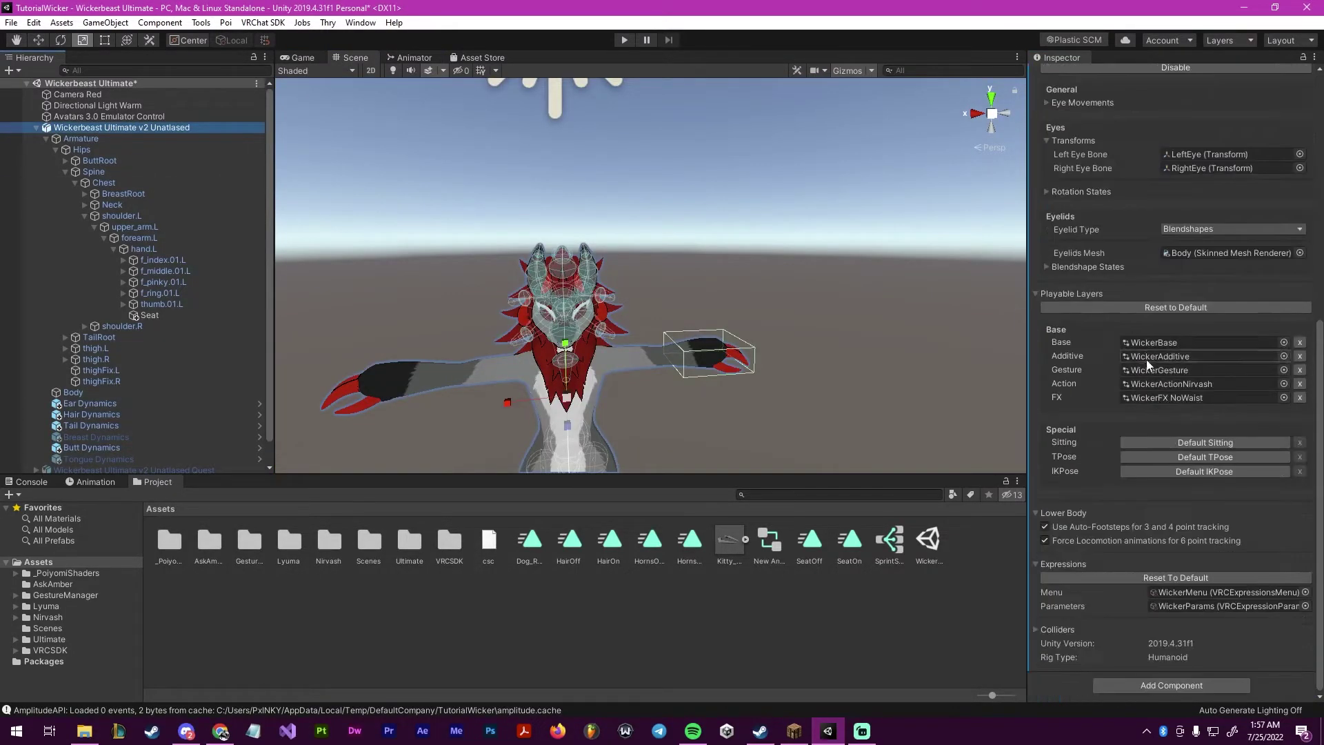
left_click(1180, 605)
left_click(647, 550)
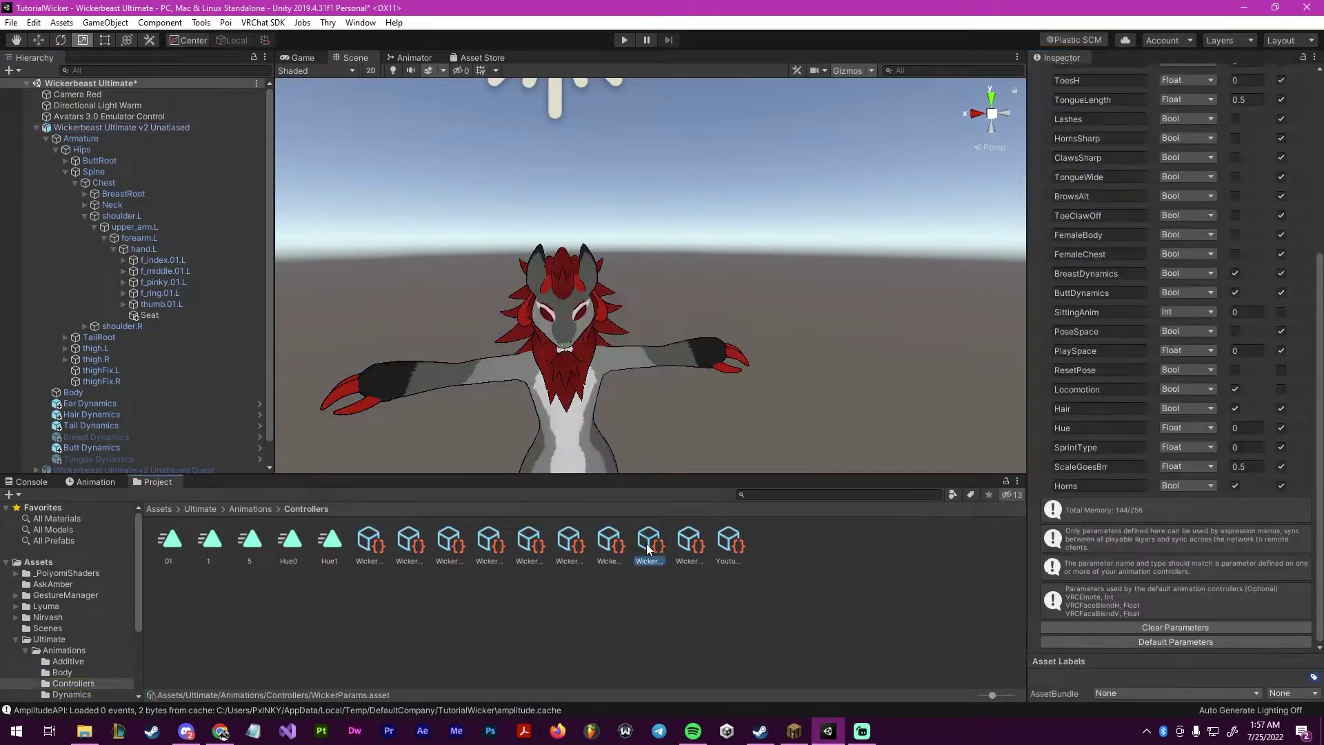
Add a Bool parameter named Seat to the end of the WickerParams list.
scroll(1173, 233, "up", 8)
left_click(1071, 124)
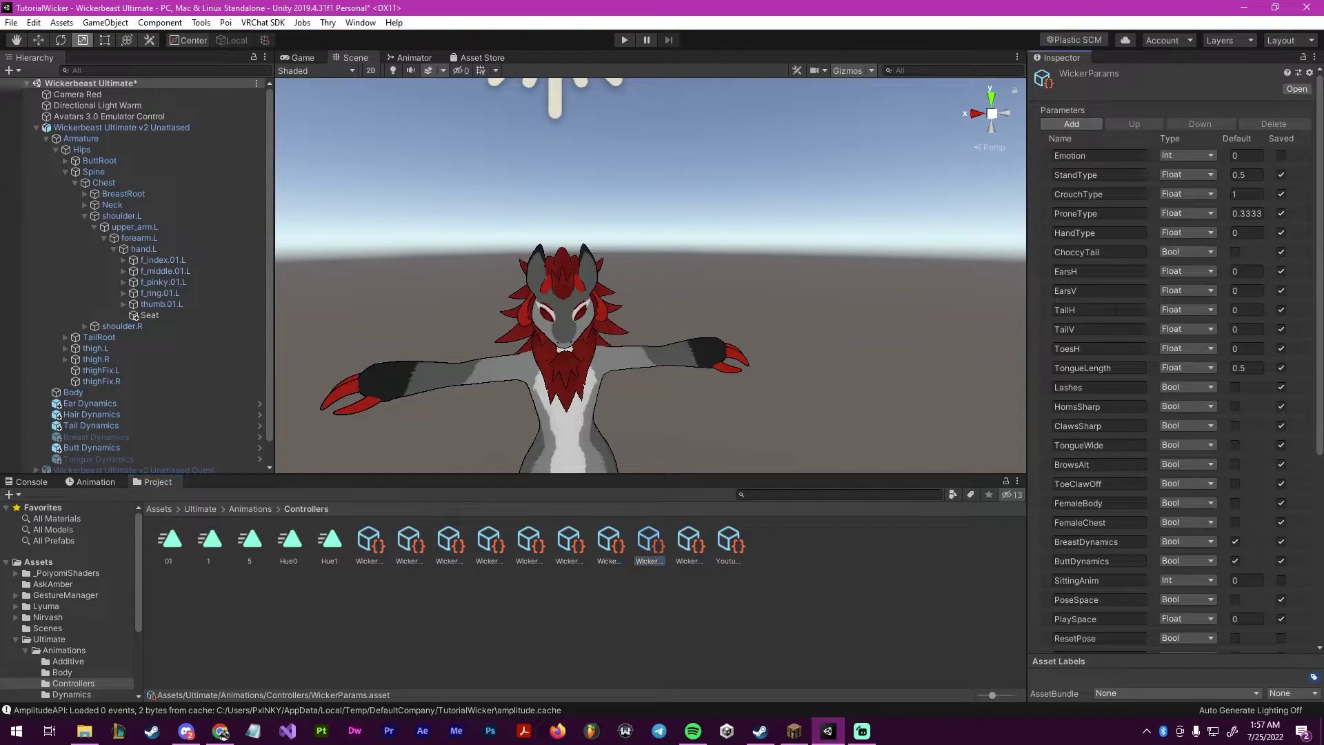
scroll(1186, 493, "down", 4)
left_click(1114, 489)
double_click(1113, 489)
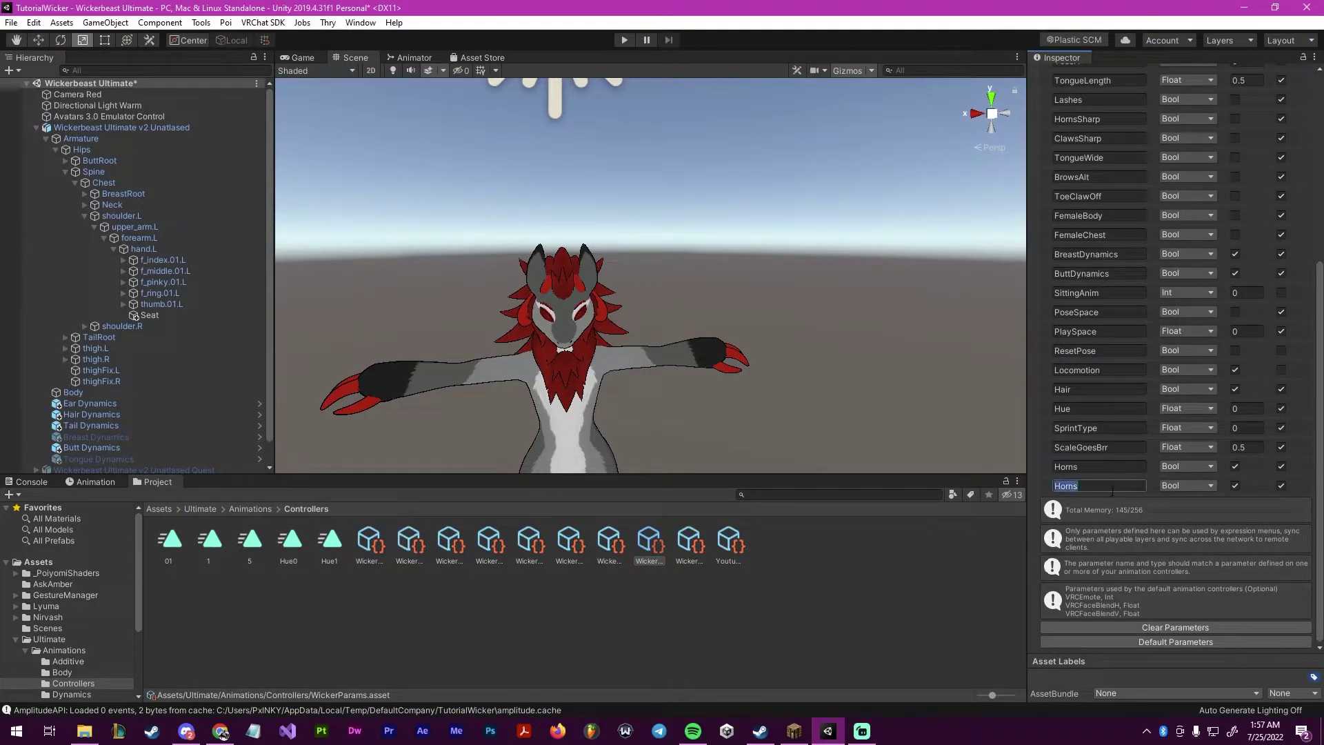
type("Seat")
left_click(949, 603)
Look through the expression menu assets in the Controllers folder and open YoutubeTutorials.
left_click(378, 550)
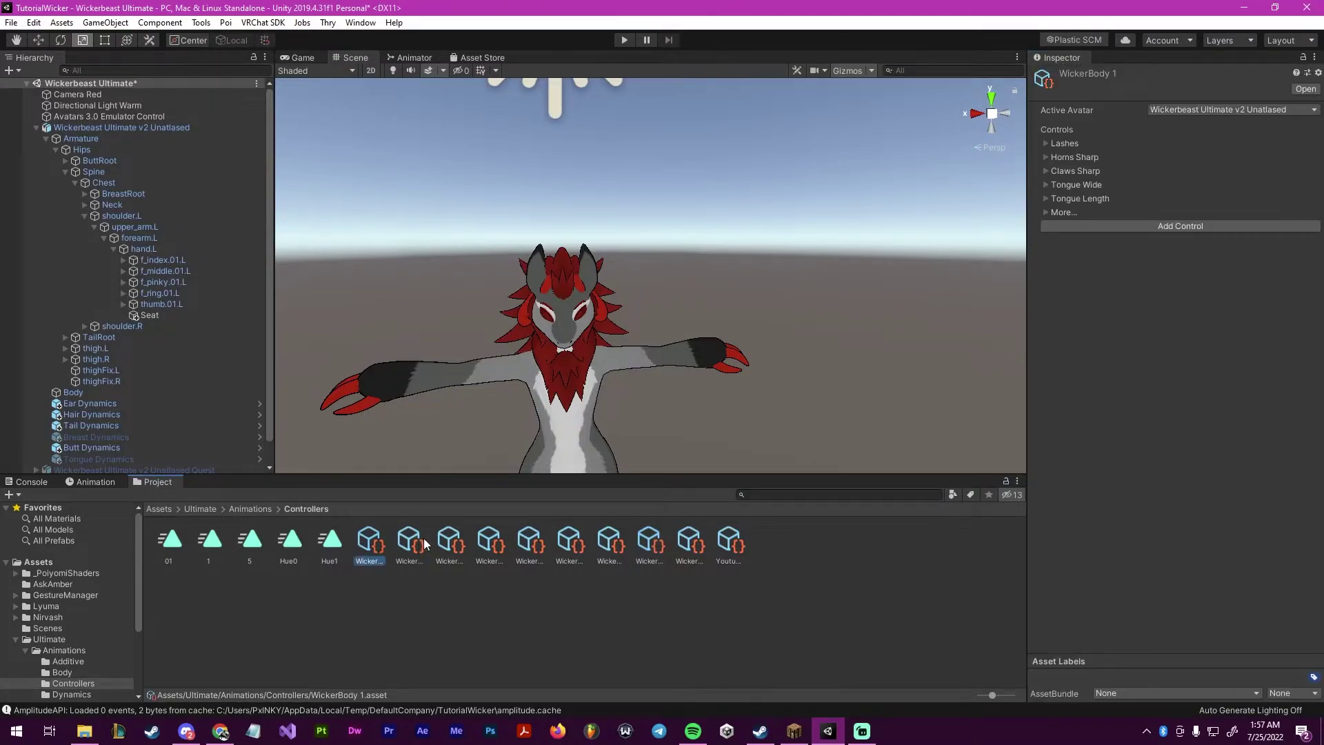
left_click(417, 545)
left_click(488, 543)
left_click(540, 545)
left_click(570, 546)
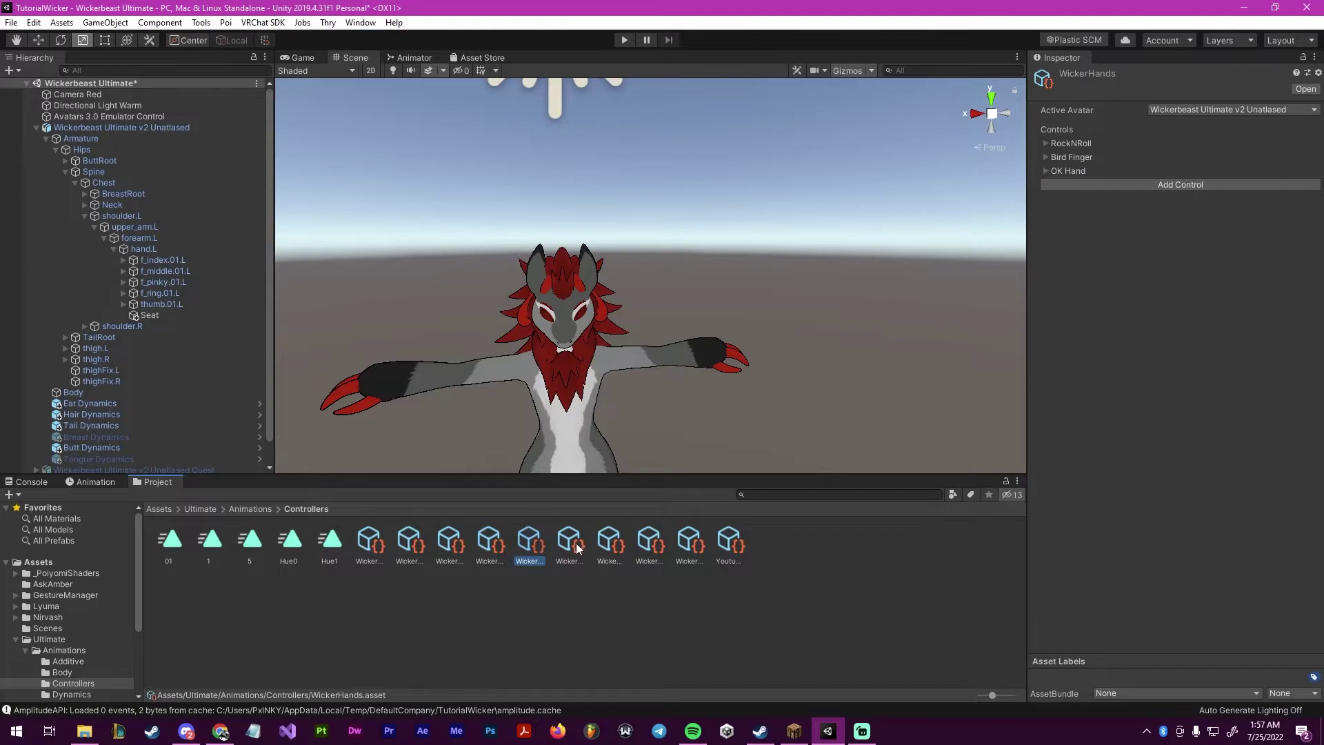
left_click(604, 546)
left_click(648, 549)
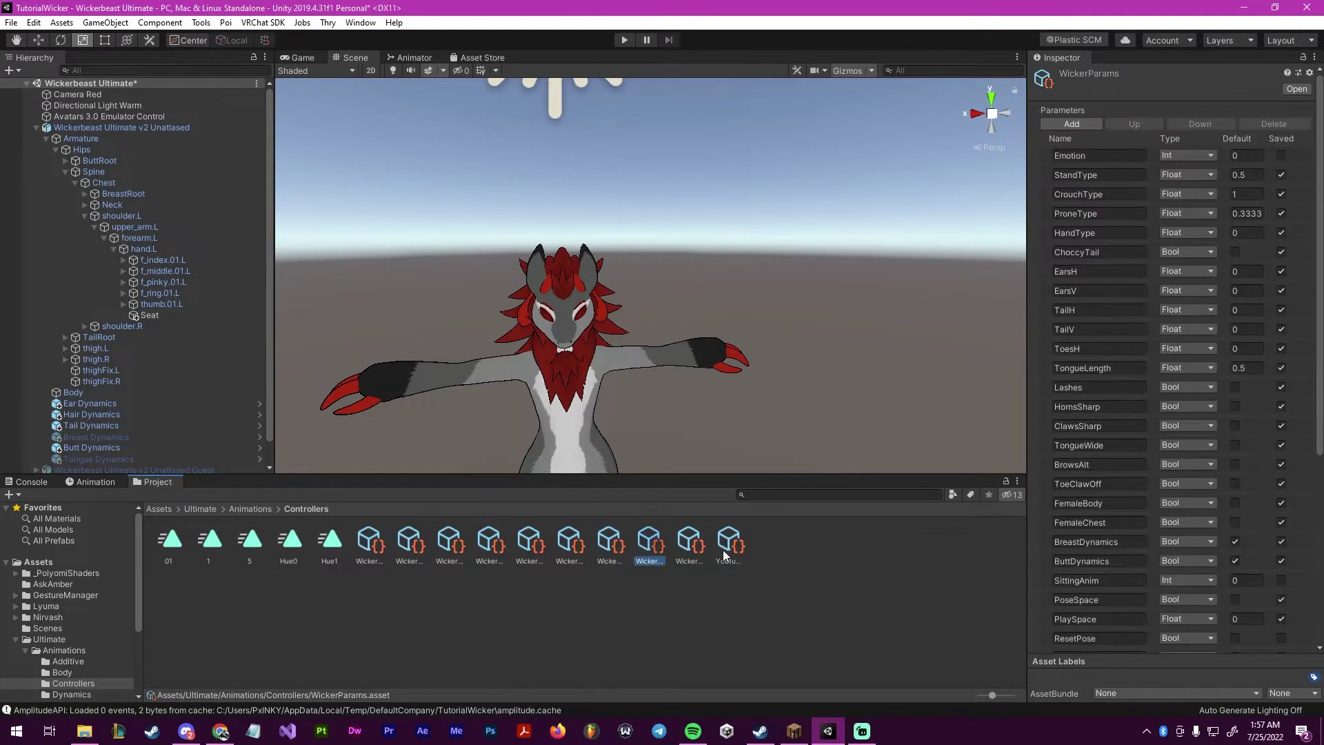
left_click(723, 546)
Add a control named Seat to the YoutubeTutorials menu, of type Toggle and driven by the Seat parameter.
left_click(1085, 215)
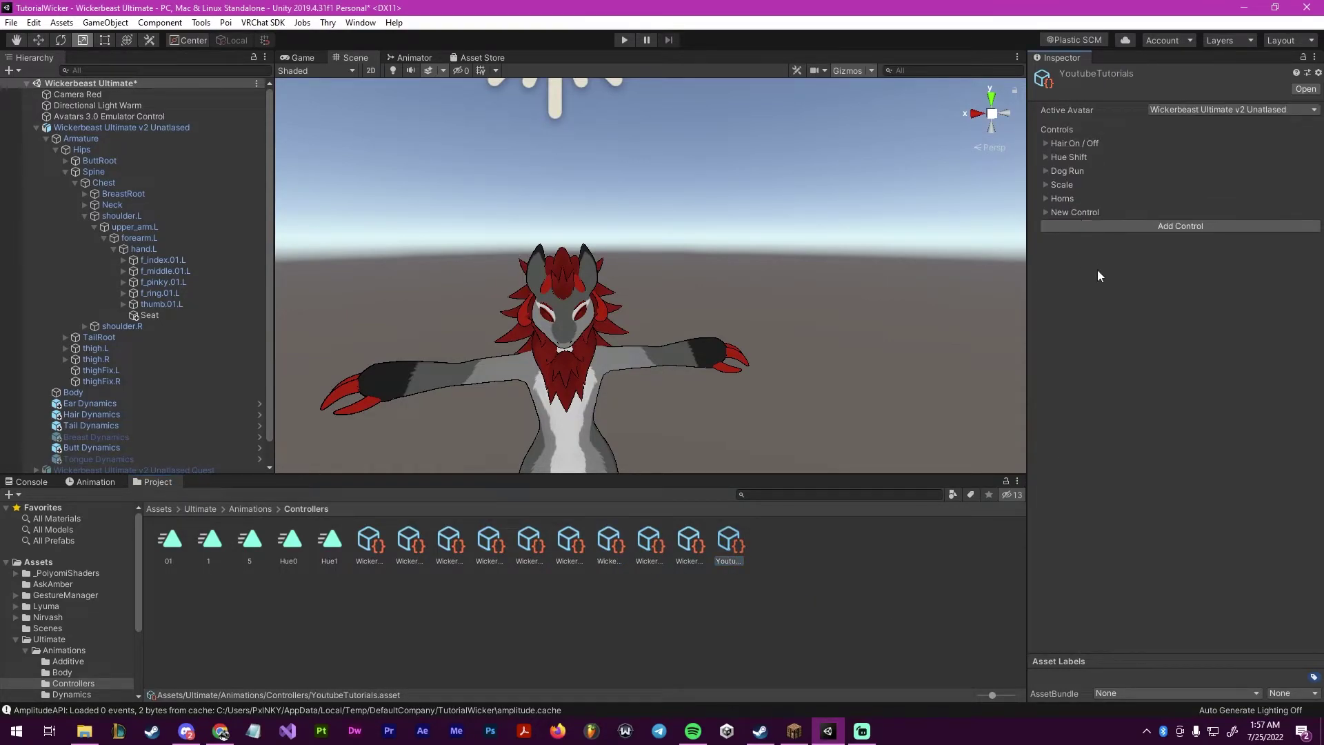
left_click(1042, 212)
left_click(1211, 244)
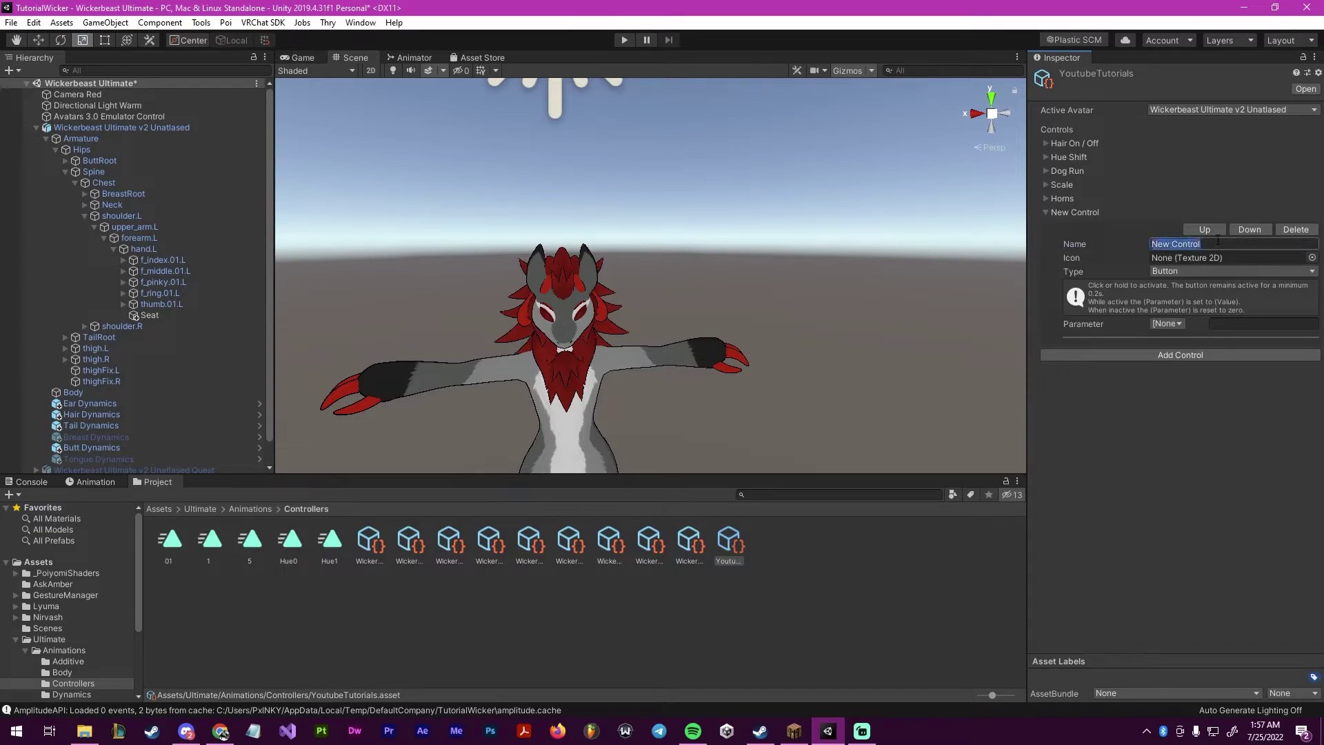
type("Seat")
left_click(1206, 272)
left_click(1185, 302)
left_click(1167, 315)
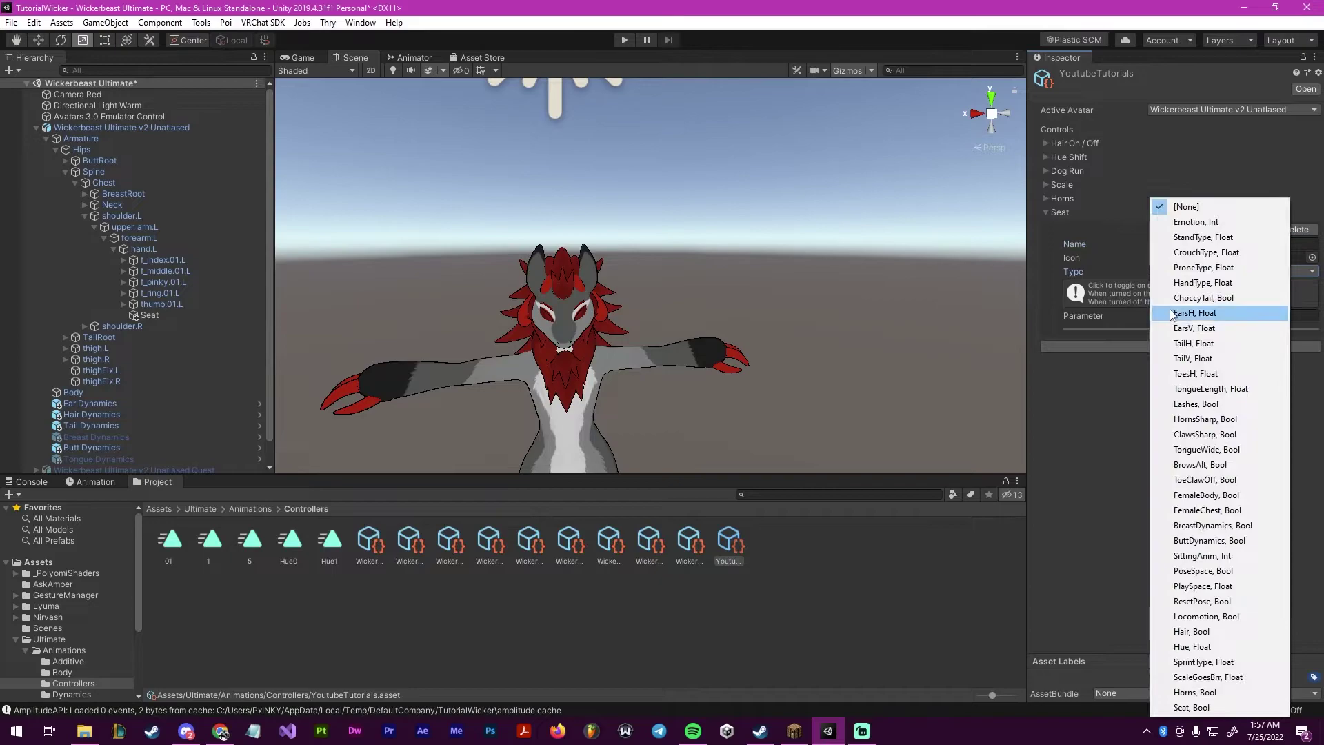
left_click(1191, 706)
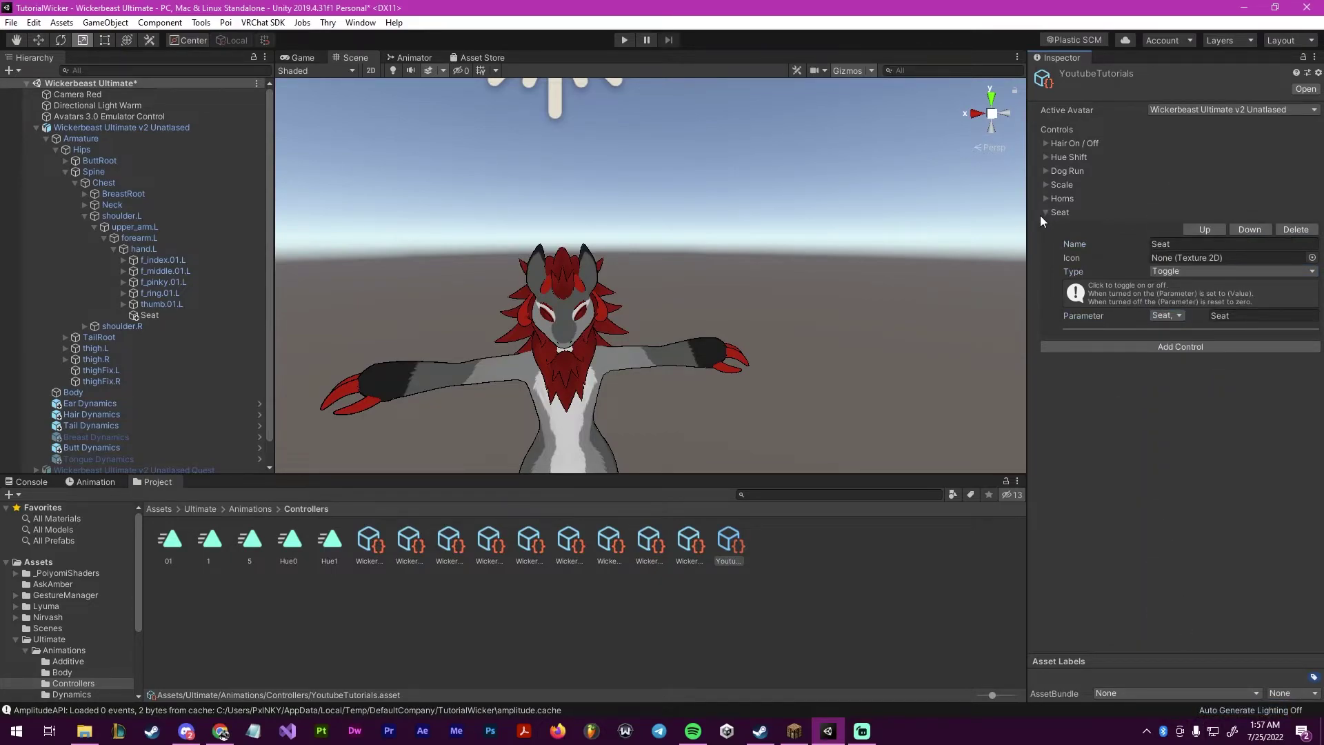
left_click(1042, 213)
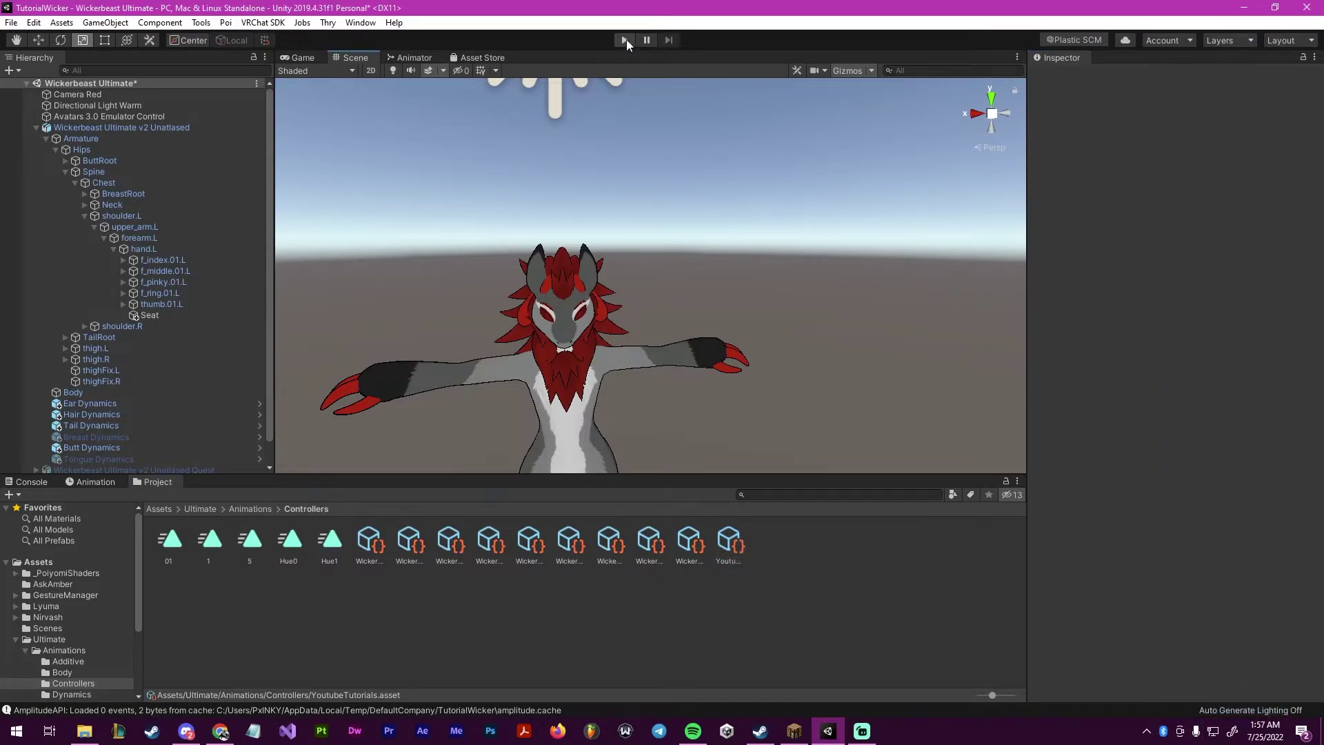
Add a Cube as a child of the Seat object on the left hand.
left_click(150, 315)
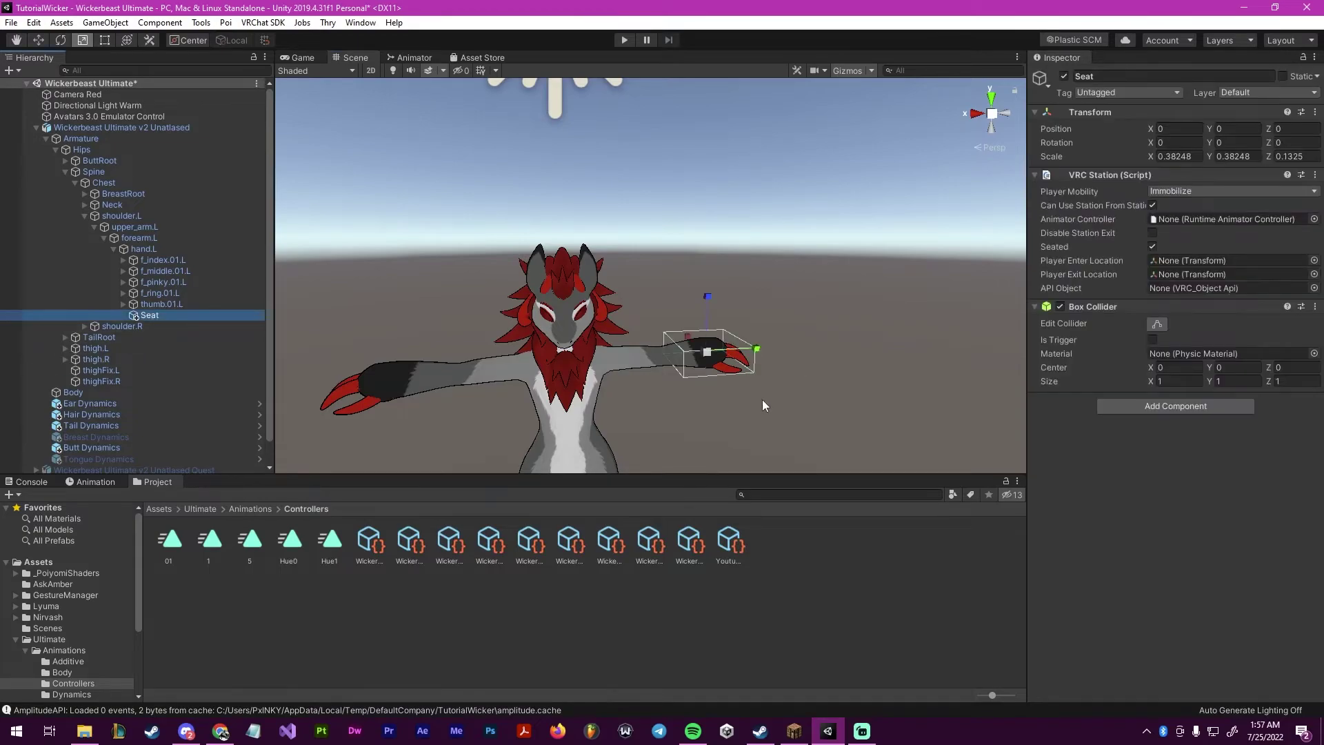
right_click(169, 313)
right_click(144, 315)
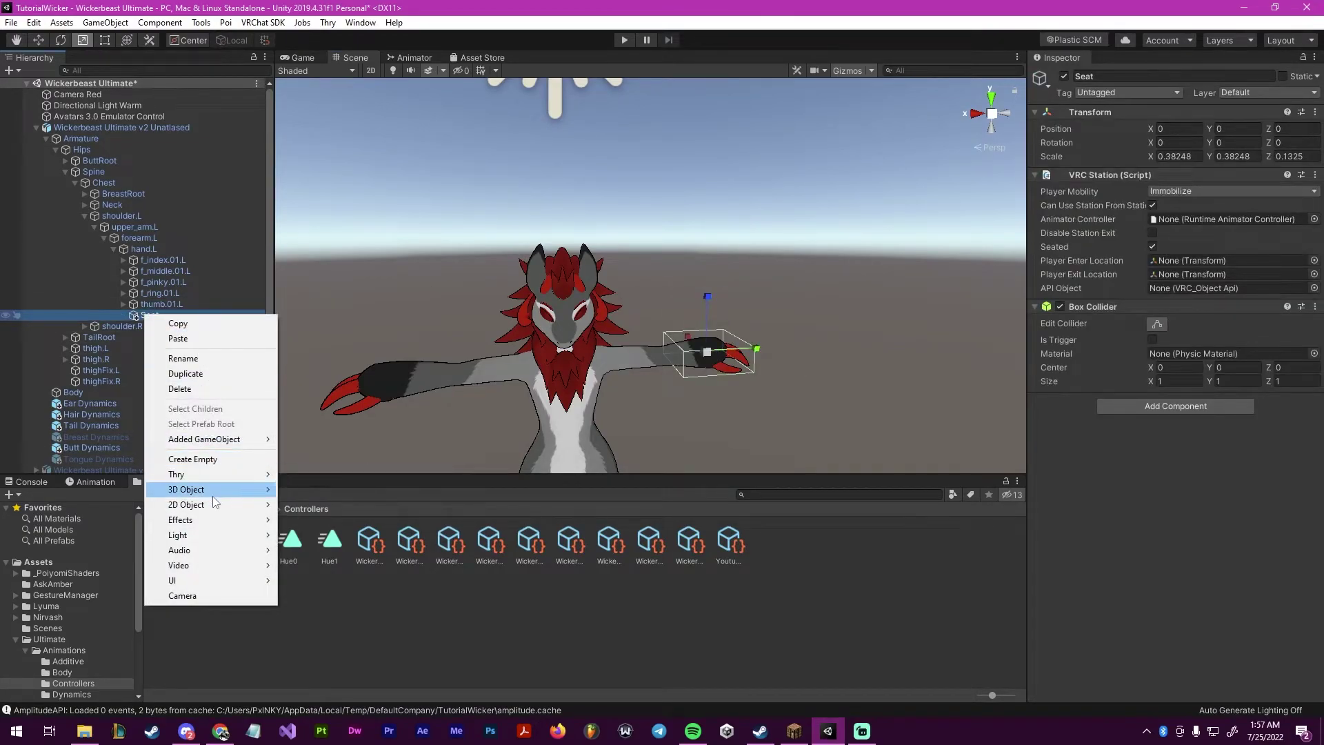
mouse_move(264, 495)
left_click(308, 489)
left_click_drag(842, 344, 765, 345, "alt")
left_click(731, 365)
scroll(605, 274, "up", 2)
Enter play mode and examine the cube on the avatar's left hand in the scene view.
left_click(619, 36)
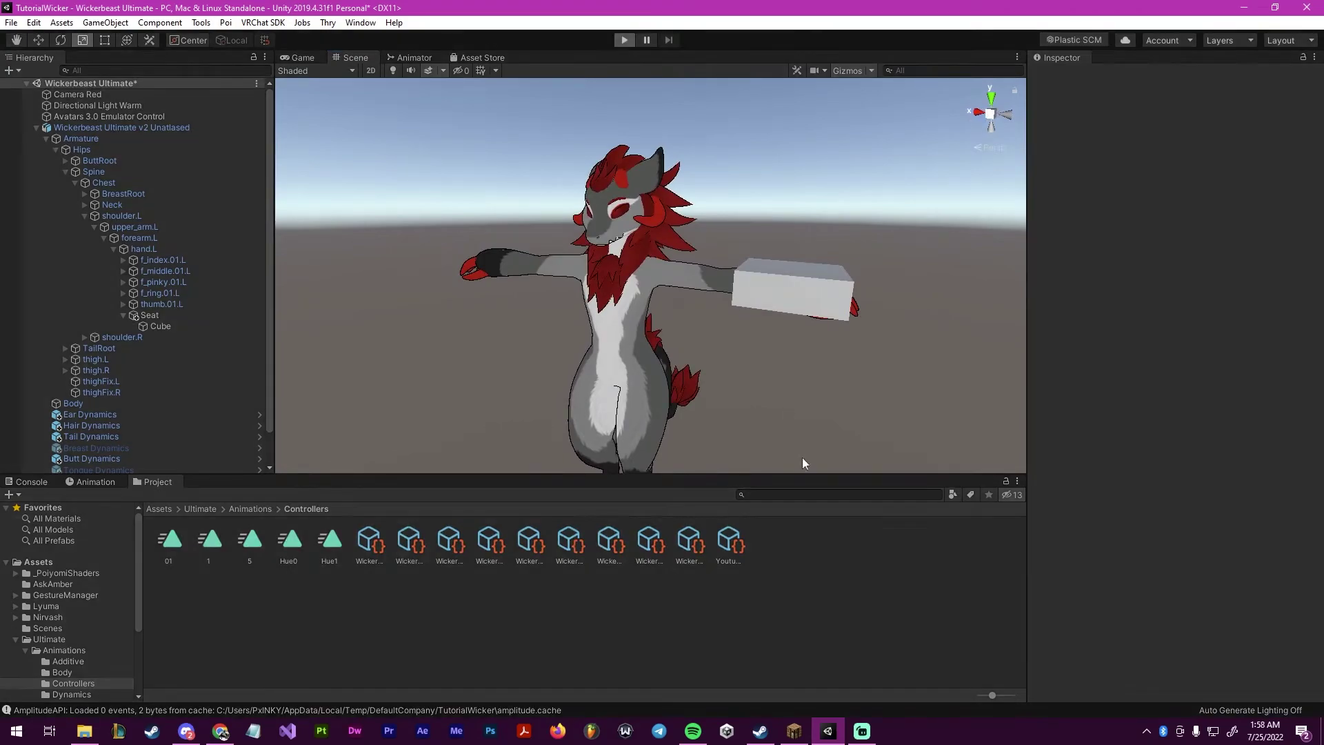
left_click(625, 39)
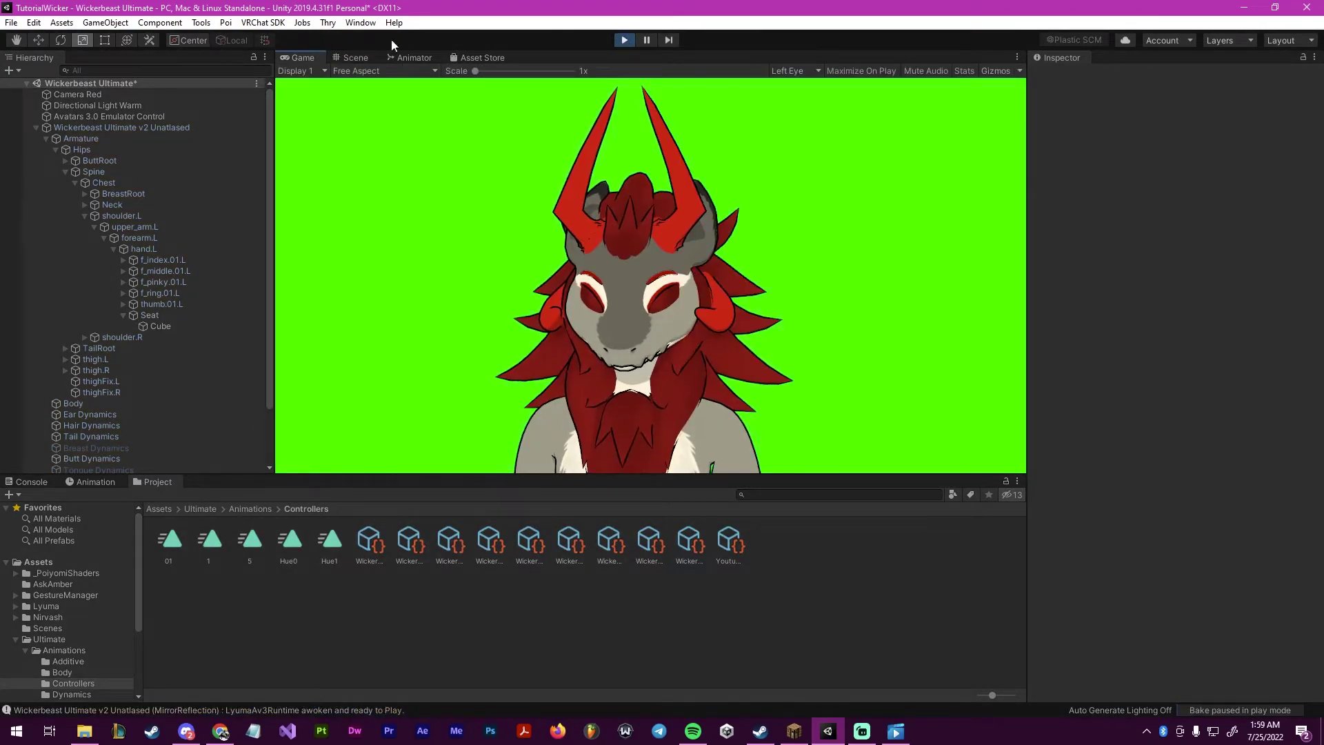
left_click(353, 58)
right_click_drag(772, 313, 764, 328)
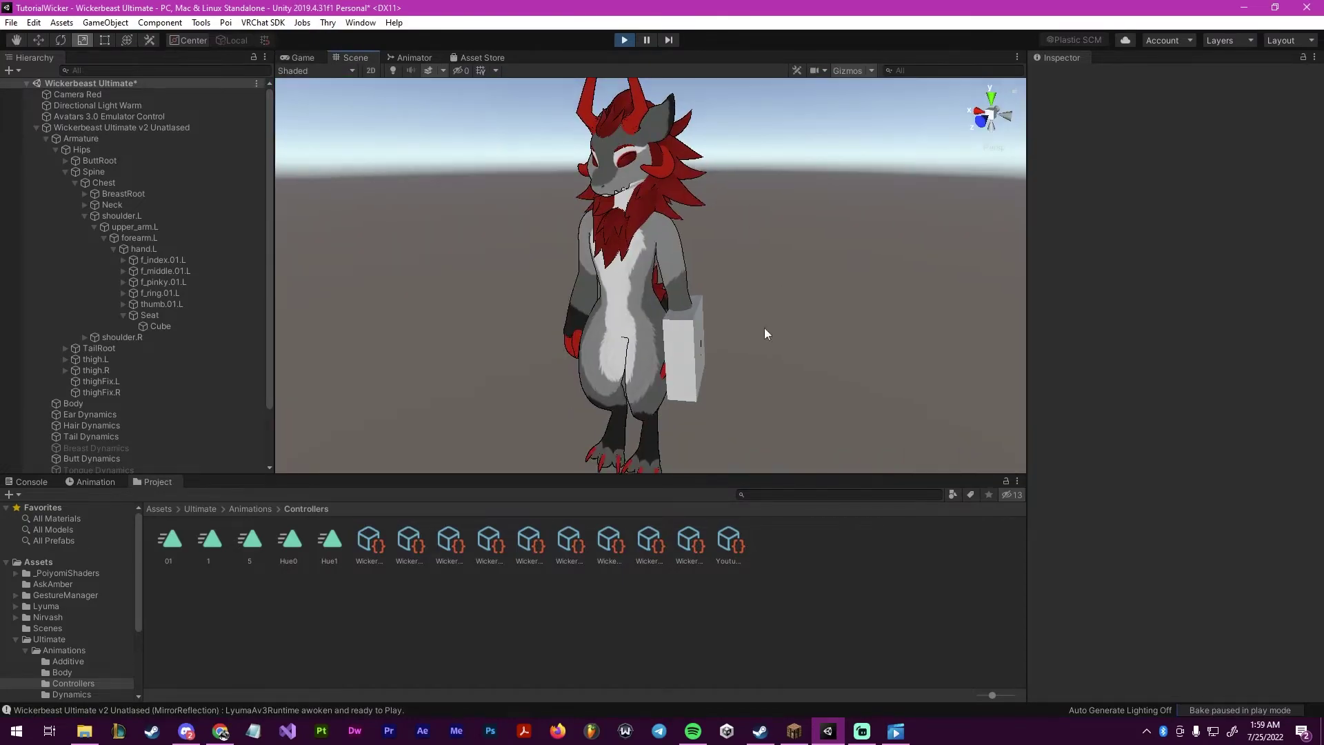
right_click_drag(665, 350, 669, 334)
scroll(669, 334, "up", 2)
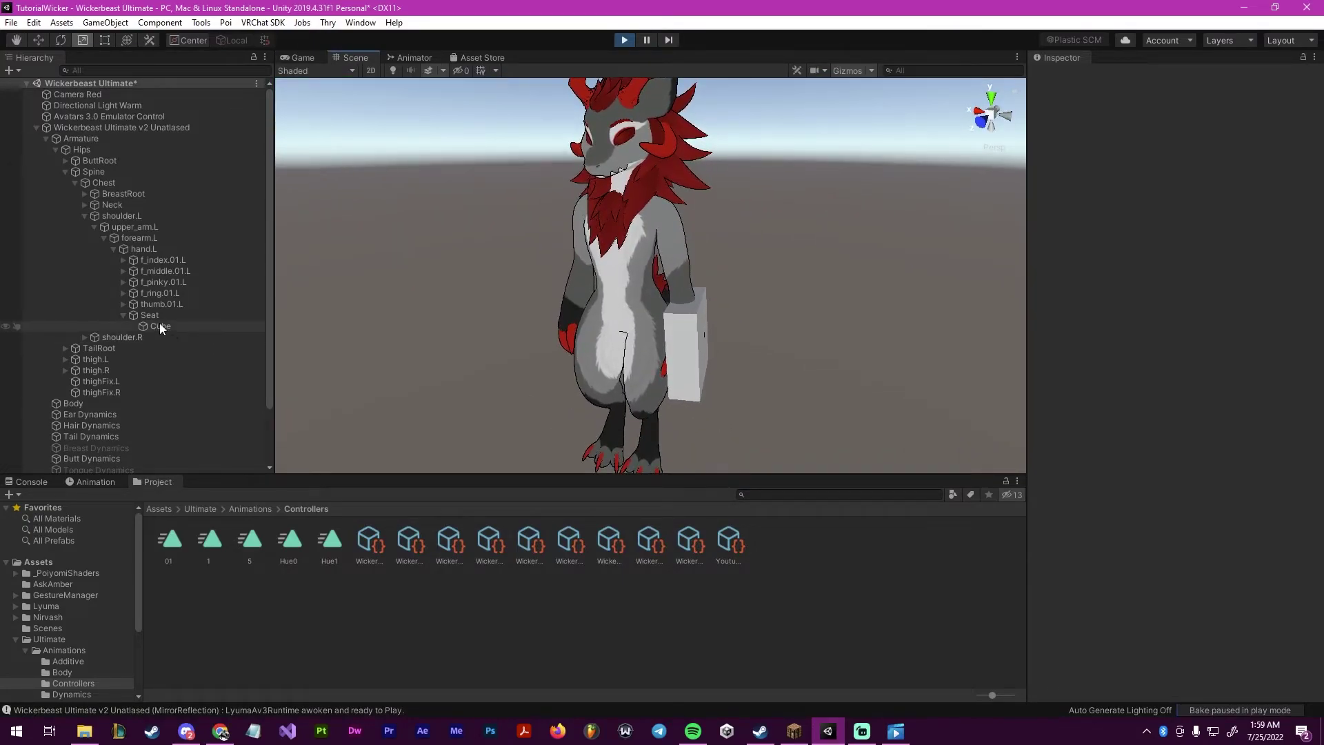
Open the WickerParams expression parameters from the avatar's descriptor and turn off the default value of the Seat parameter.
left_click(48, 130)
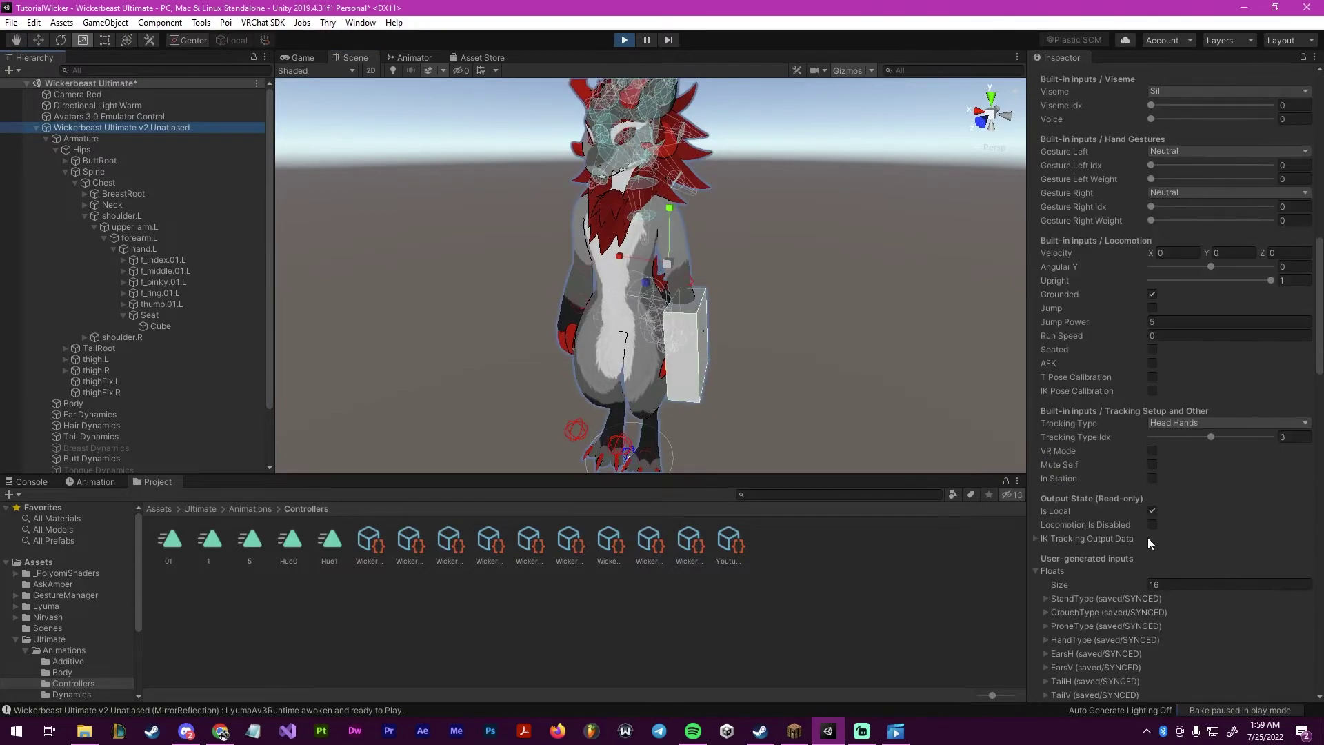
scroll(1148, 342, "down", 15)
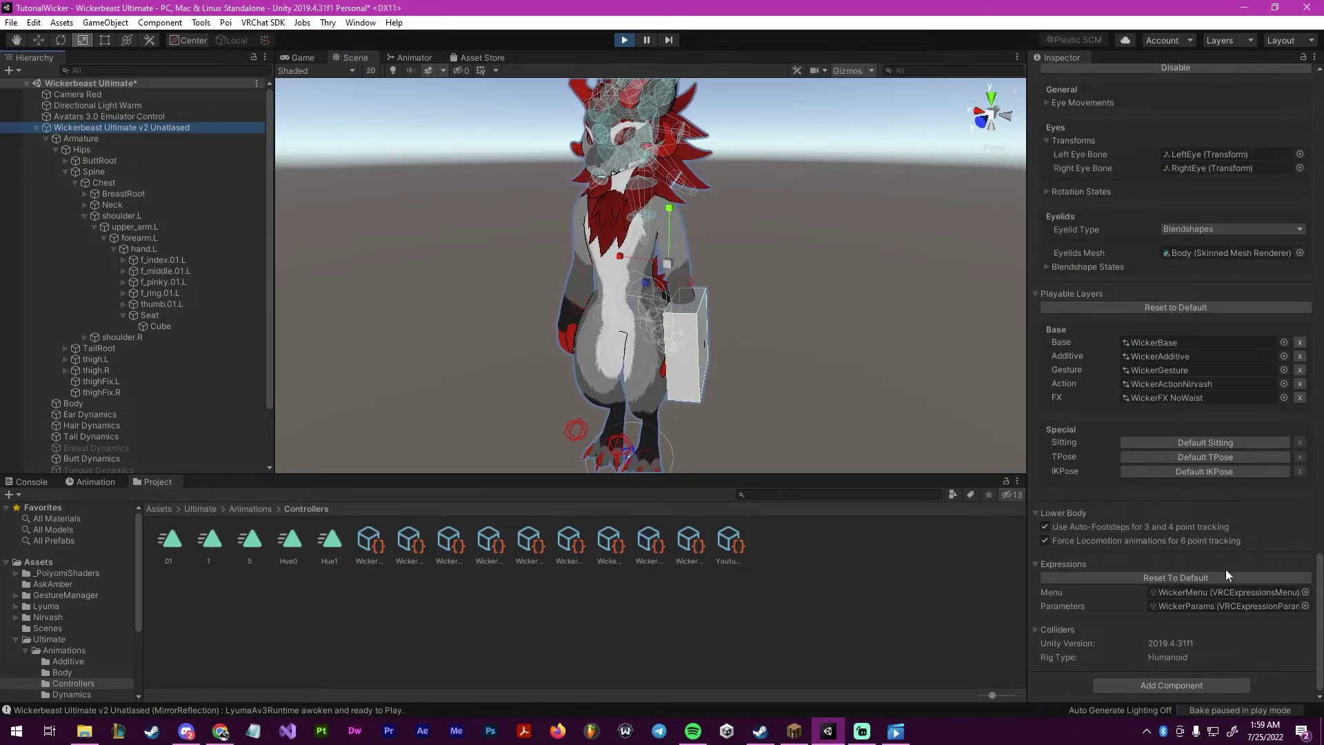
double_click(1193, 606)
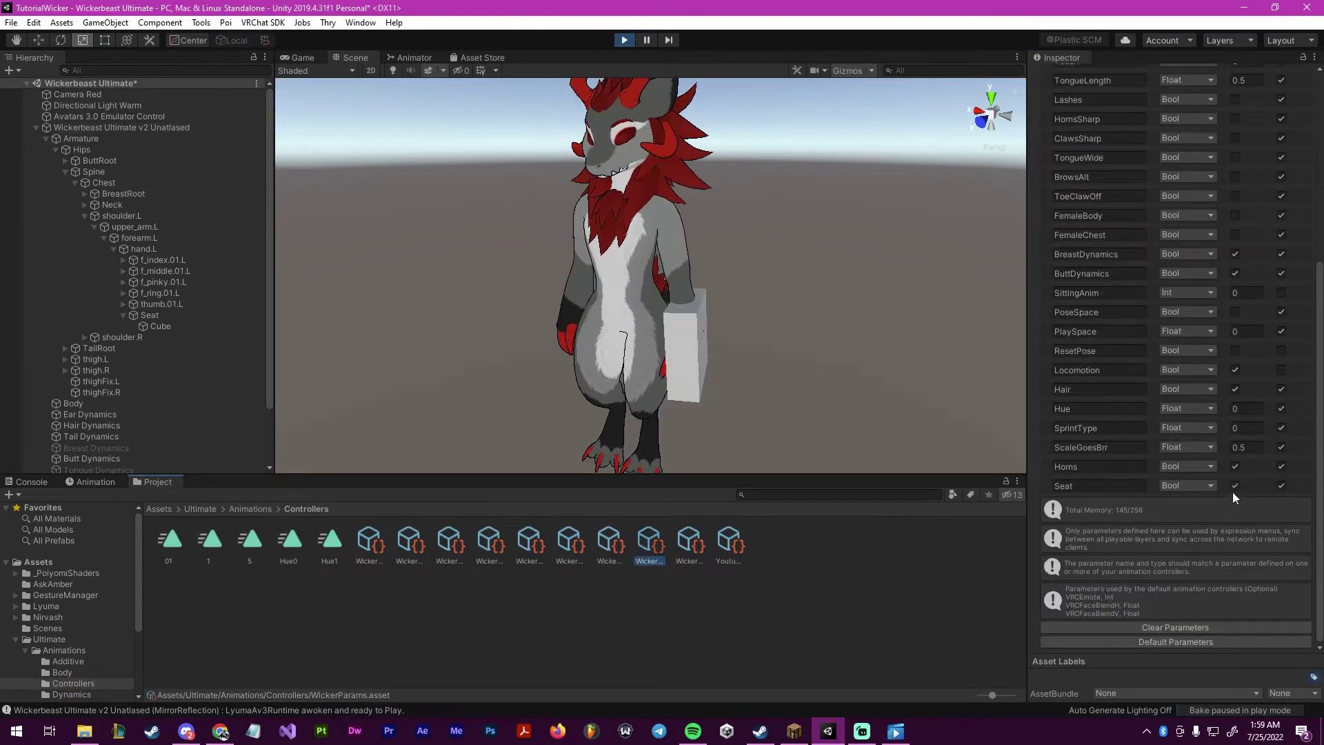
scroll(1281, 486, "up", 8)
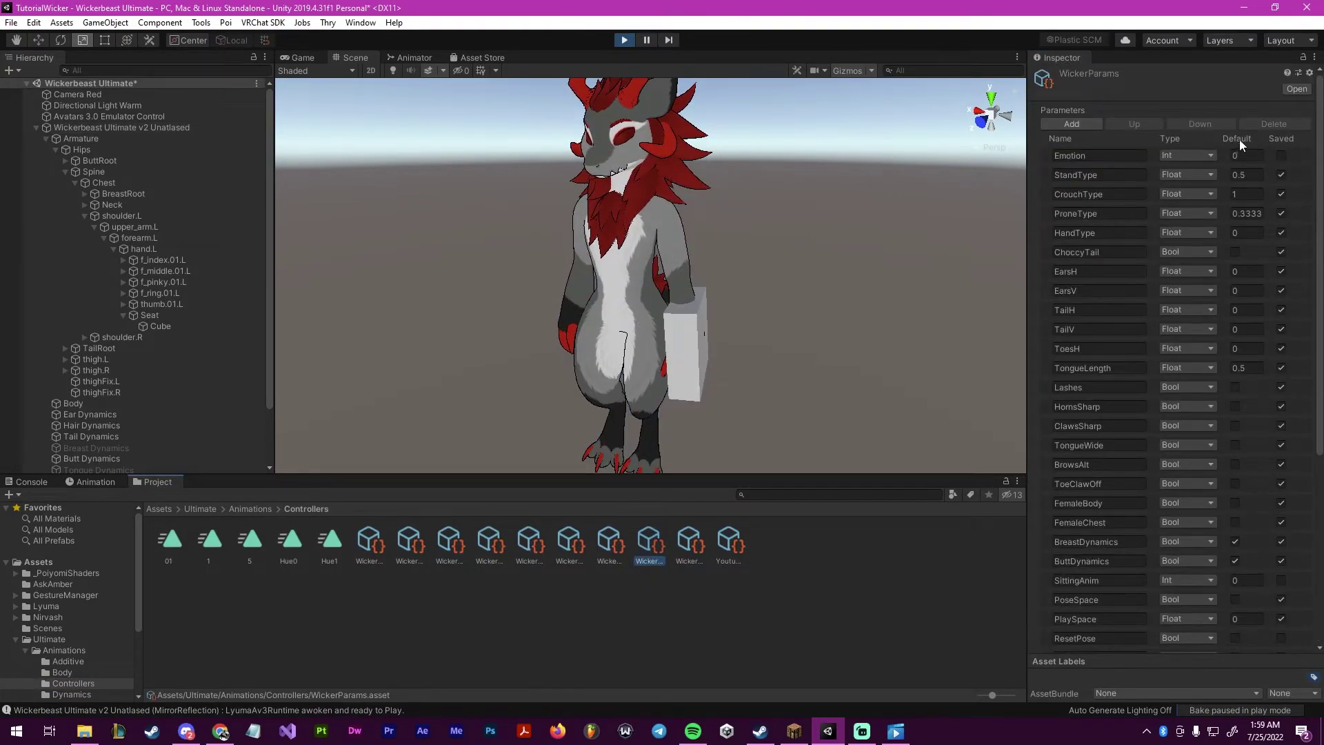
scroll(1255, 445, "down", 10)
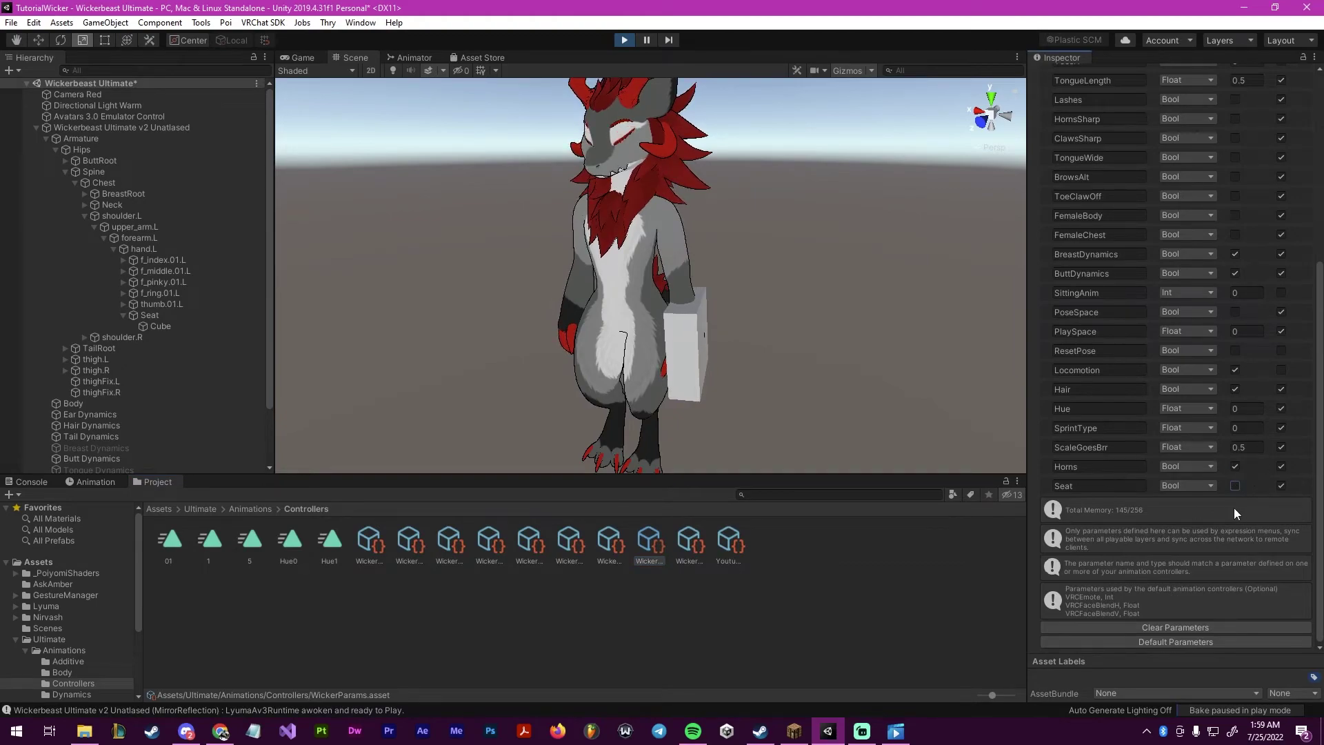
left_click(912, 614)
Test the Seat toggle in the avatar's radial Expressions menu and examine the left hand in the scene view.
right_click_drag(812, 257, 812, 304)
scroll(812, 304, "up", 3)
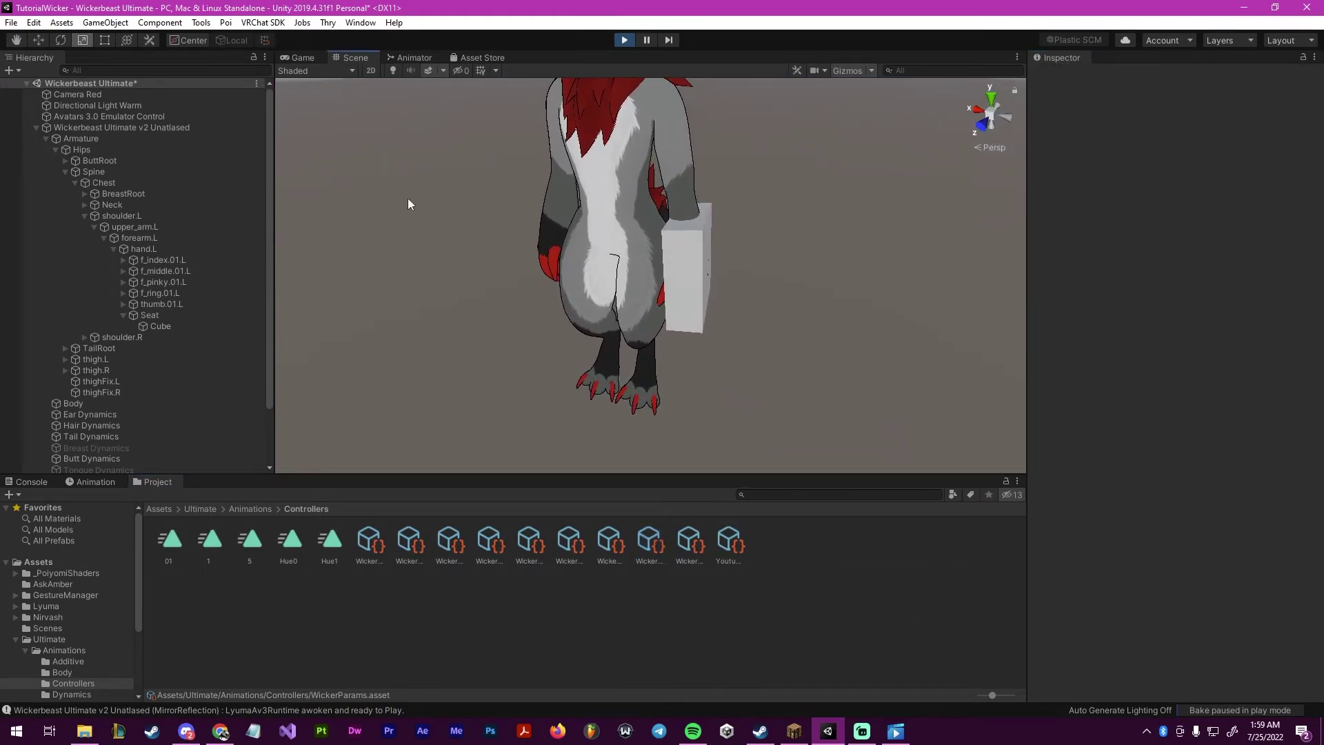
right_click_drag(466, 169, 439, 113)
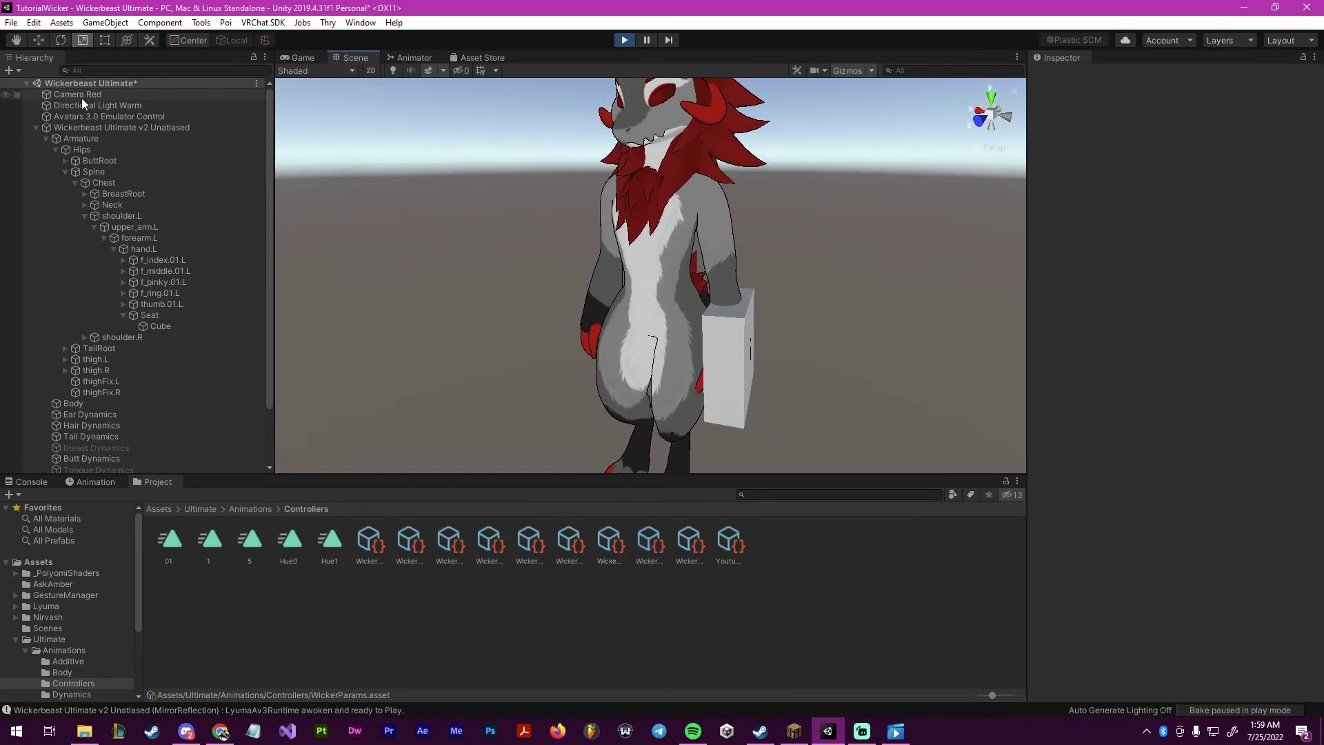
left_click(72, 125)
left_click(1252, 207)
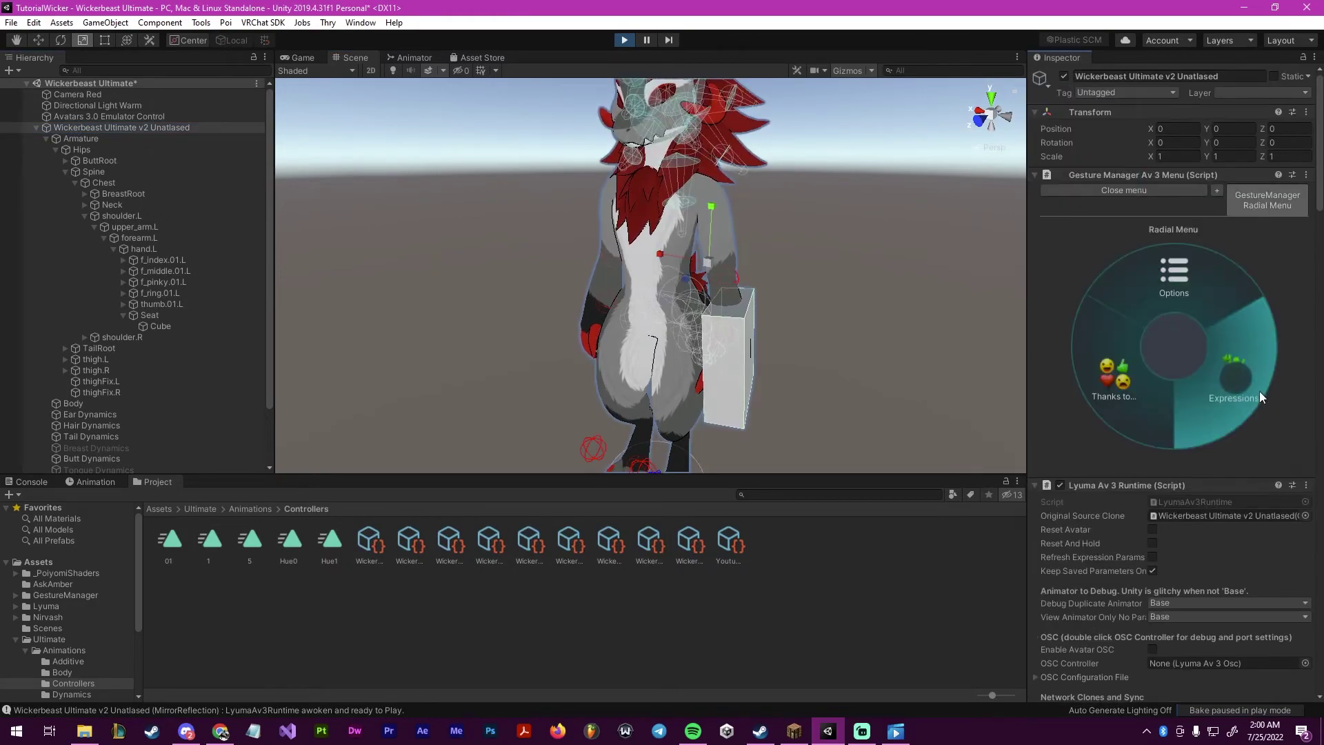
left_click(1259, 391)
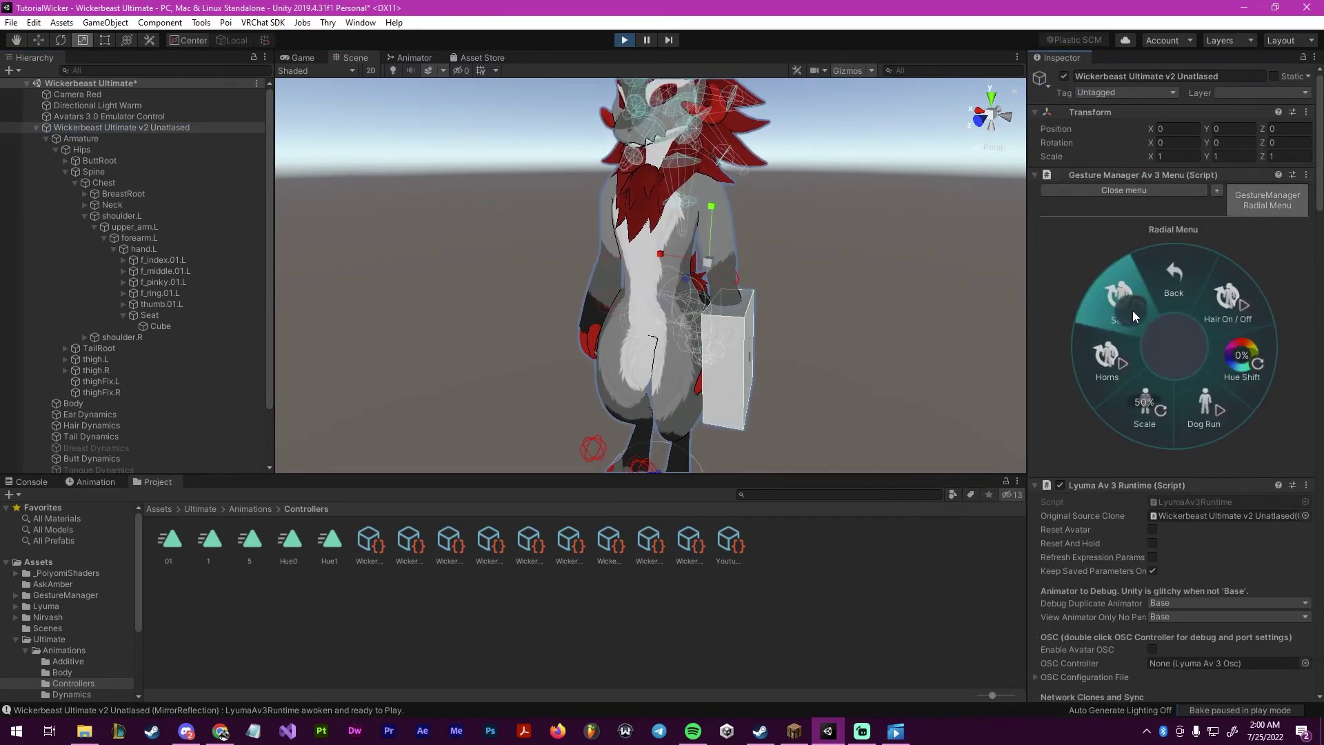
left_click(1133, 309)
left_click(748, 327)
mouse_move(749, 327)
left_mouse_down("alt")
mouse_move(832, 354)
mouse_move(734, 318)
left_mouse_up("alt")
left_click(848, 395)
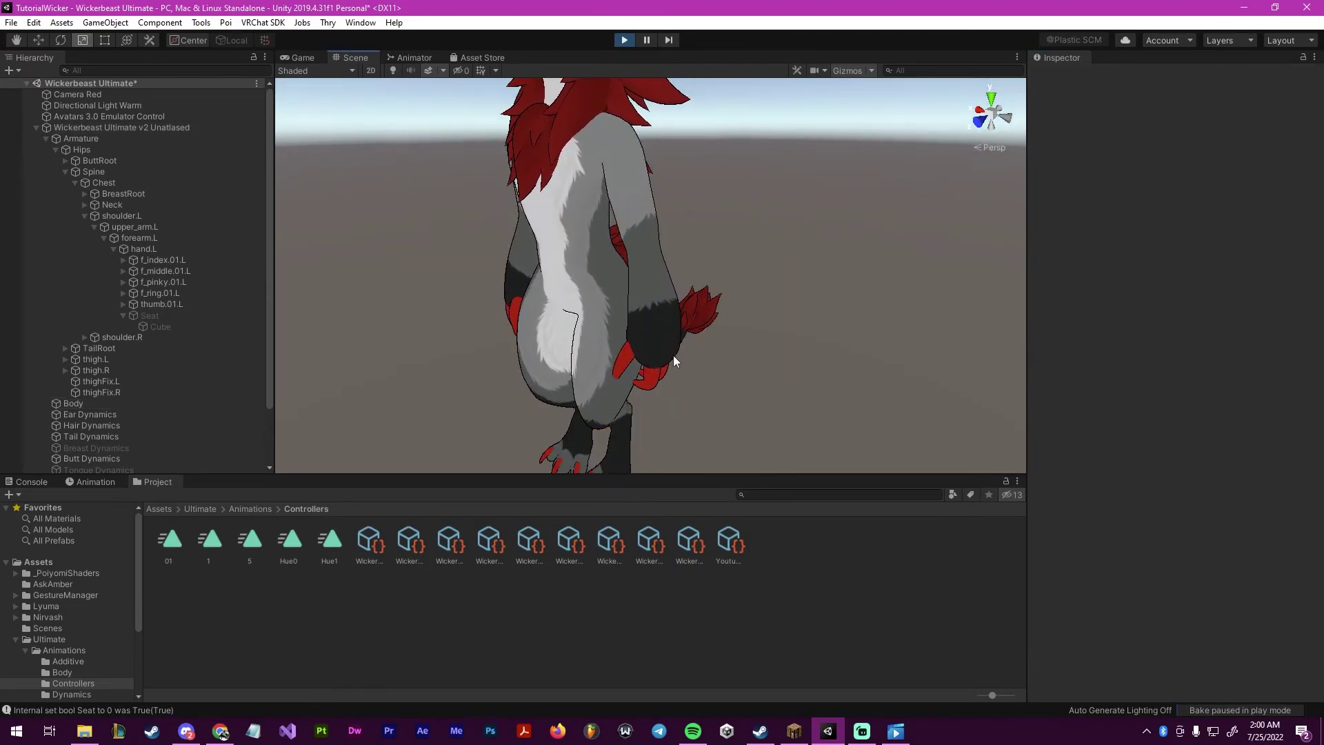
Exit play mode and select the Cube under the Seat object on the left hand.
left_click(161, 326)
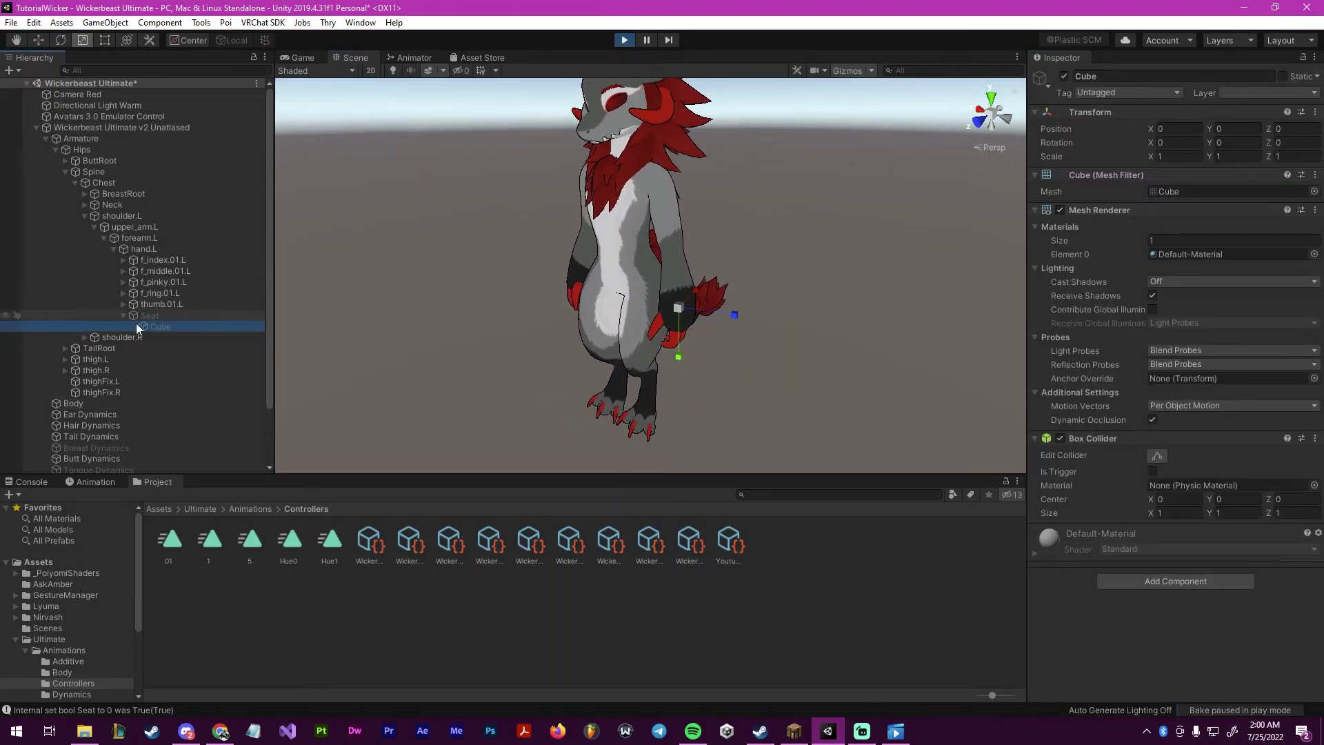
left_click(623, 40)
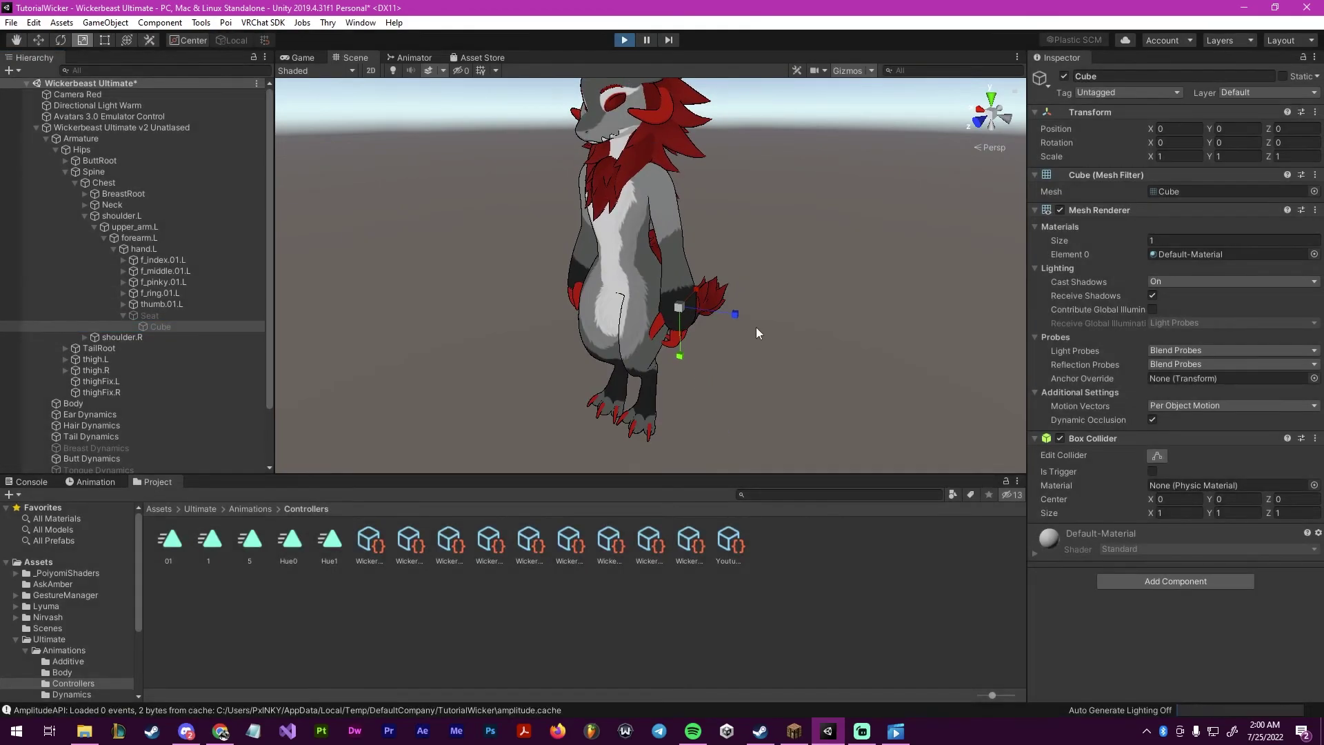
left_click(172, 337)
left_click(193, 325)
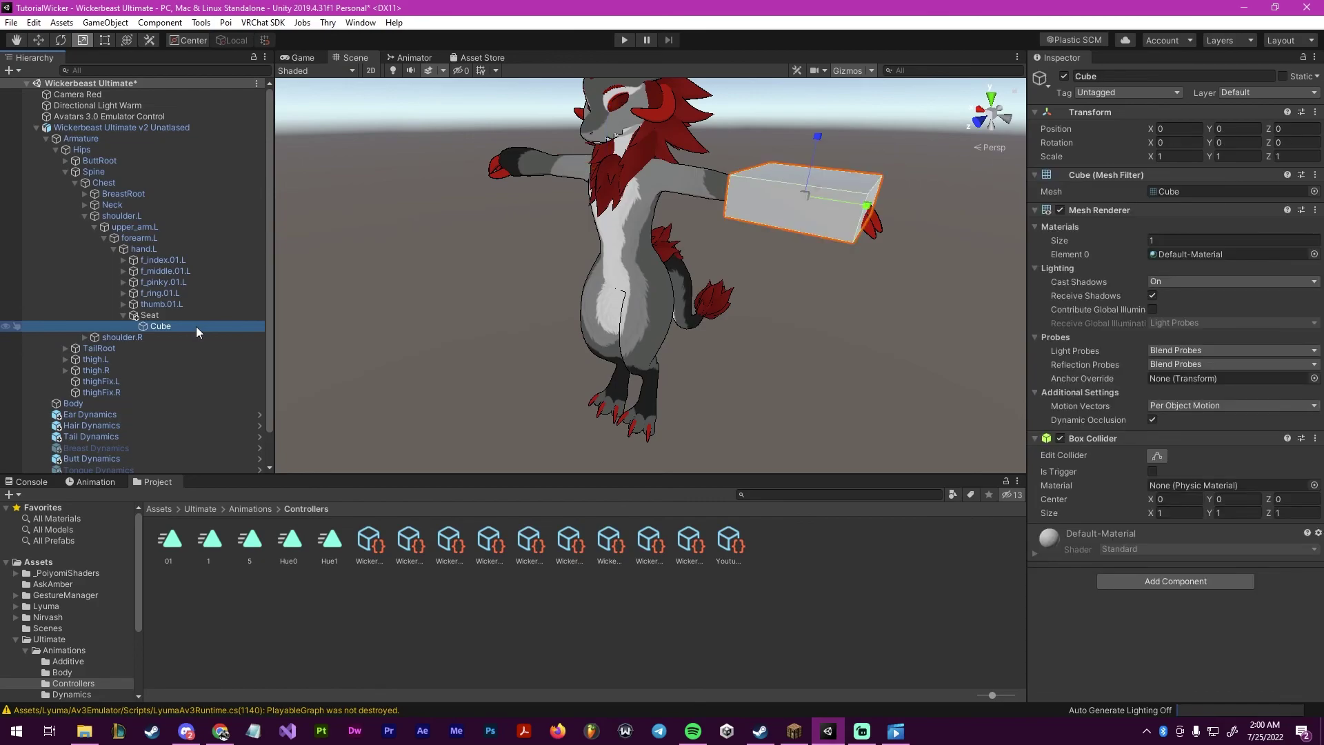